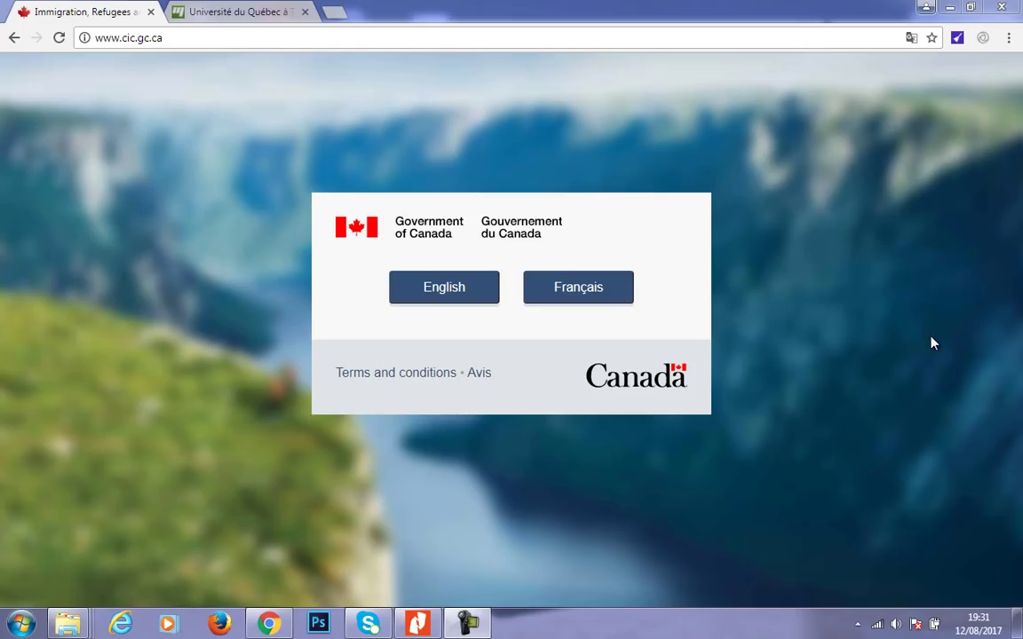
# - Open a new Chrome tab, then glance at the admission letter in Nitro Pro and minimize it
pyautogui.click(333, 12)
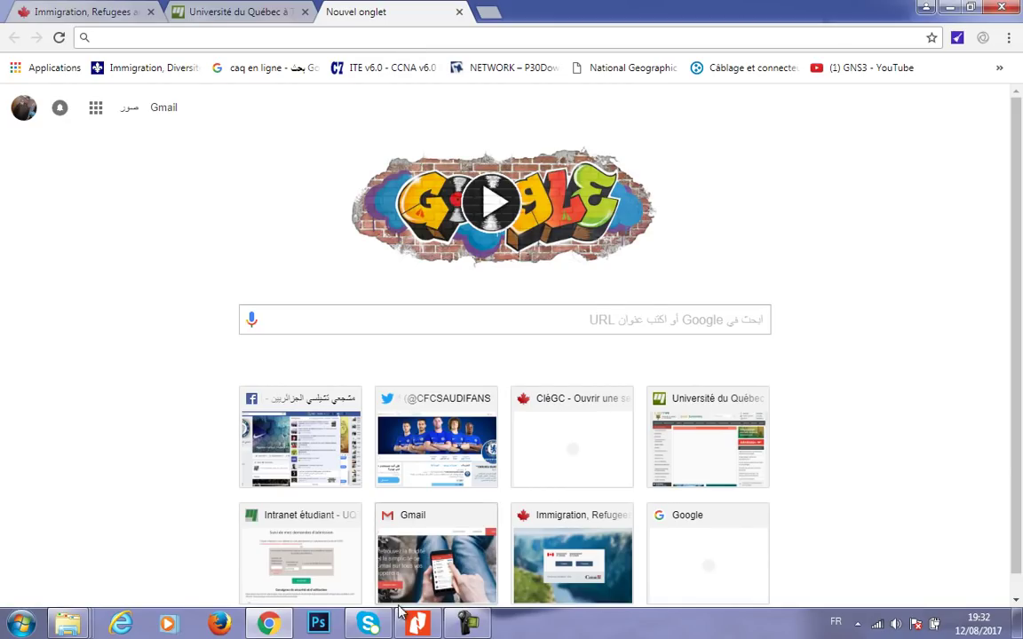
pyautogui.click(417, 523)
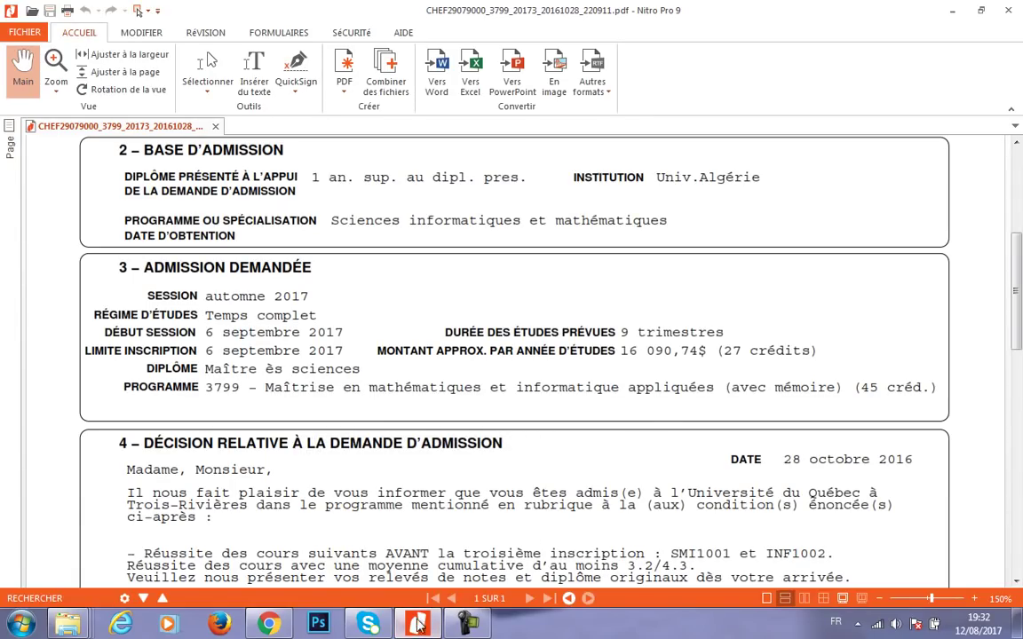
pyautogui.click(410, 628)
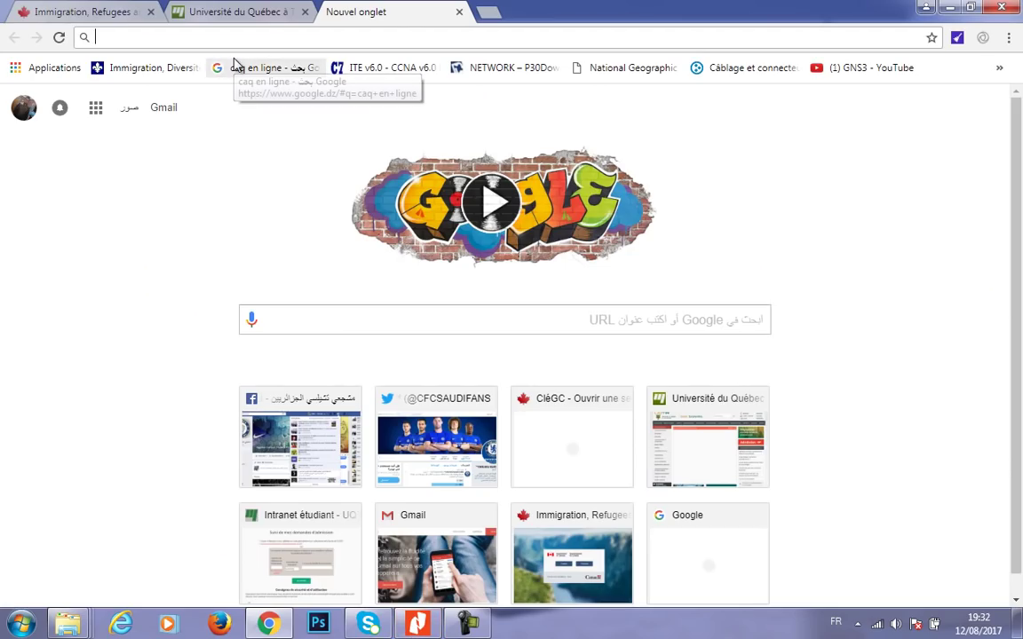
# - Write 16091+15000+4000=36000 in the address bar and select the 36000 total
pyautogui.write('16090')
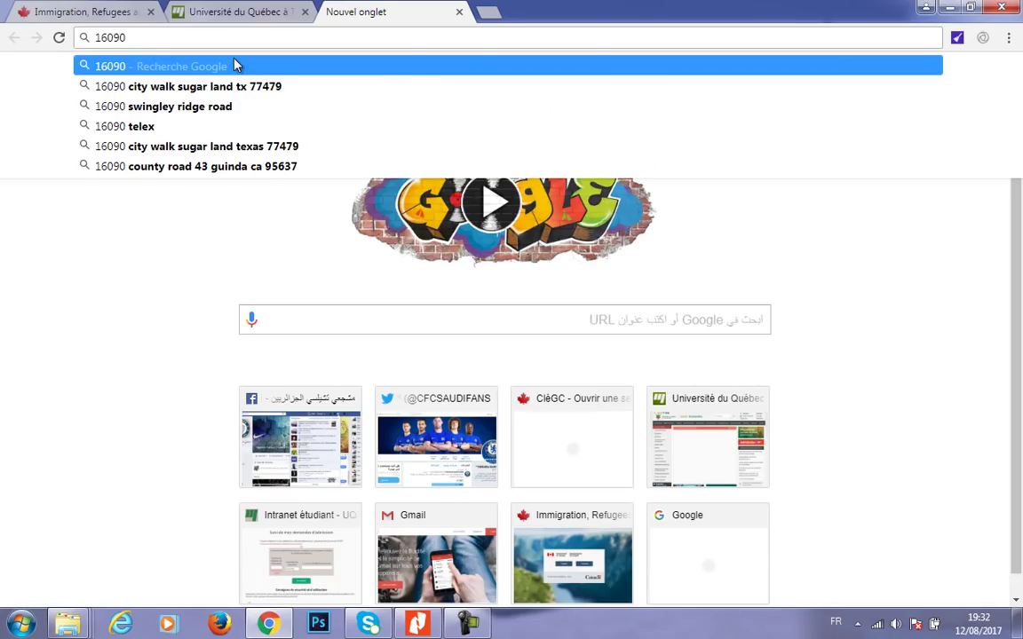
pyautogui.press('BackSpace')
pyautogui.write('1+')
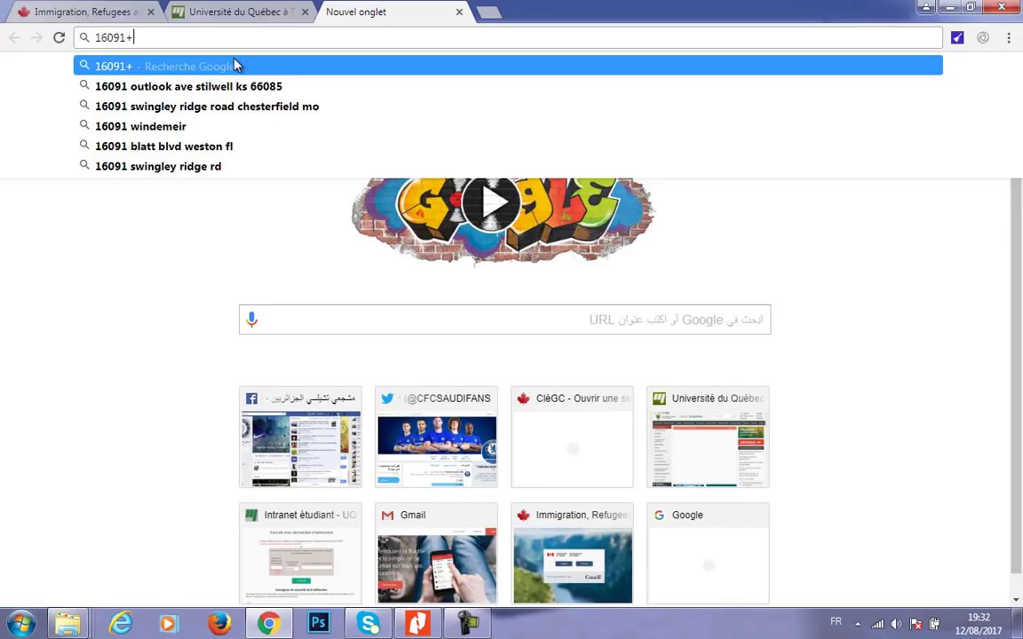
pyautogui.write('15000')
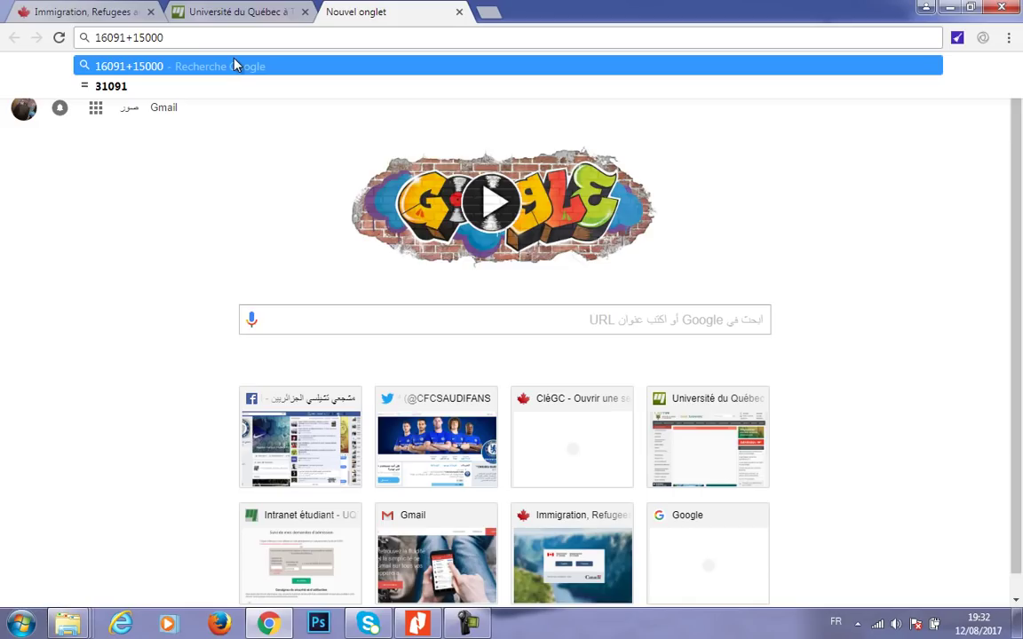
pyautogui.write('+')
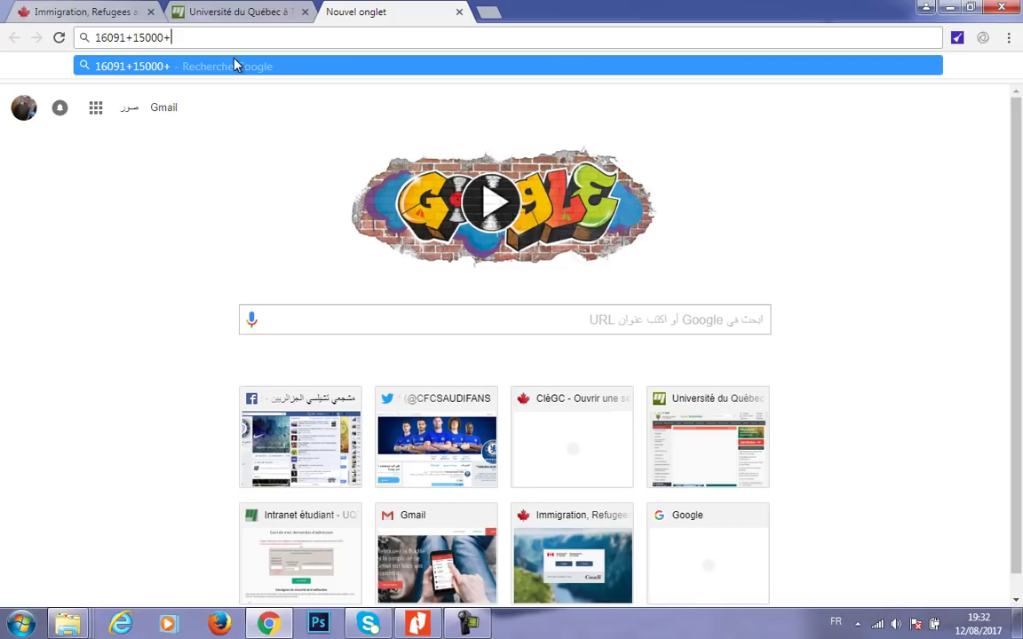
pyautogui.write('4000')
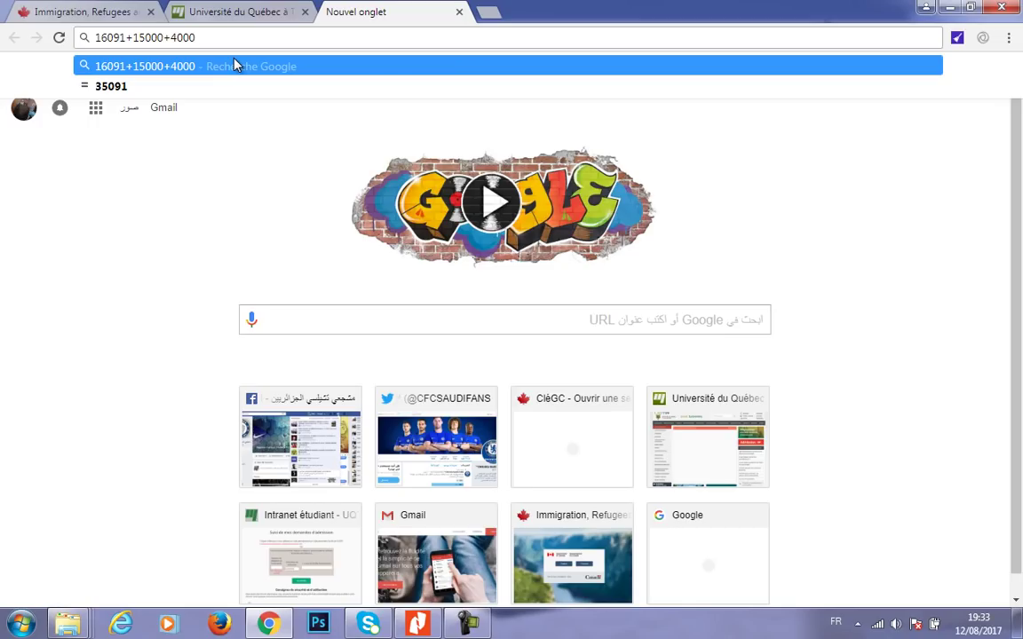
pyautogui.write('=')
pyautogui.write('360000')
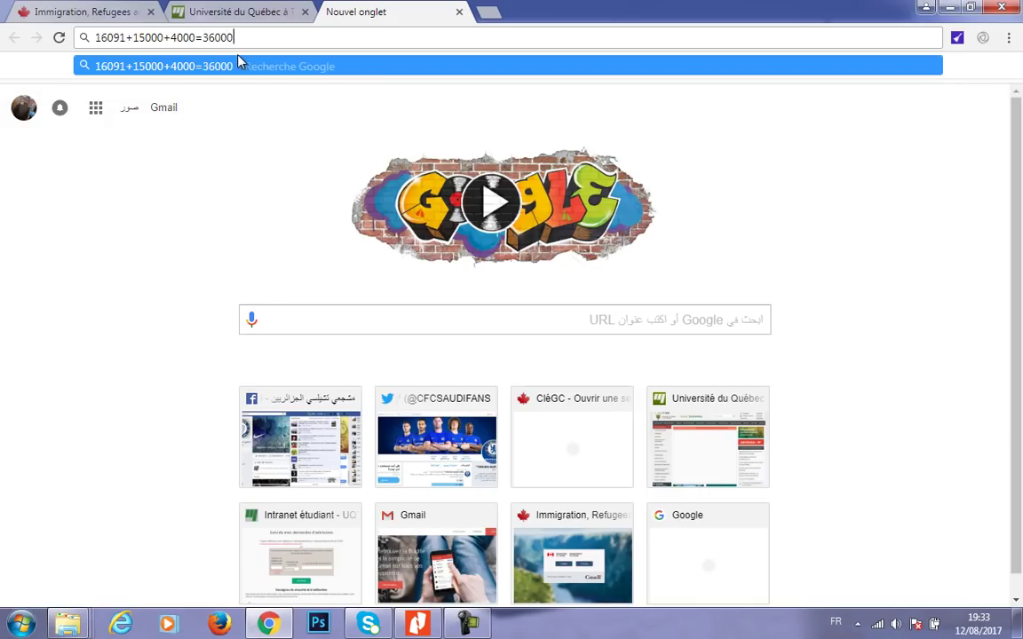
pyautogui.press('BackSpace')
pyautogui.moveTo(236, 37); pyautogui.dragTo(204, 39)
# - In a new tab, search 'cad tu euro' and open the XE currency converter
pyautogui.click(487, 13)
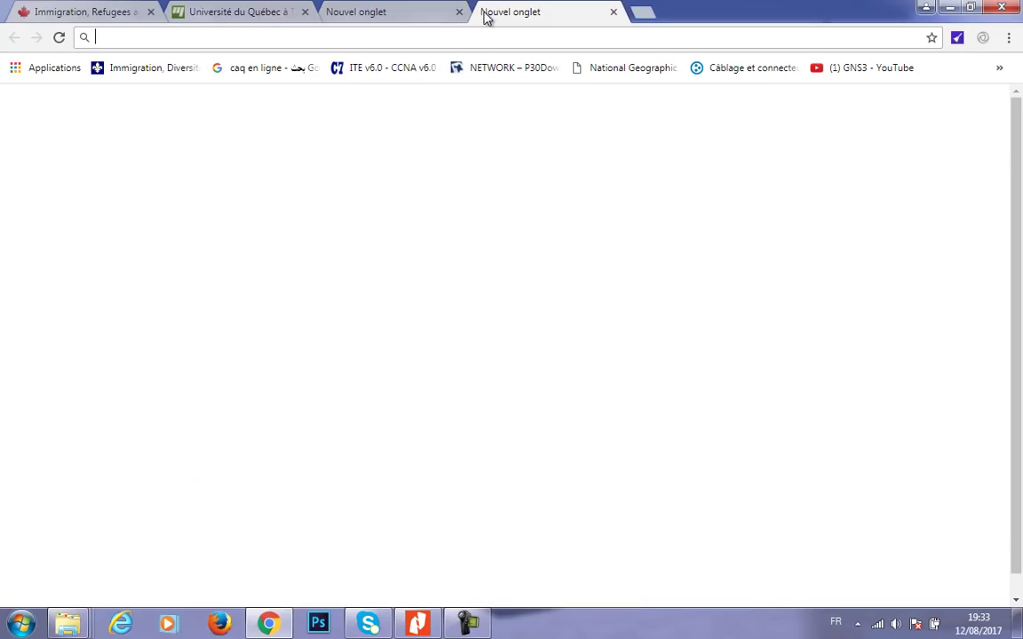
pyautogui.write('cad tu euro')
pyautogui.press('Return')
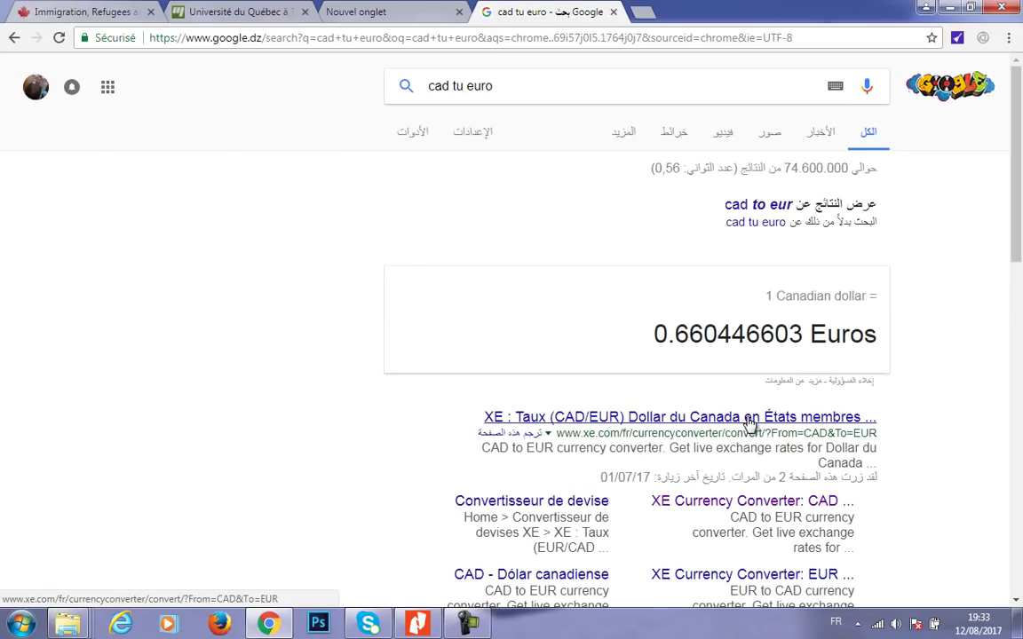
pyautogui.click(710, 419)
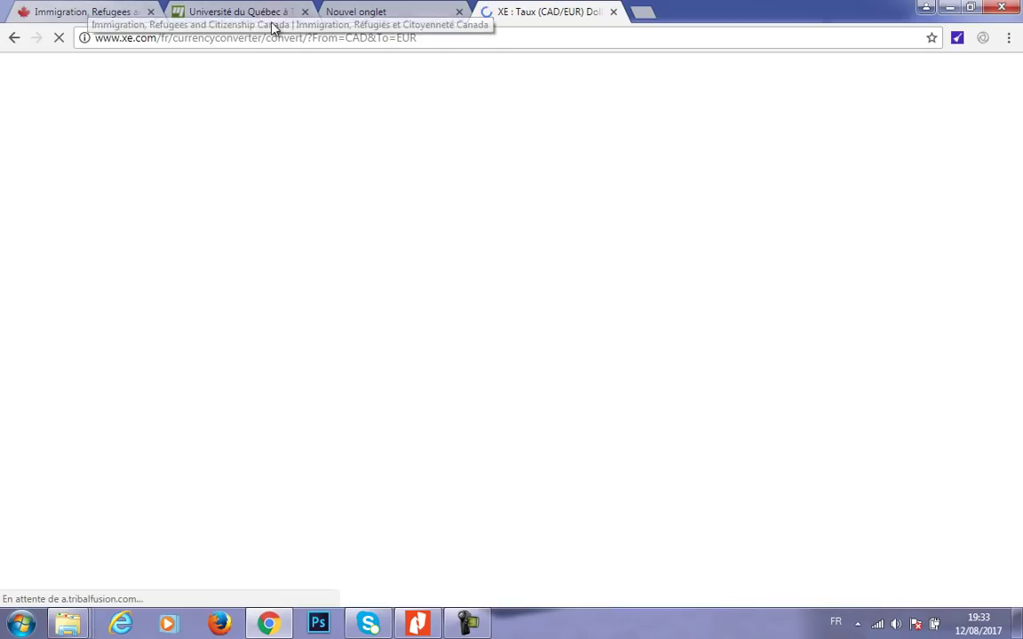
# - Convert 36000 CAD to euros (24 020,58 EUR), then switch back to the Government of Canada tab
pyautogui.click(319, 16)
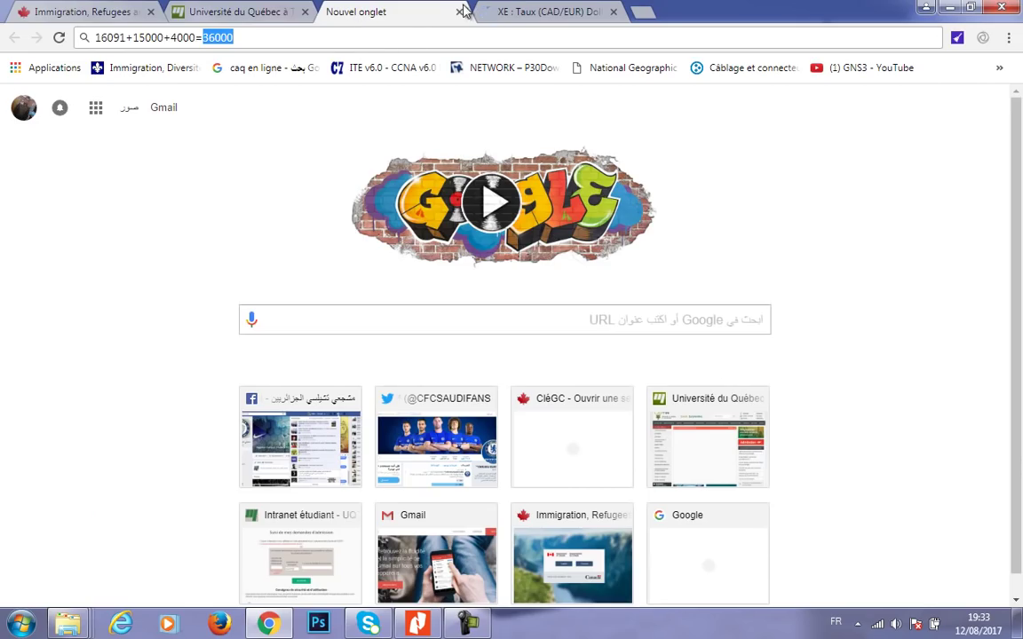
pyautogui.hotkey('ctrl', 'Tab')
pyautogui.click(102, 423)
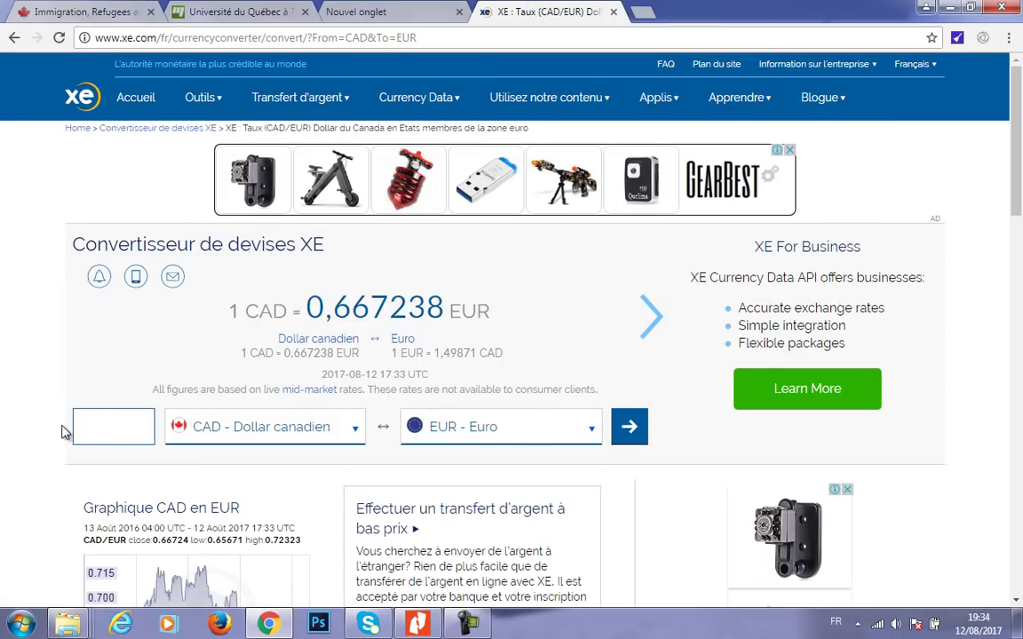
pyautogui.write('36000')
pyautogui.click(628, 432)
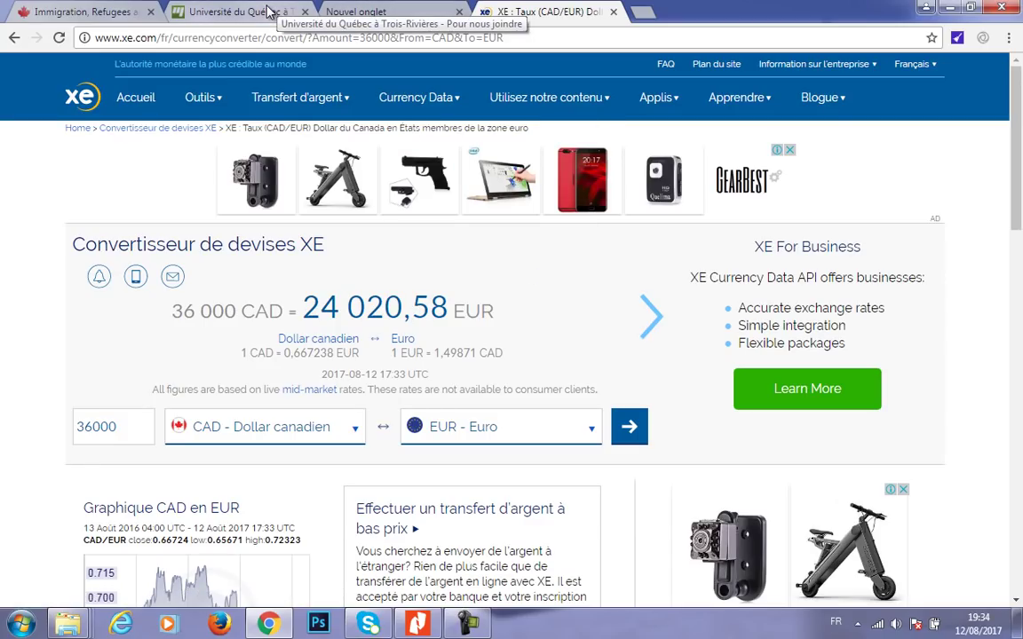
pyautogui.click(351, 14)
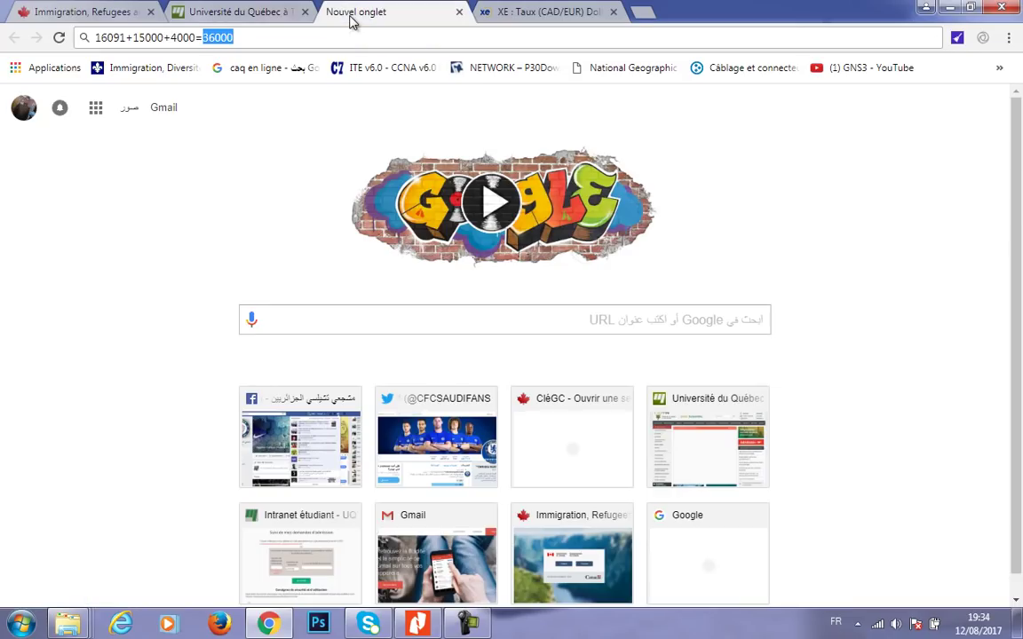
pyautogui.click(272, 120)
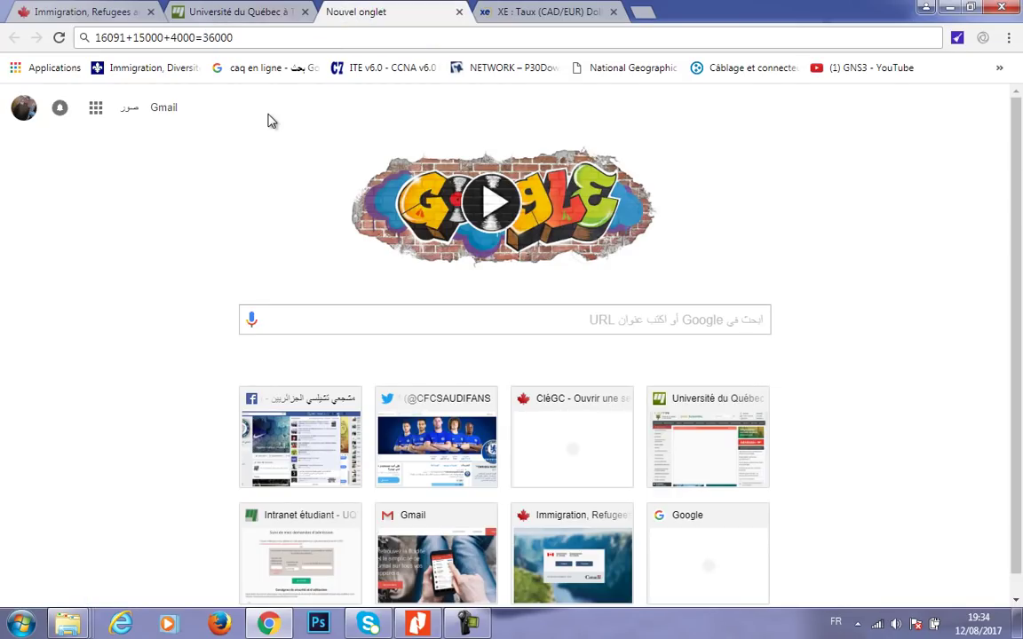
pyautogui.click(106, 15)
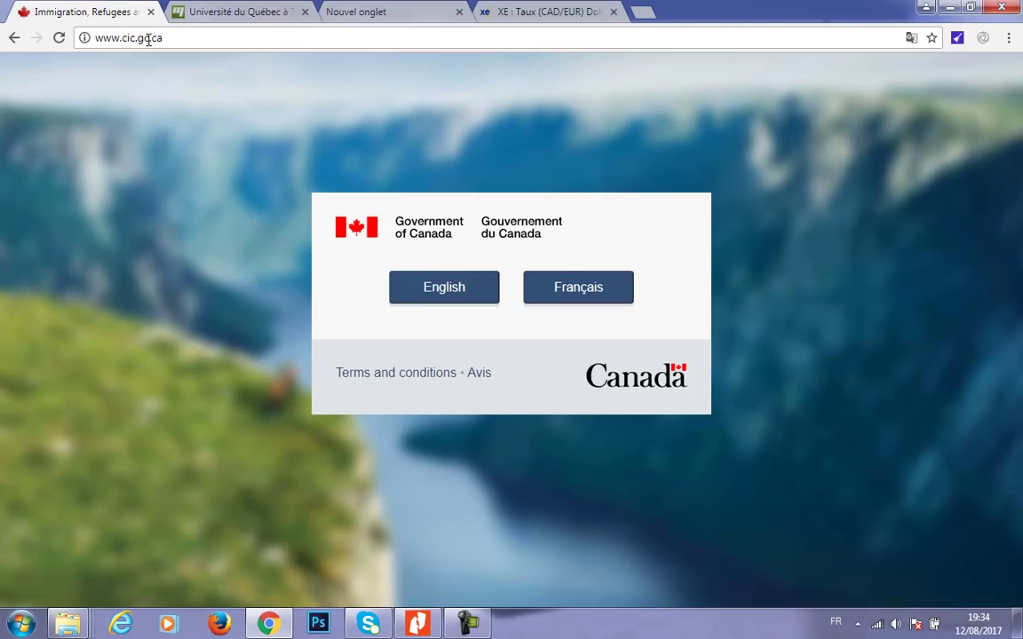
# - Choose the French site and navigate through the immigration application section to the GCKey sign-in page
pyautogui.click(580, 299)
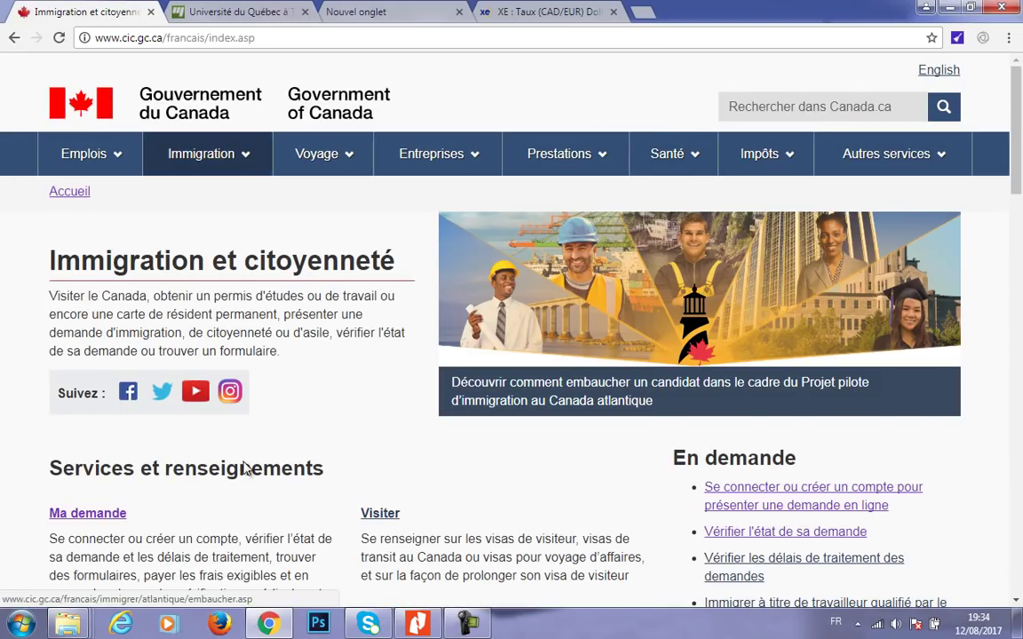
pyautogui.click(111, 514)
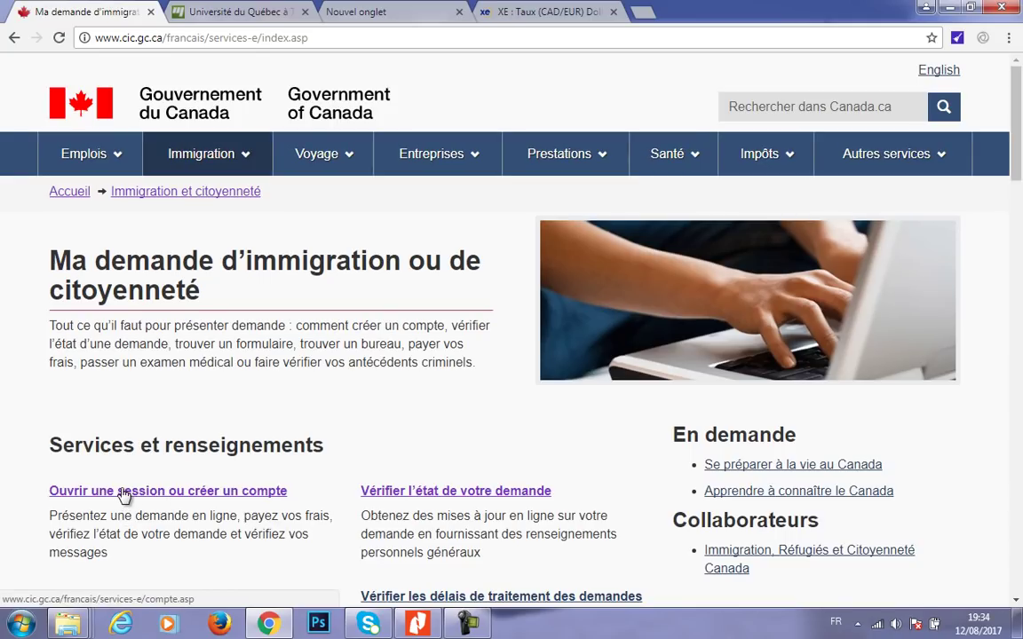
pyautogui.click(123, 495)
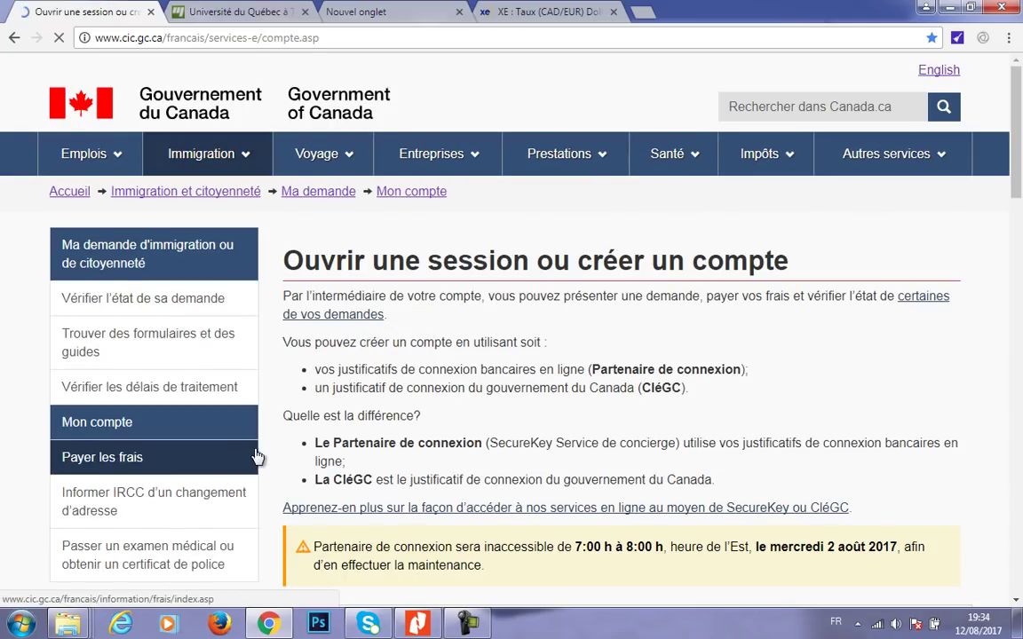
pyautogui.moveTo(1016, 191); pyautogui.dragTo(1016, 248)
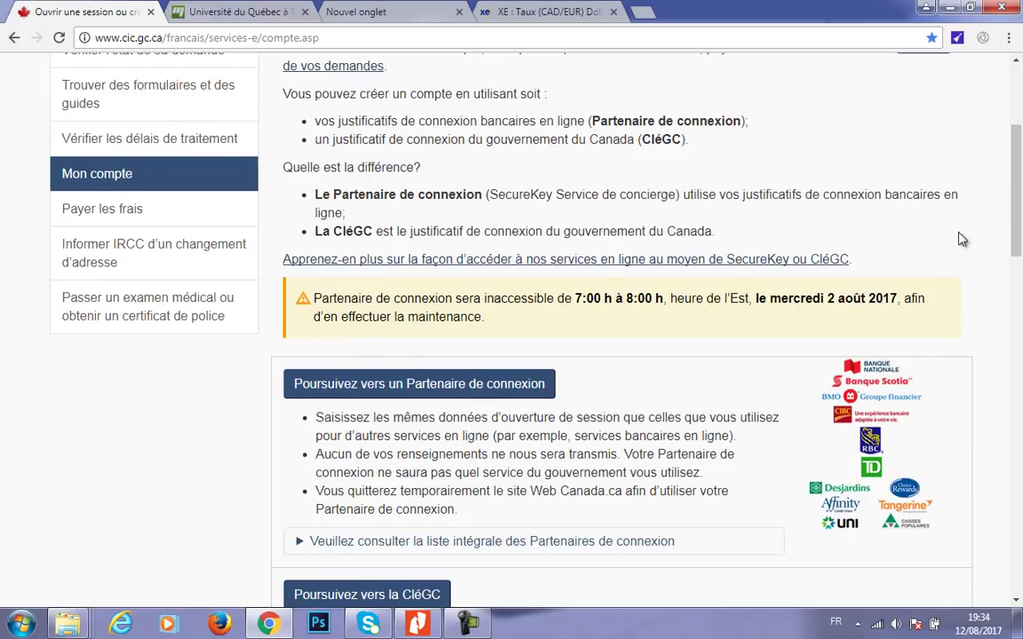
pyautogui.click(409, 39)
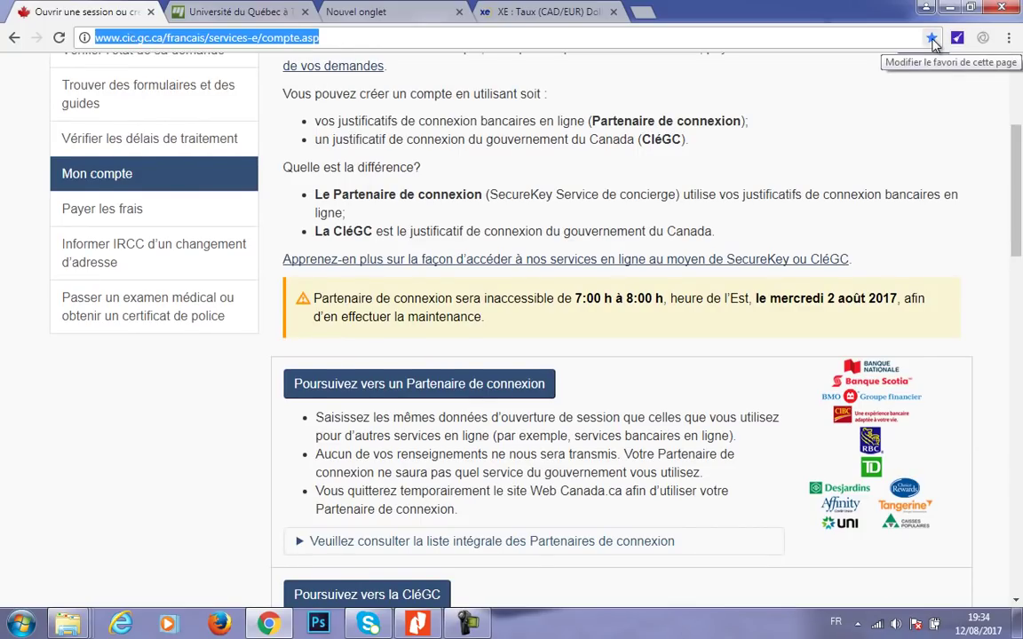
pyautogui.click(835, 36)
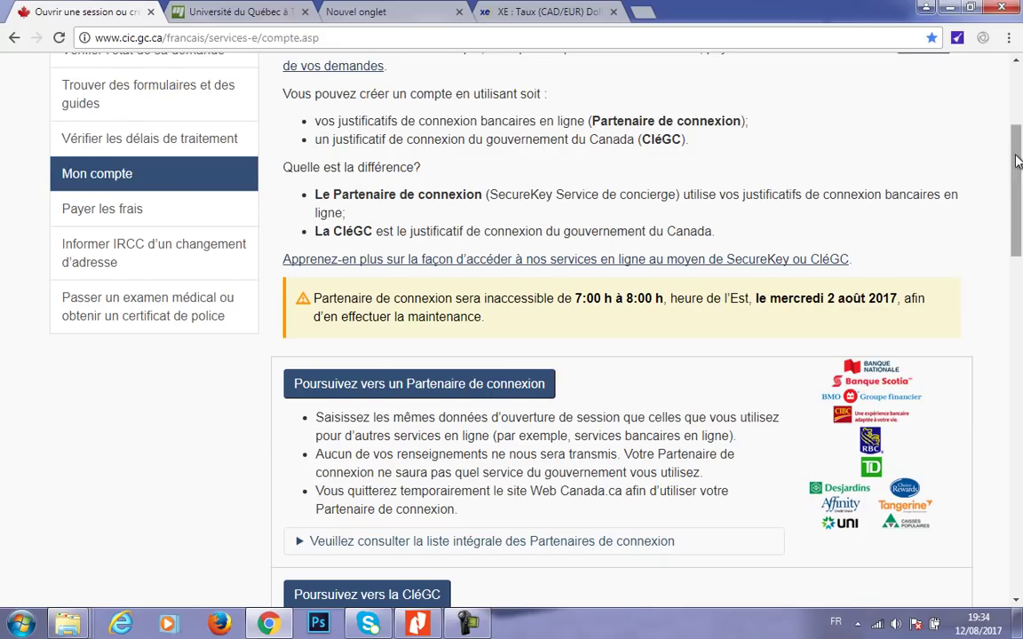
pyautogui.scroll(-1, 1011, 204)
pyautogui.click(441, 527)
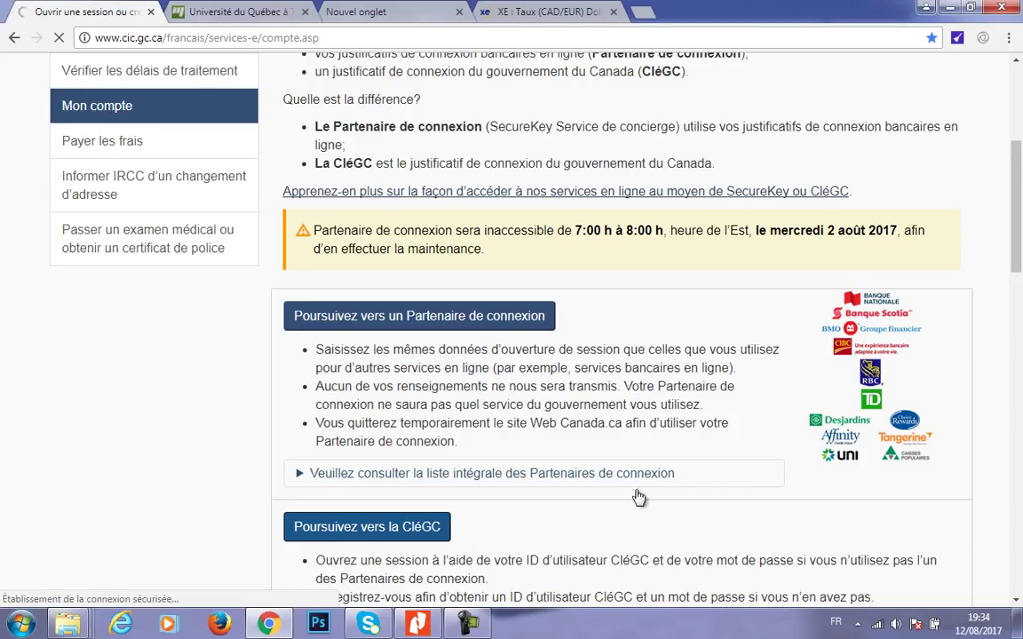
# - Enter the account username and password and submit the sign-in
pyautogui.scroll(-1, 533, 267)
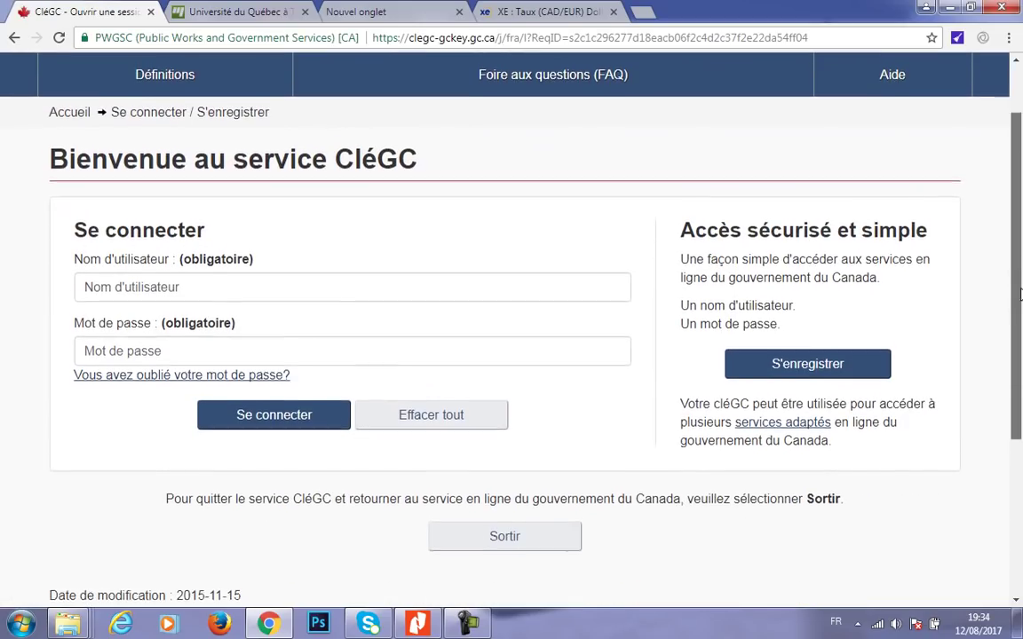
pyautogui.click(453, 272)
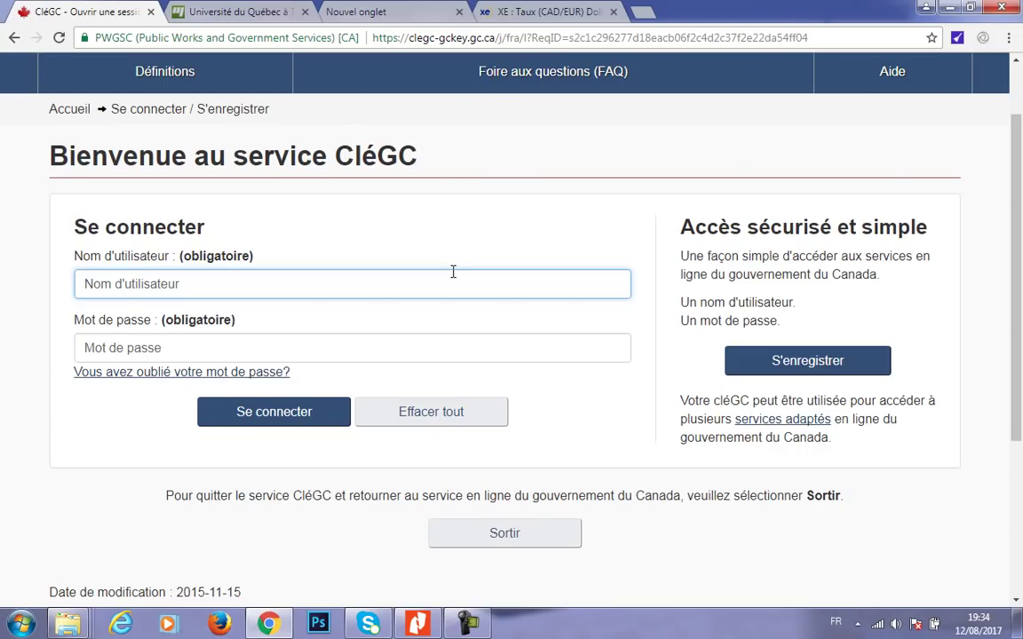
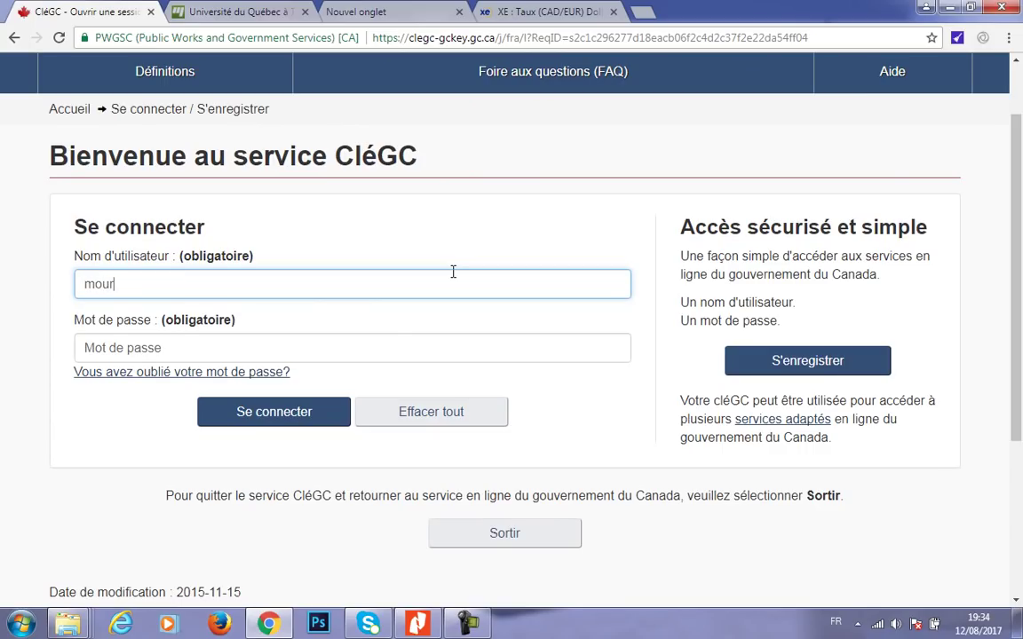
pyautogui.press('Tab')
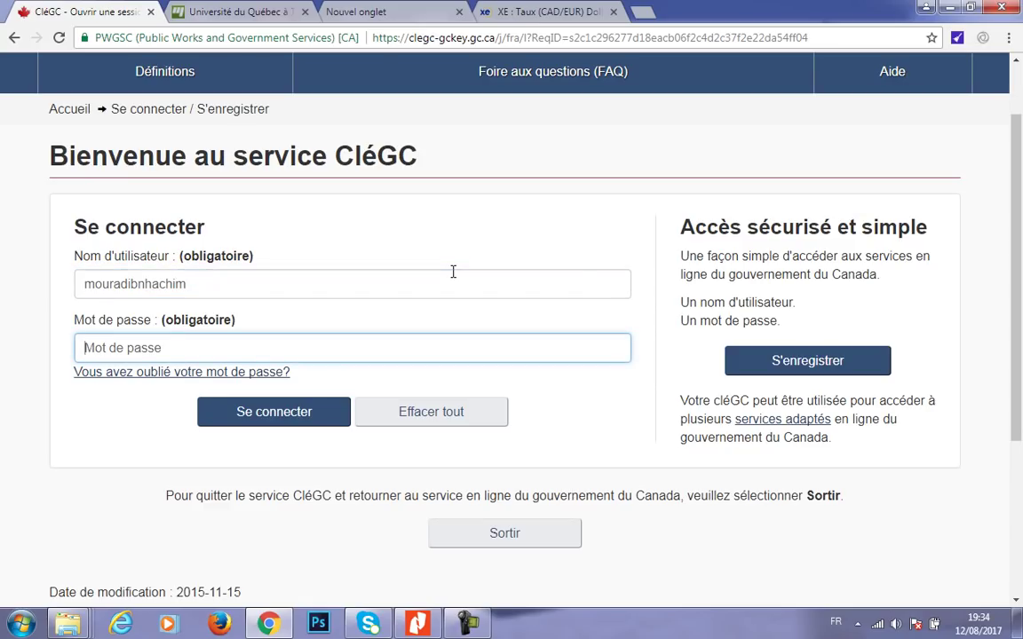
pyautogui.write('•••')
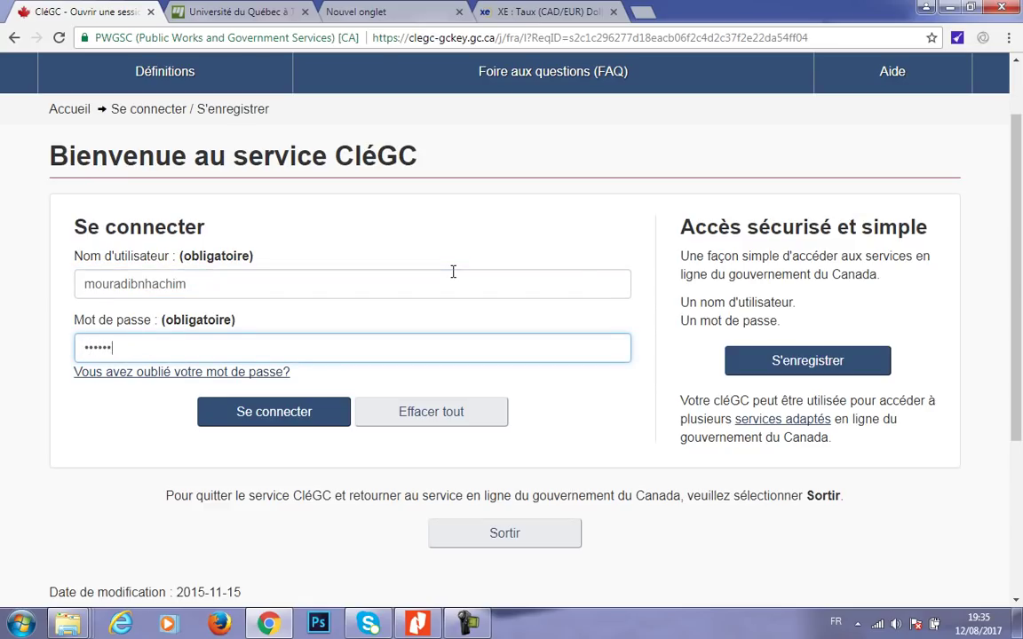
pyautogui.press('Return')
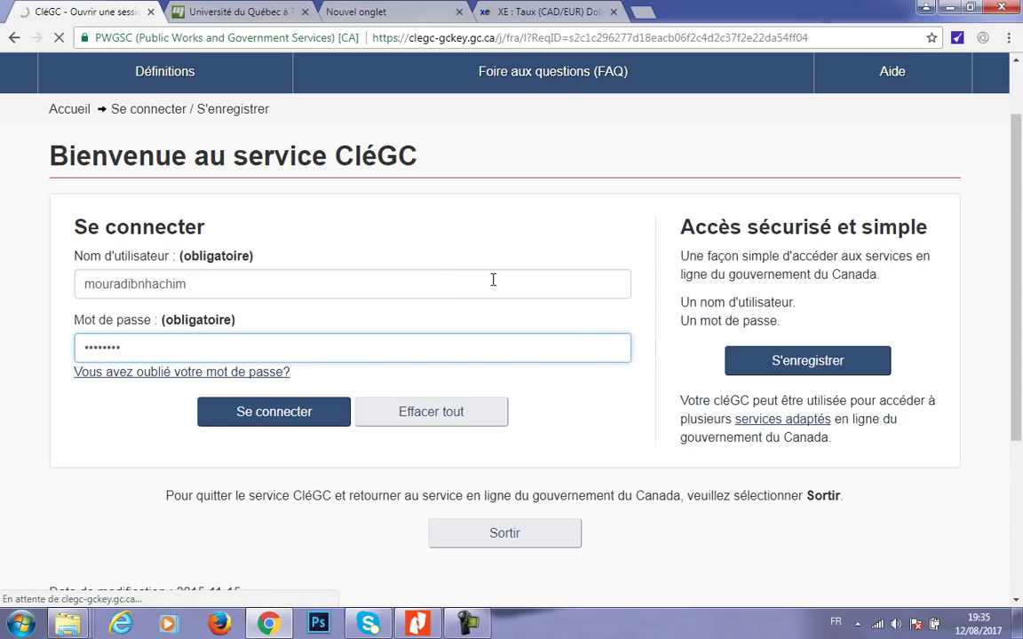
# - Continue past the sign-in welcome page and accept the terms of use
pyautogui.click(387, 432)
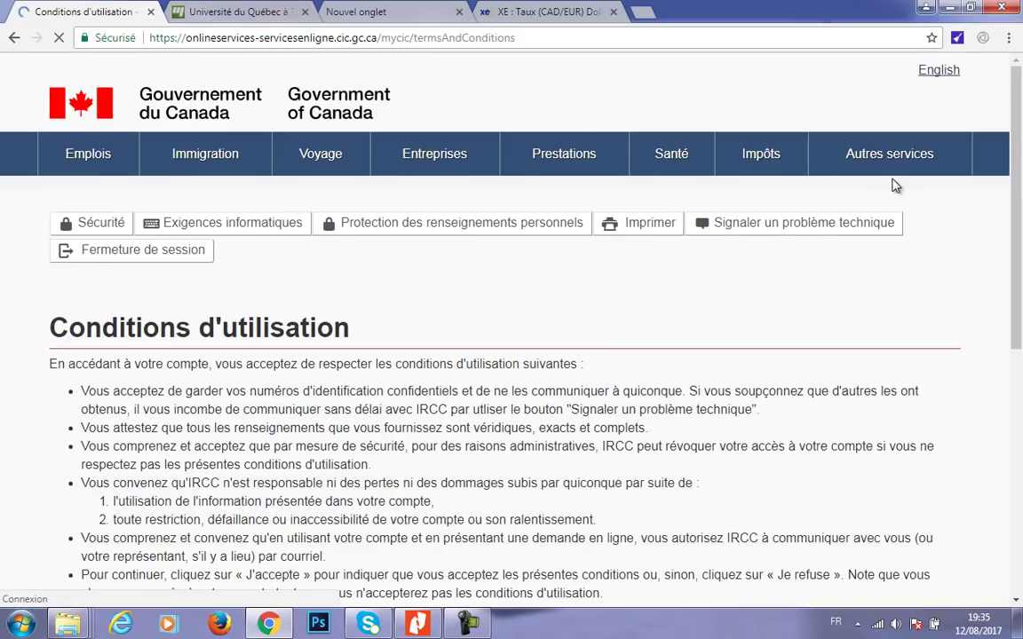
pyautogui.scroll(-3, 1021, 146)
pyautogui.click(69, 407)
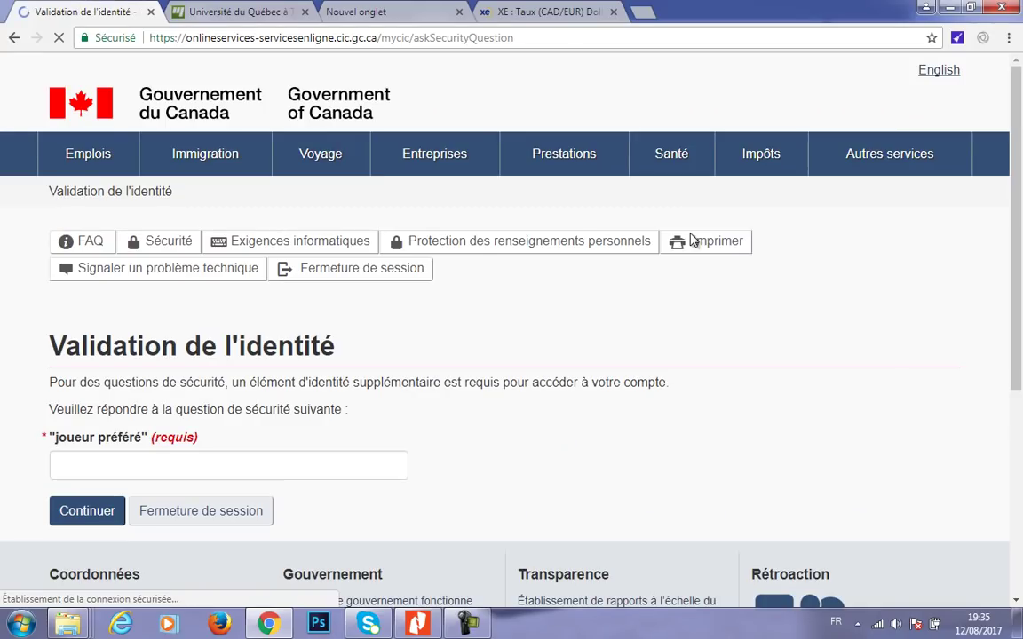
# - Answer the security question using the autofill suggestion and continue to the account page
pyautogui.click(260, 470)
pyautogui.write('del')
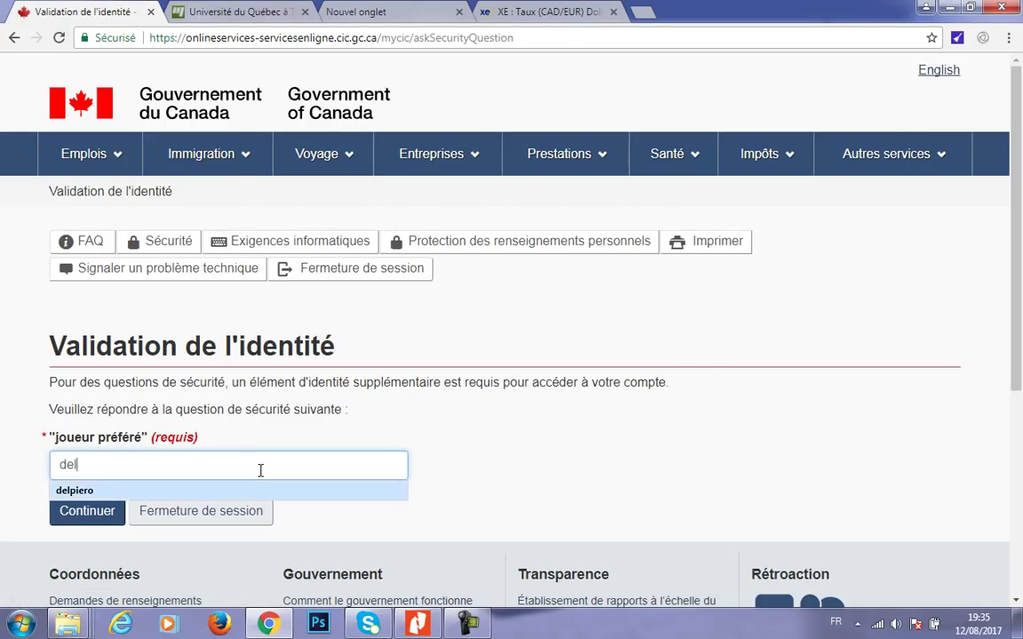
pyautogui.press('Down')
pyautogui.press('Return')
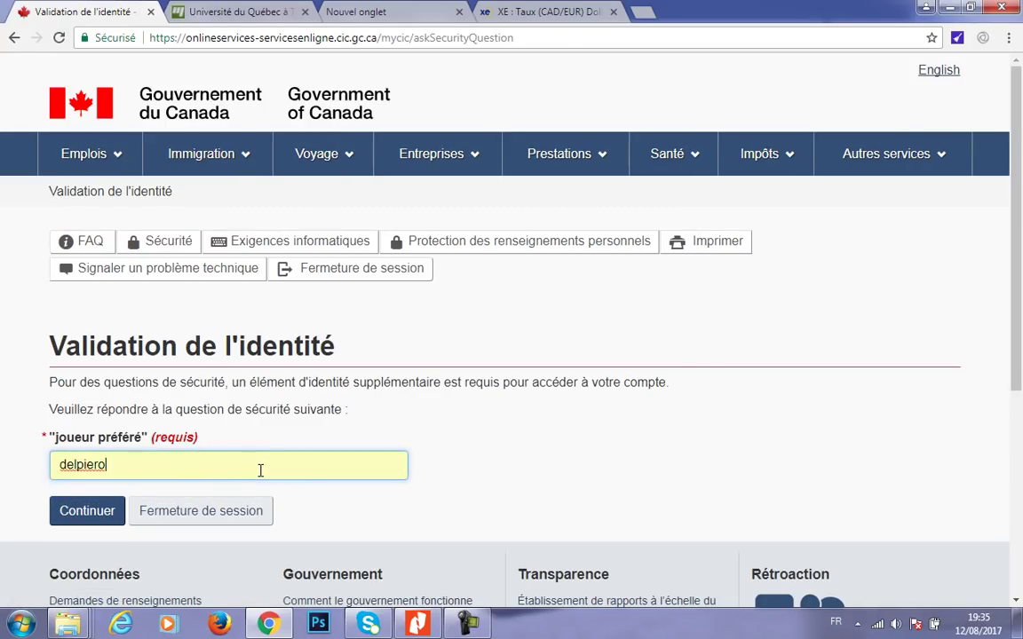
pyautogui.click(87, 511)
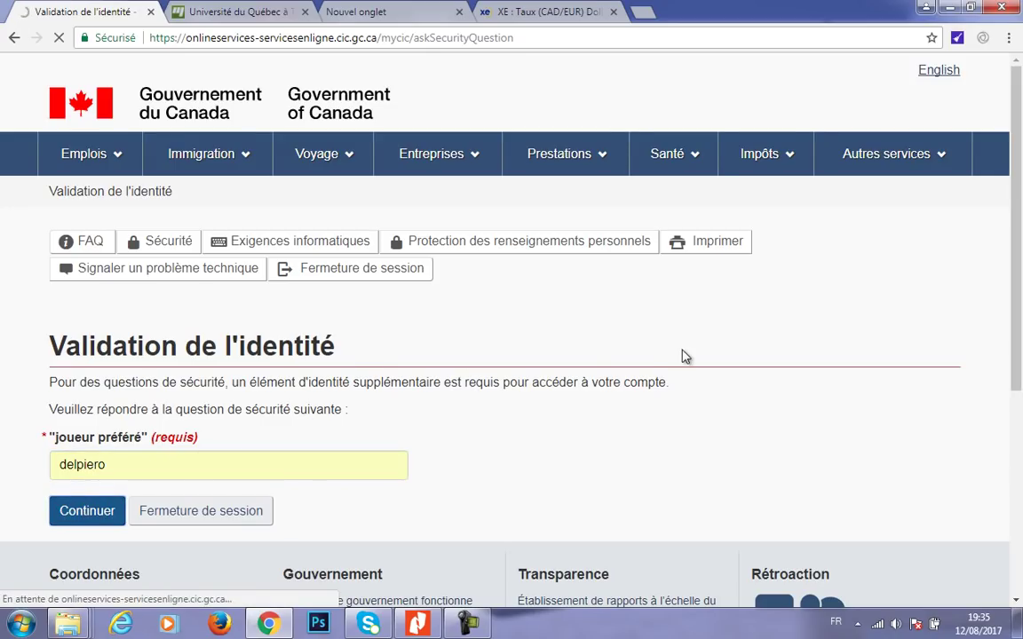
pyautogui.scroll(-8, 988, 330)
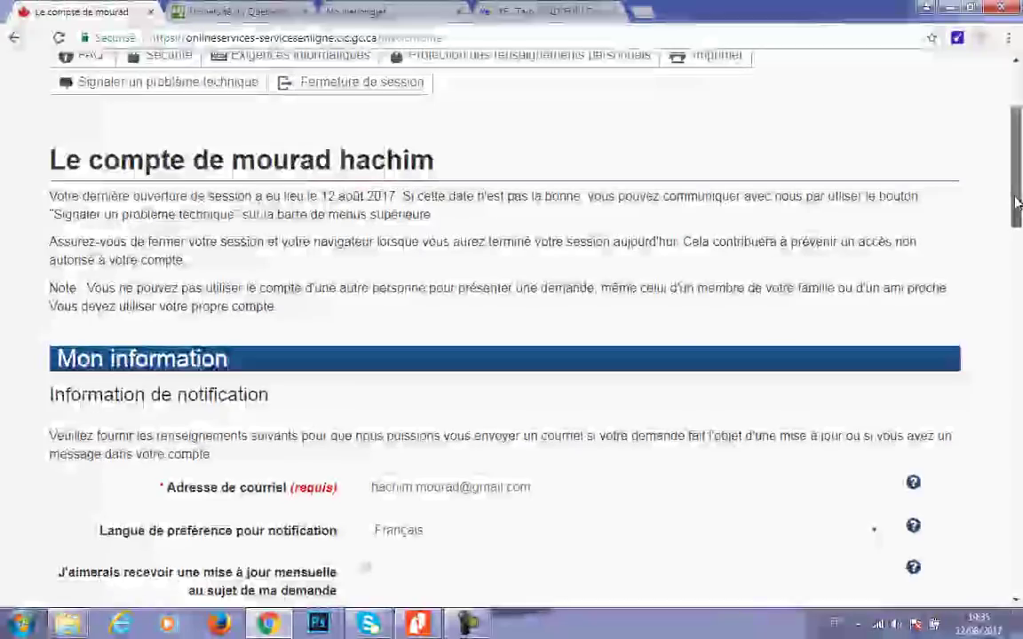
# - Resume the unsubmitted application via 'Poursuivre la demande' to reach the 'Révisez vos réponses' page
pyautogui.scroll(-6, 988, 330)
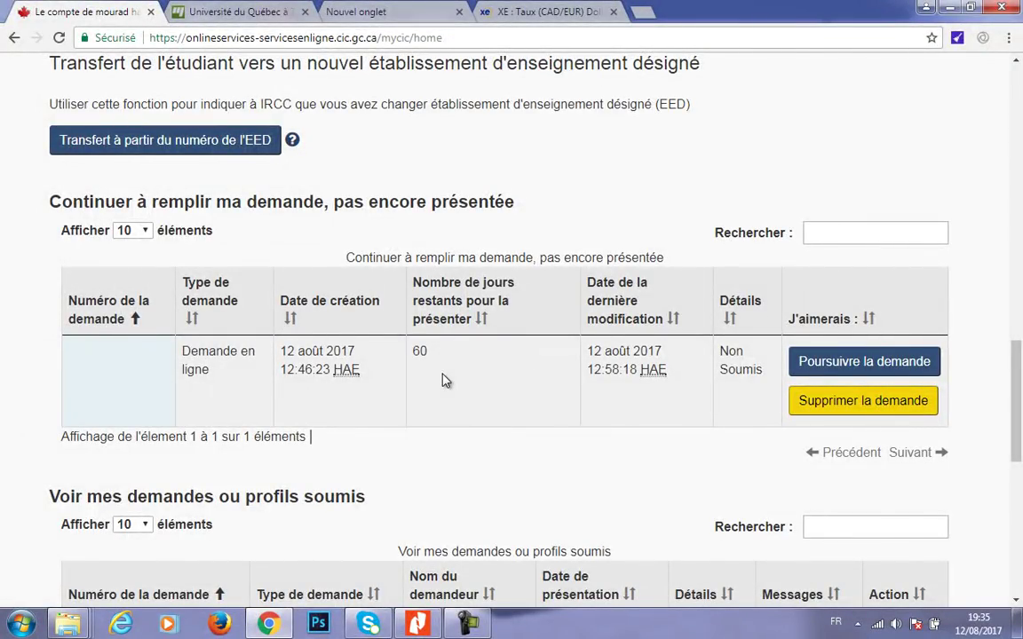
pyautogui.click(825, 377)
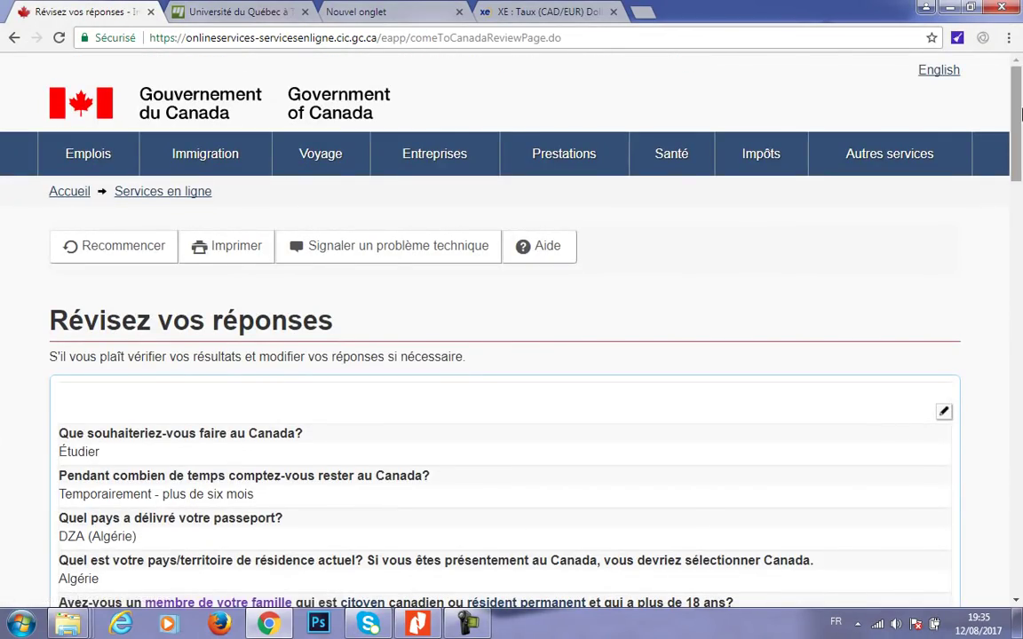
pyautogui.moveTo(1019, 114); pyautogui.dragTo(977, 470)
# - Continue past the answers review and instructions pages to the personal document checklist
pyautogui.click(896, 352)
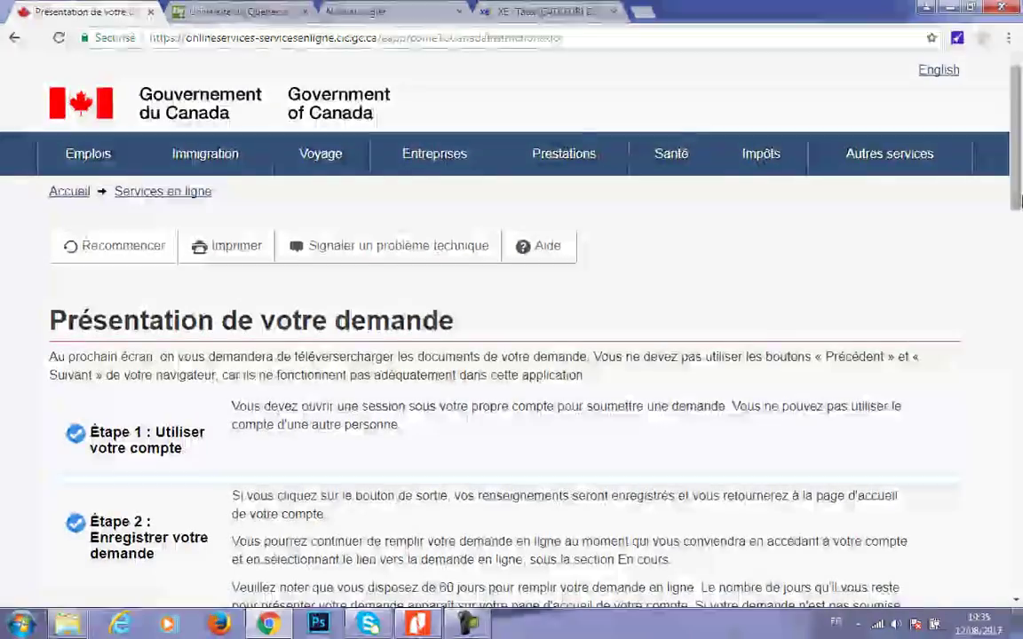
pyautogui.moveTo(1019, 199); pyautogui.dragTo(987, 472)
pyautogui.click(891, 441)
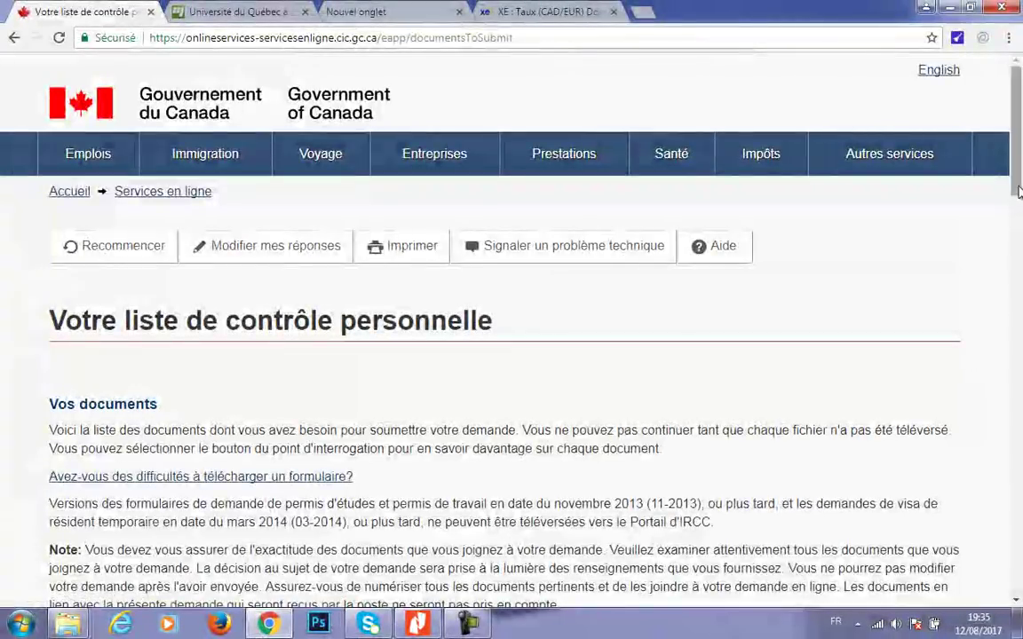
pyautogui.moveTo(1017, 181); pyautogui.dragTo(1010, 290)
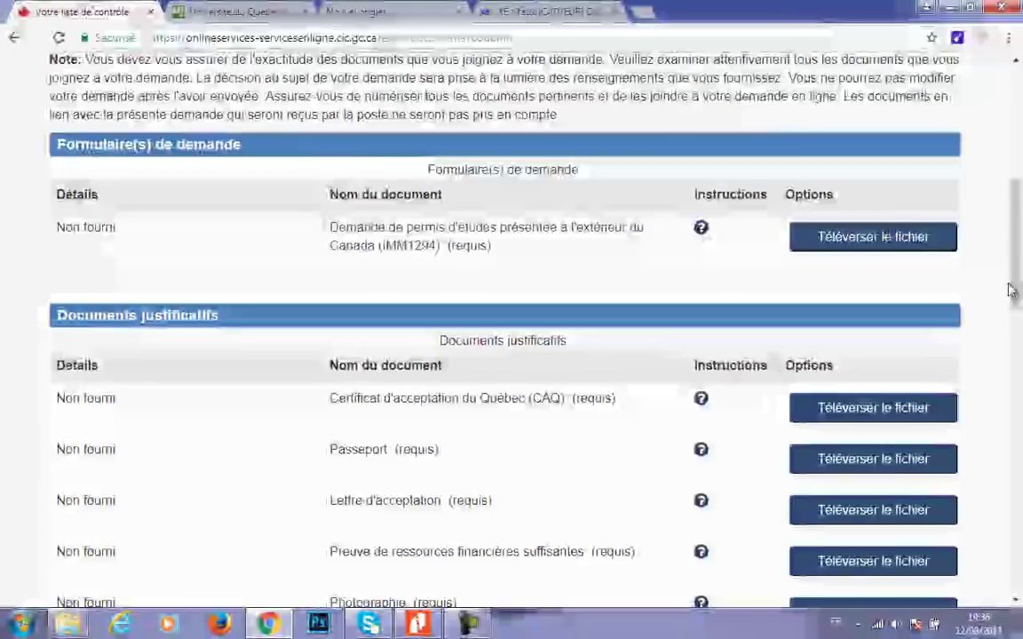
# - Open the IMM1294 form link and cancel the duplicate Internet Download Manager download
pyautogui.click(485, 238)
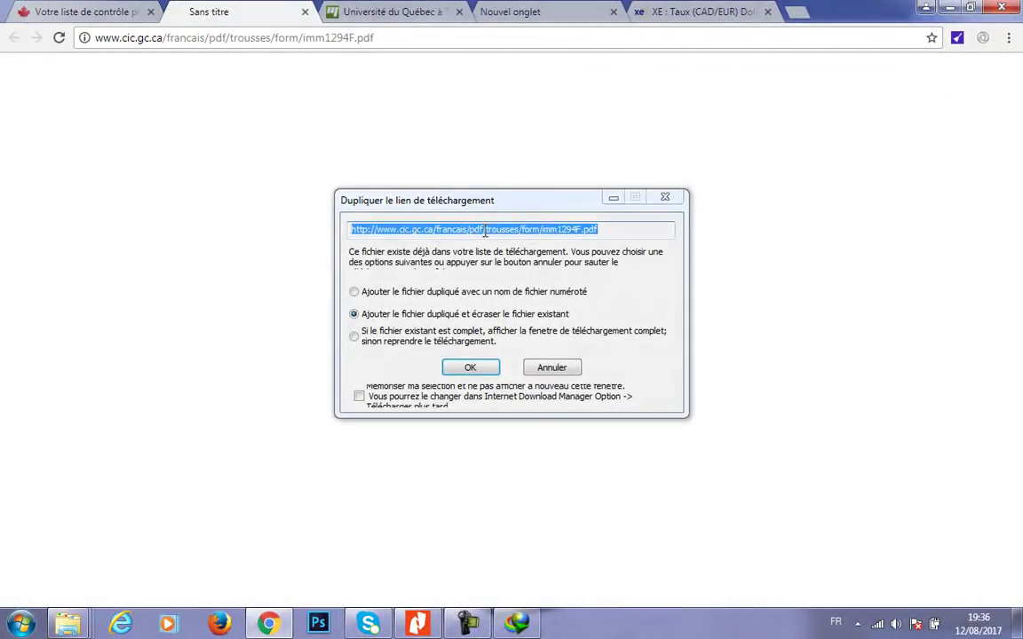
pyautogui.click(468, 369)
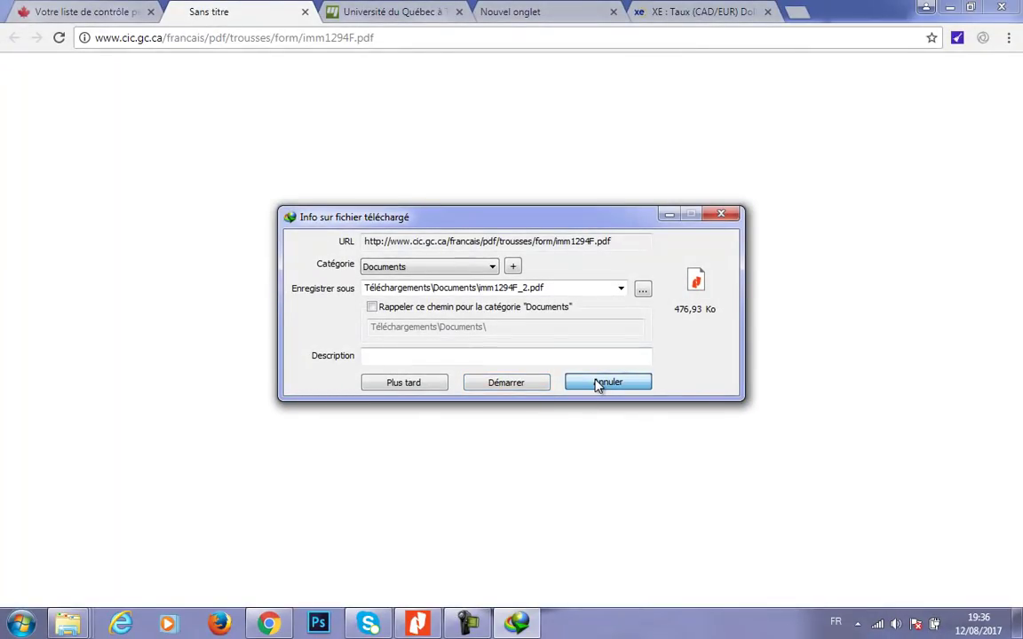
pyautogui.click(597, 383)
pyautogui.click(648, 372)
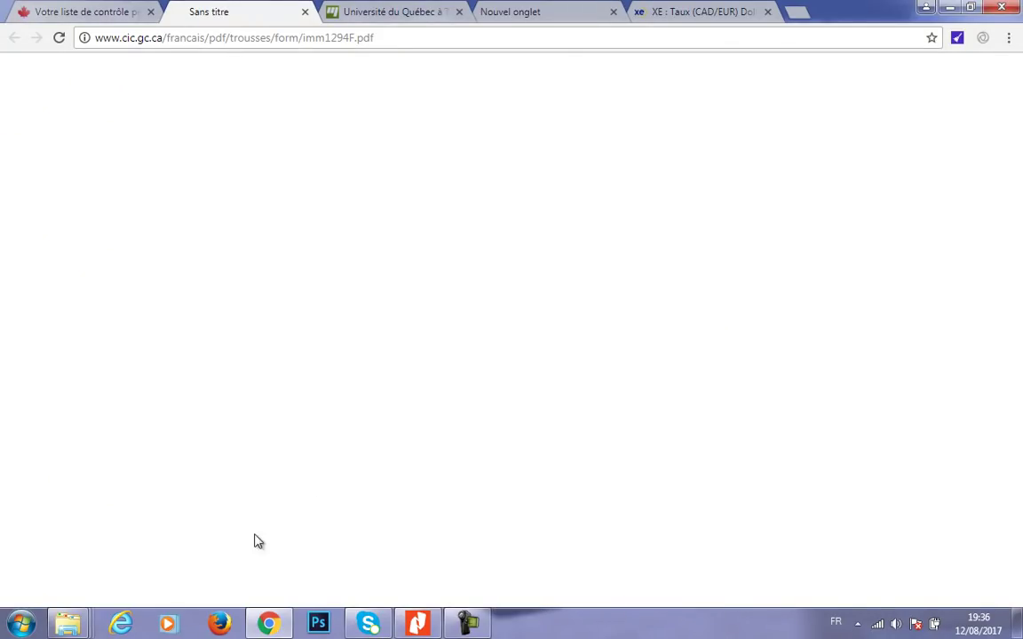
# - Go to Bureau > ma demande > demandePermisEtude and show Ouvrir avec for imm1294F.pdf
pyautogui.moveTo(68, 618)
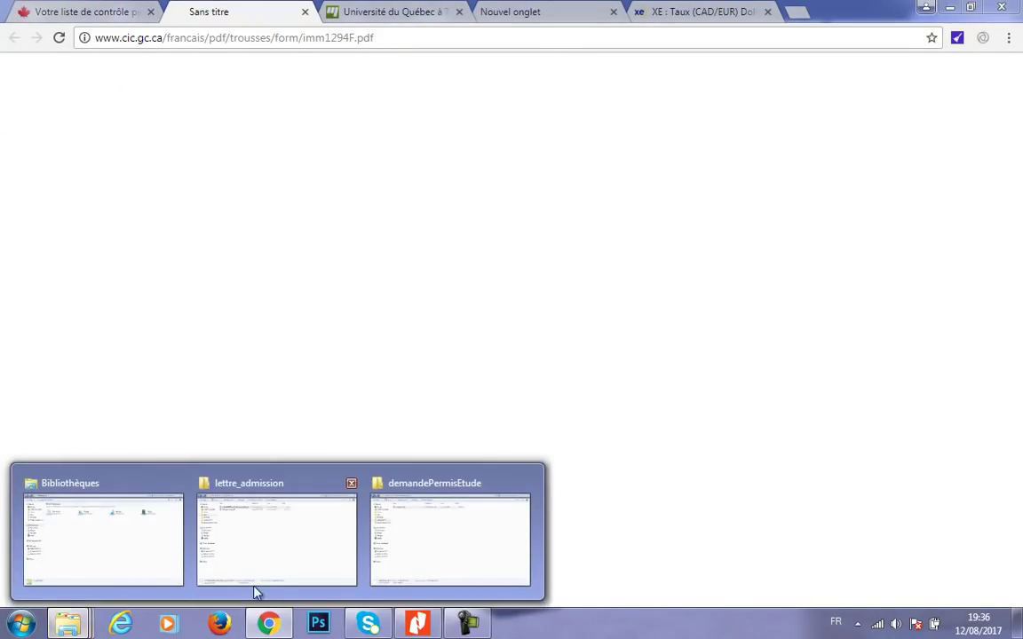
pyautogui.click(443, 532)
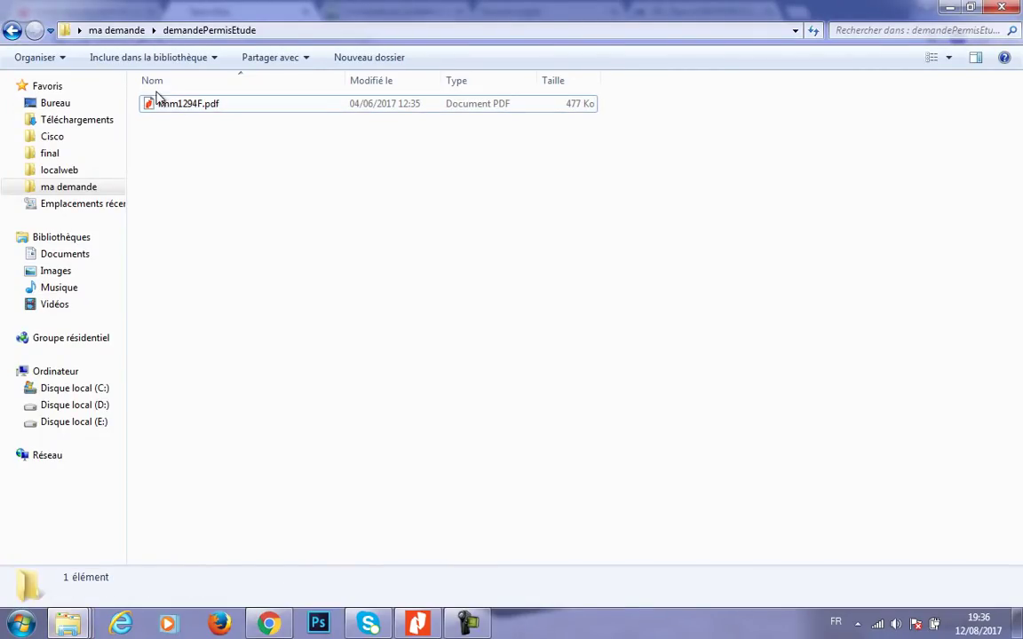
pyautogui.click(58, 102)
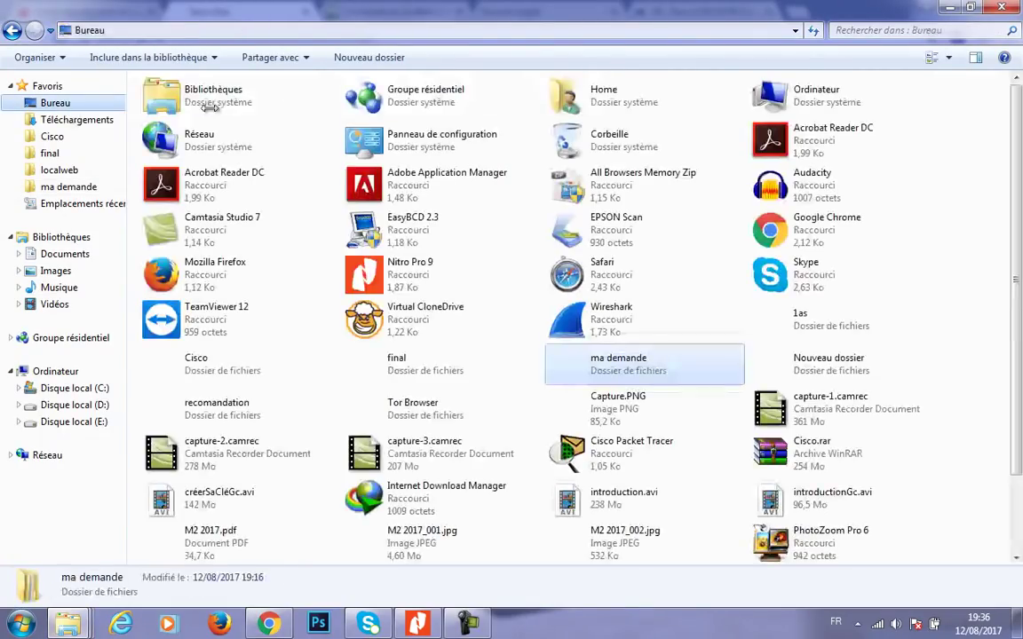
pyautogui.doubleClick(632, 373)
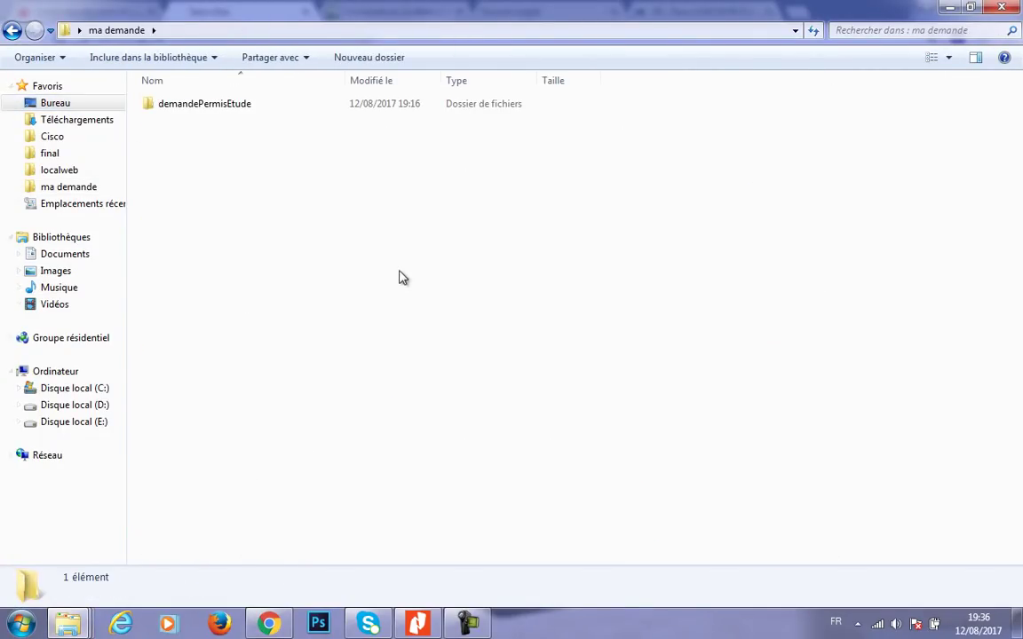
pyautogui.doubleClick(206, 108)
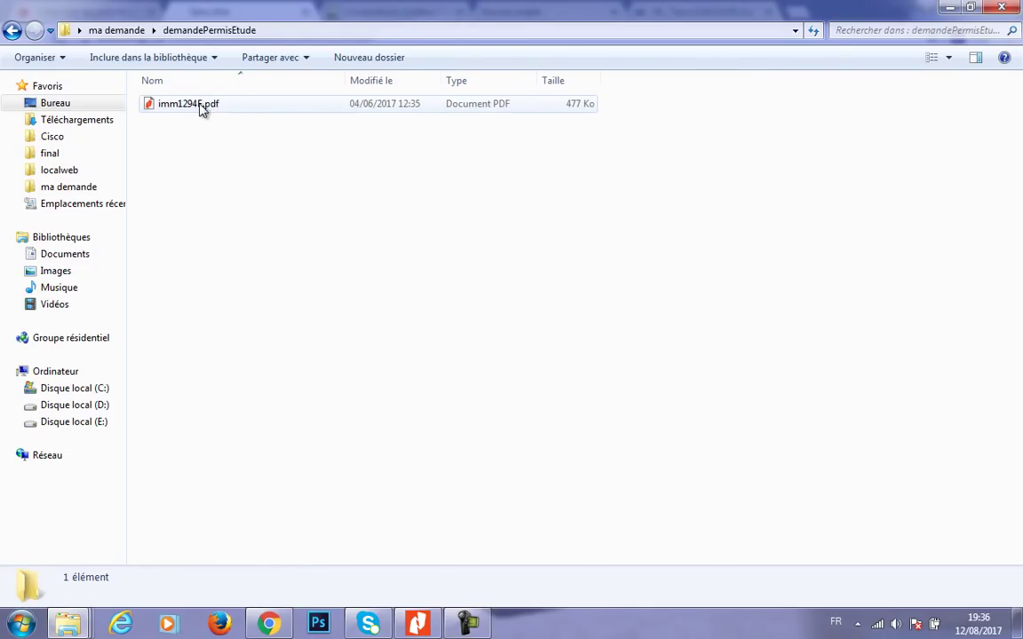
pyautogui.click(193, 105)
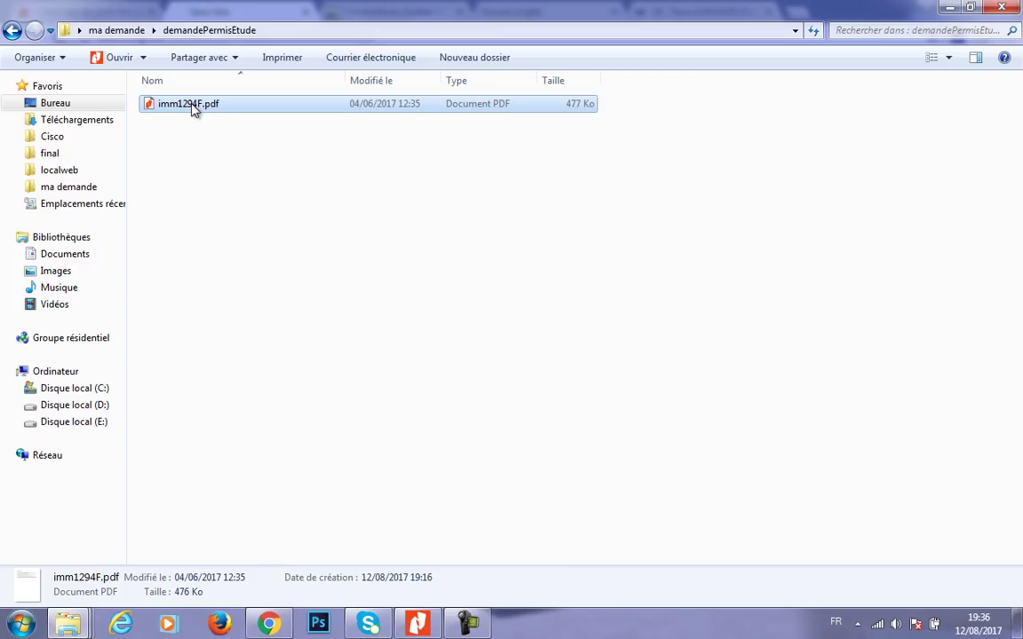
pyautogui.rightClick(193, 106)
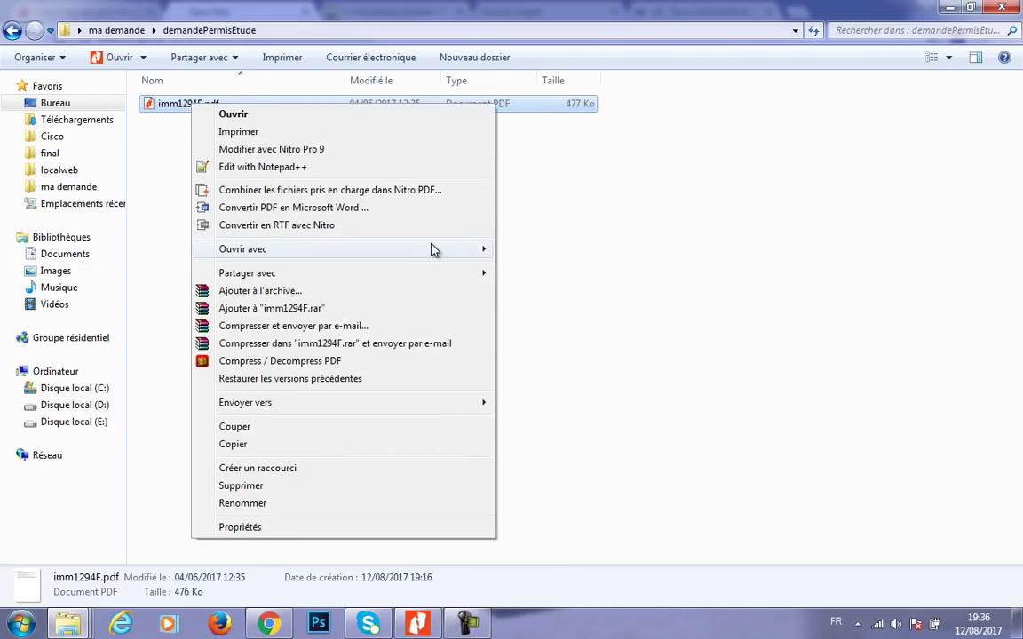
pyautogui.moveTo(435, 250)
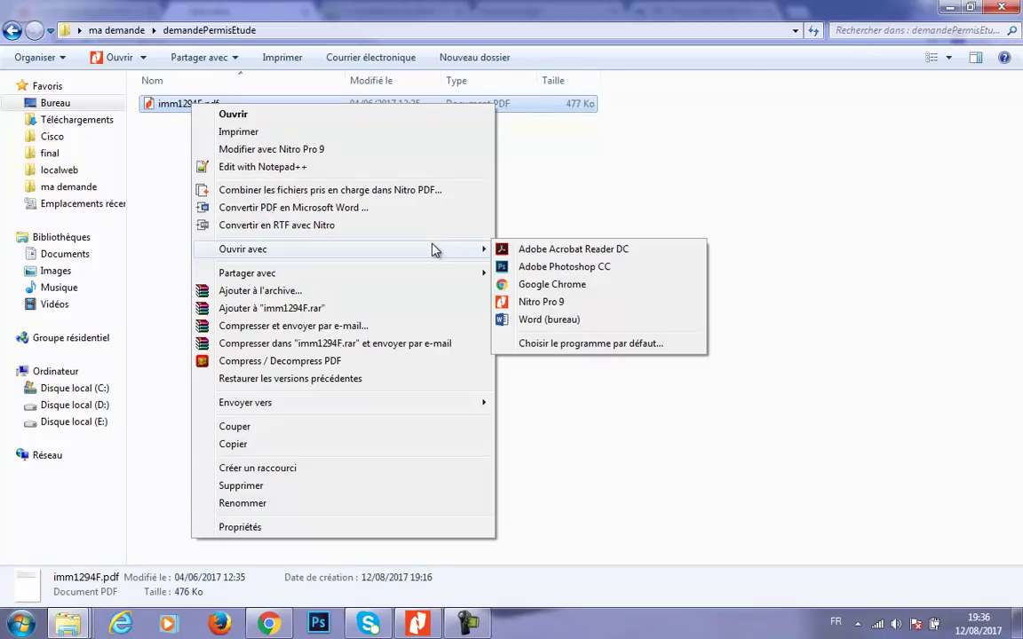
# - Open imm1294F.pdf in Adobe Acrobat Reader DC and collapse the right-hand tools pane
pyautogui.click(526, 253)
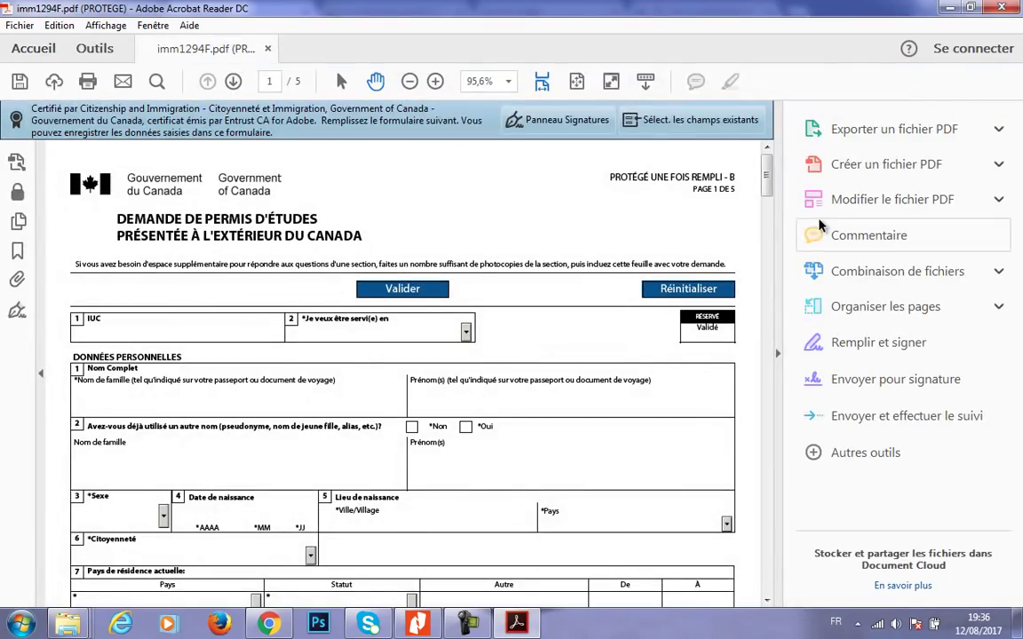
pyautogui.click(772, 362)
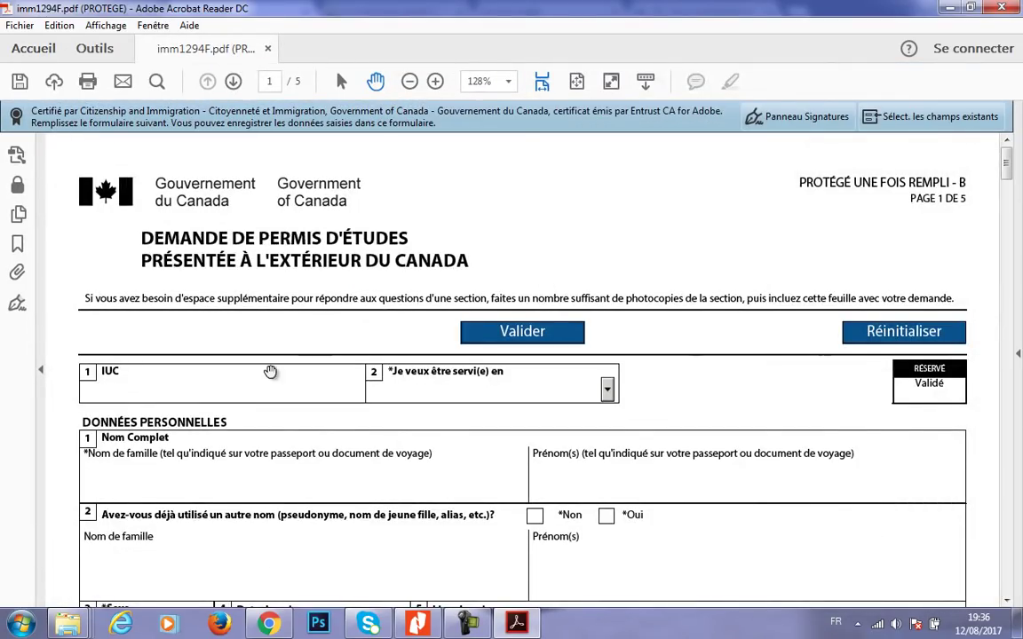
pyautogui.moveTo(1007, 162); pyautogui.dragTo(1007, 168)
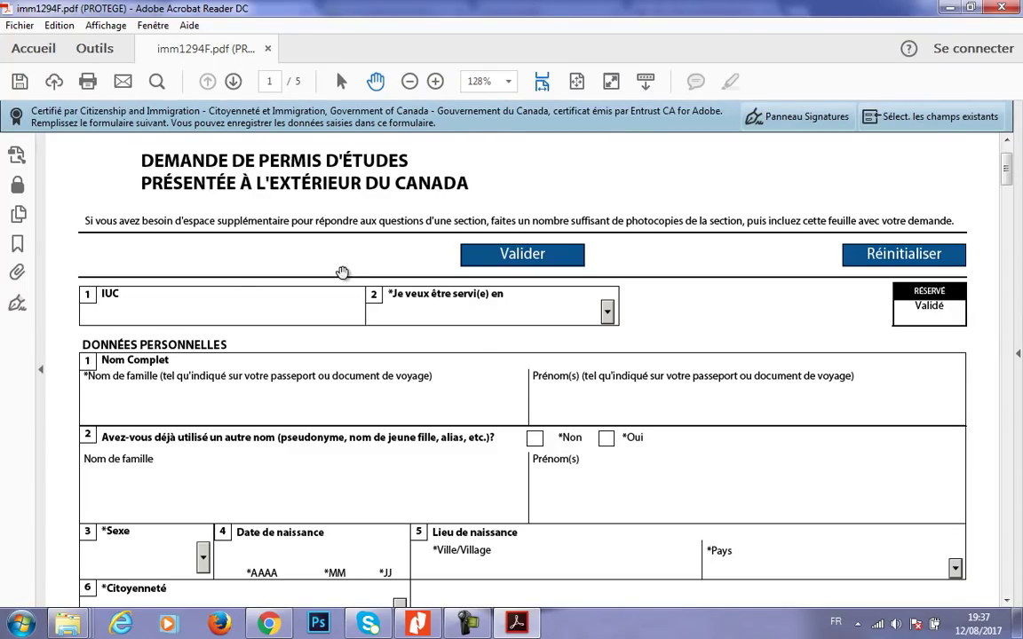
# - Choose Français as the service language and finish typing the applicant's family name
pyautogui.click(530, 321)
pyautogui.click(607, 312)
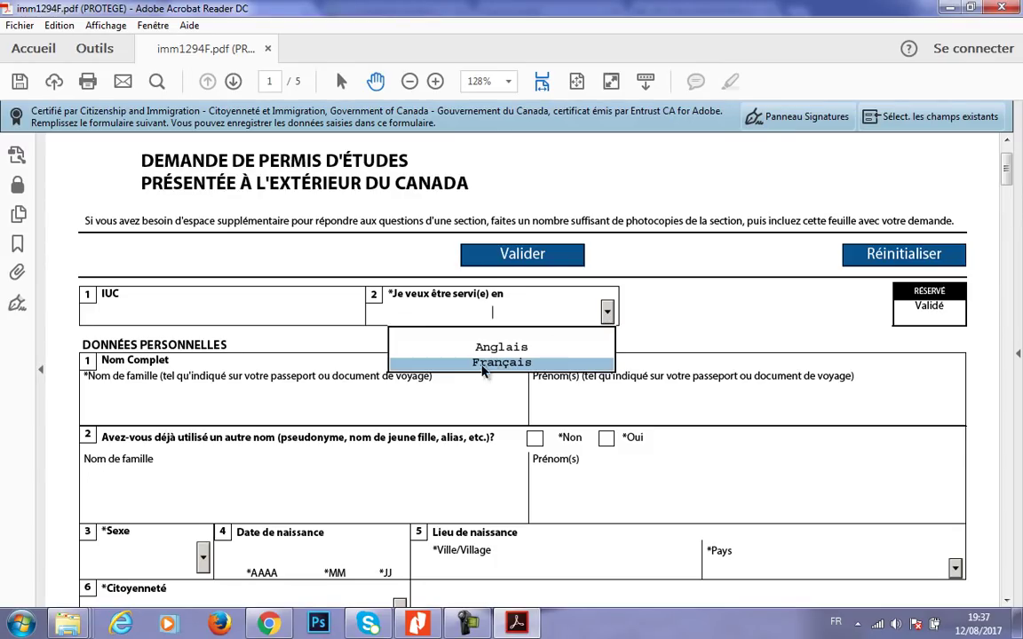
pyautogui.click(456, 361)
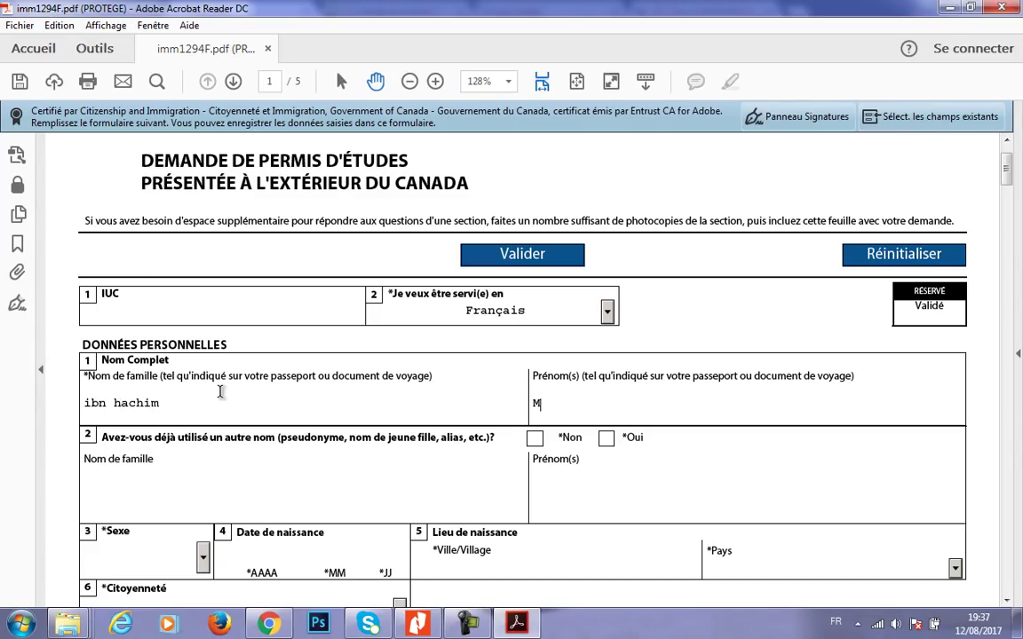
pyautogui.write('ourad')
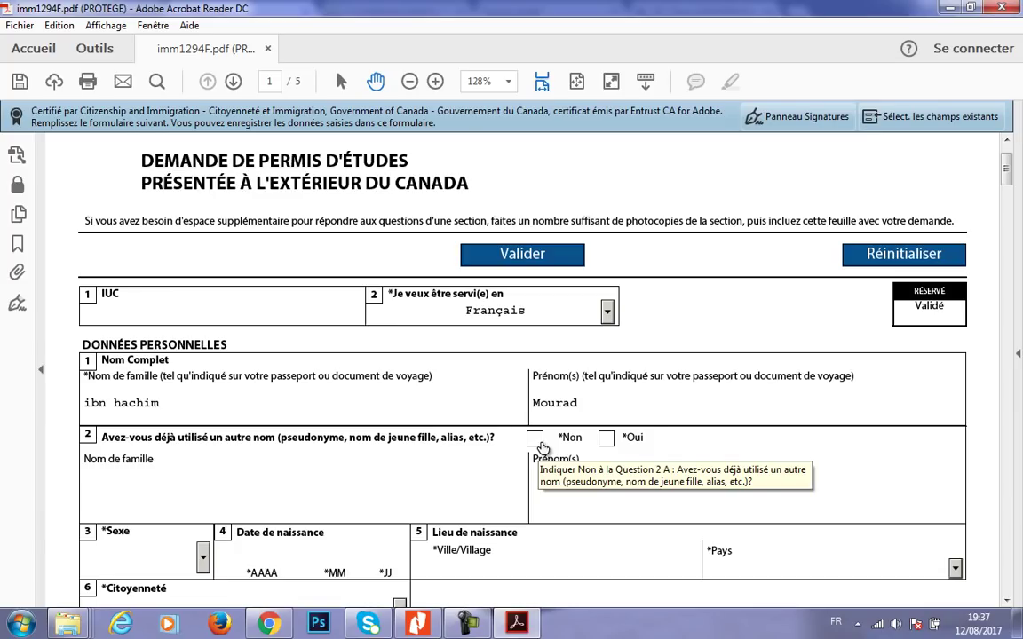
# - Answer Non to question 2 about ever having used another name
pyautogui.click(537, 442)
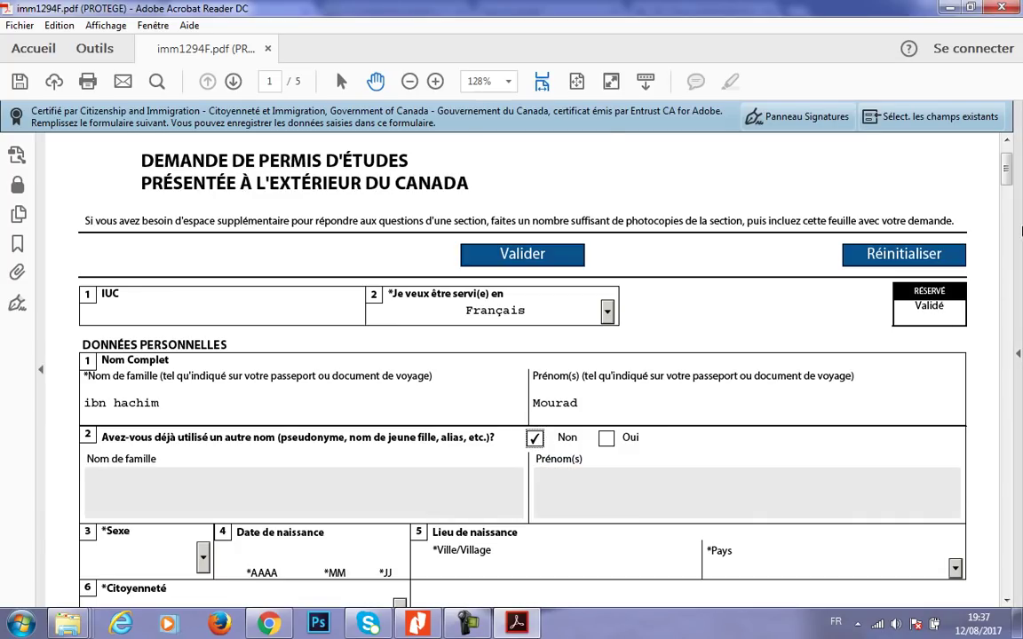
pyautogui.scroll(1, 1009, 170)
pyautogui.moveTo(1009, 170); pyautogui.dragTo(1003, 189)
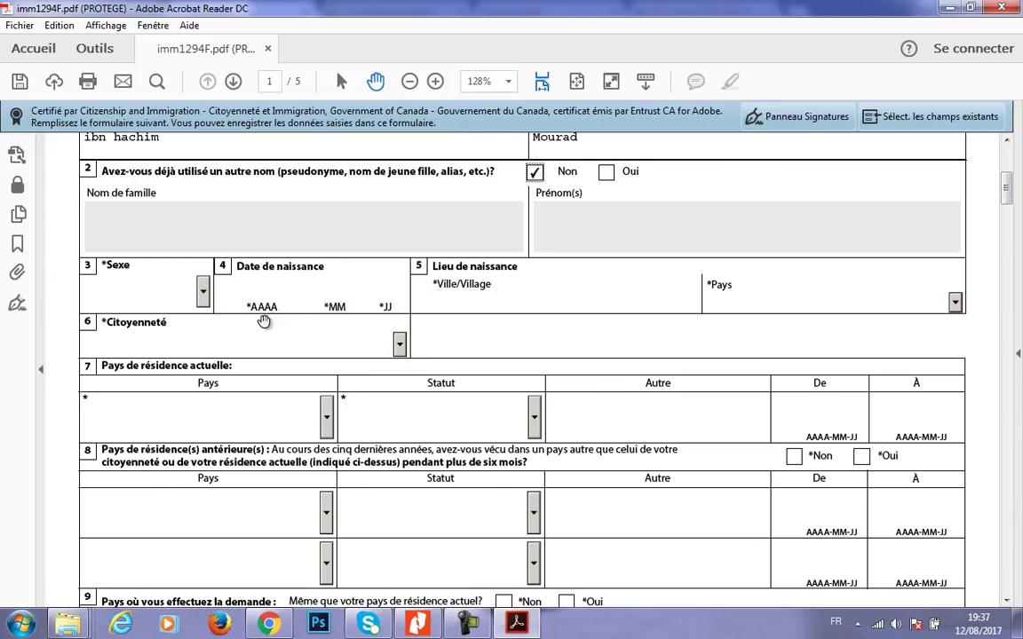
# - Set sex to Homme, enter the birth date, and enter Akbou as birthplace
pyautogui.click(191, 286)
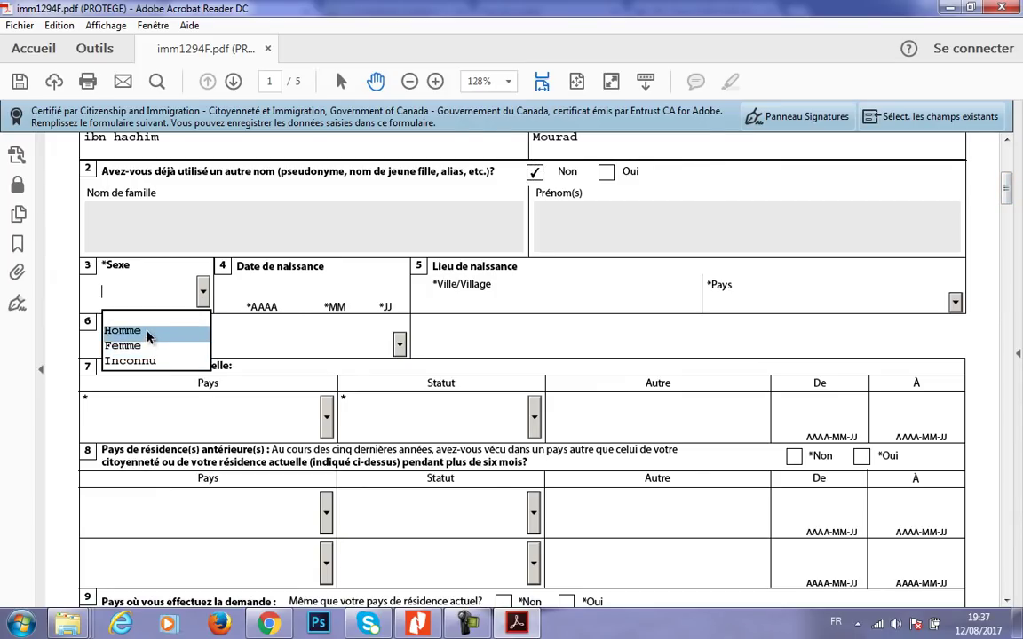
pyautogui.click(140, 330)
pyautogui.click(258, 291)
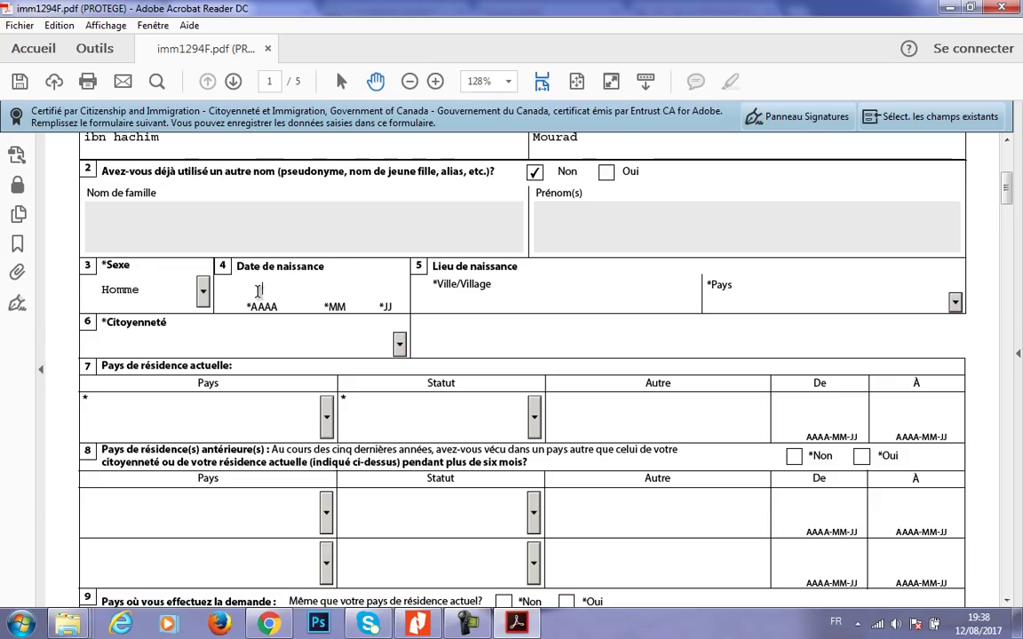
pyautogui.write('1990')
pyautogui.write('01')
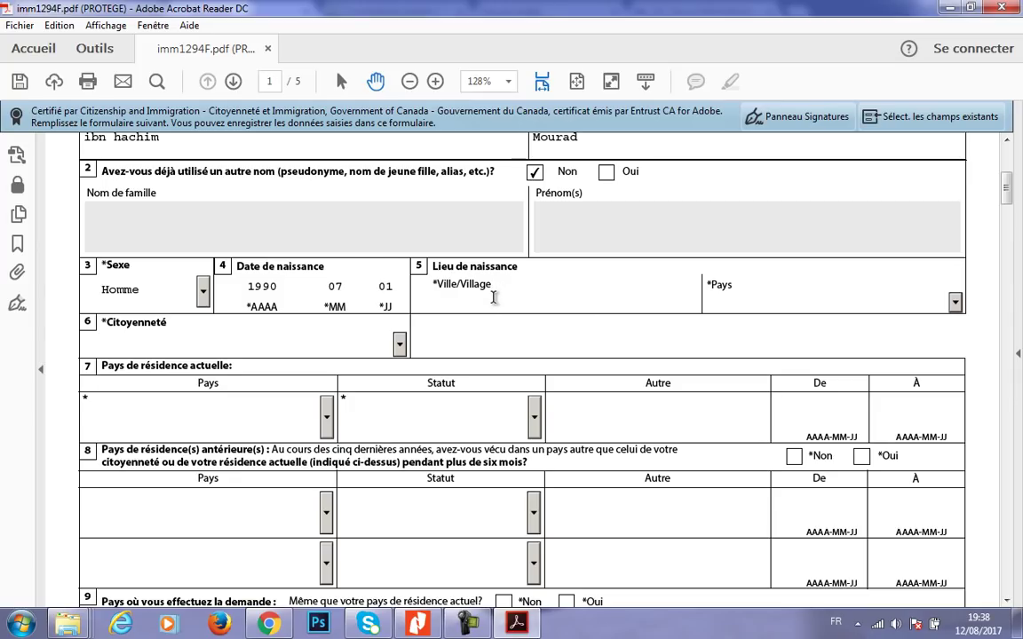
pyautogui.click(494, 299)
pyautogui.write('Akbio')
pyautogui.press('BackSpace')
pyautogui.press('BackSpace')
pyautogui.write('ou')
# - Select Algérie as both the birth country and the country of citizenship
pyautogui.click(897, 303)
pyautogui.click(954, 303)
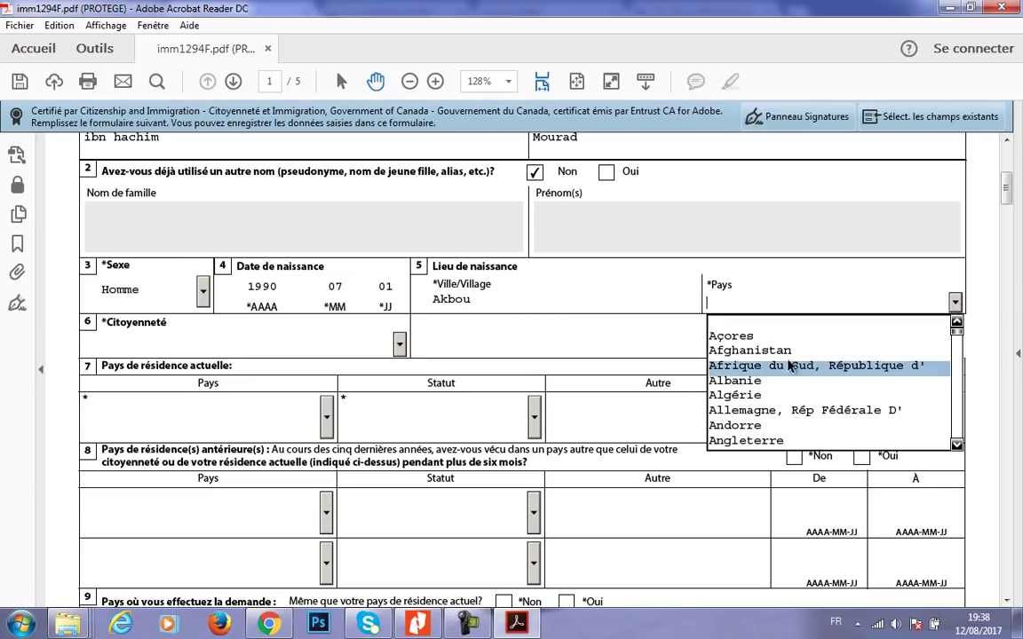
pyautogui.click(844, 395)
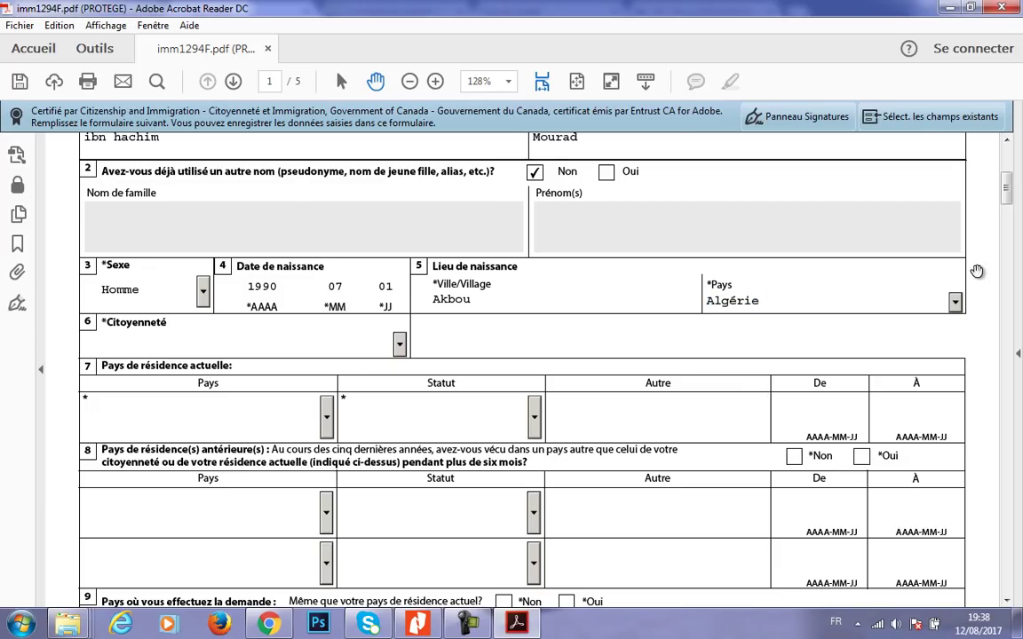
pyautogui.scroll(-1, 1006, 189)
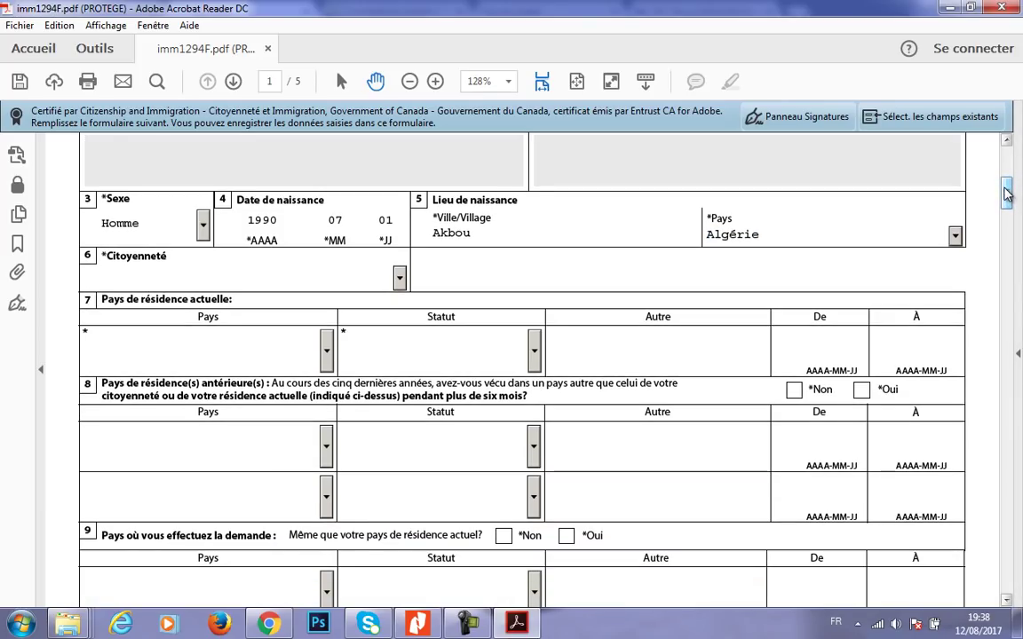
pyautogui.click(399, 279)
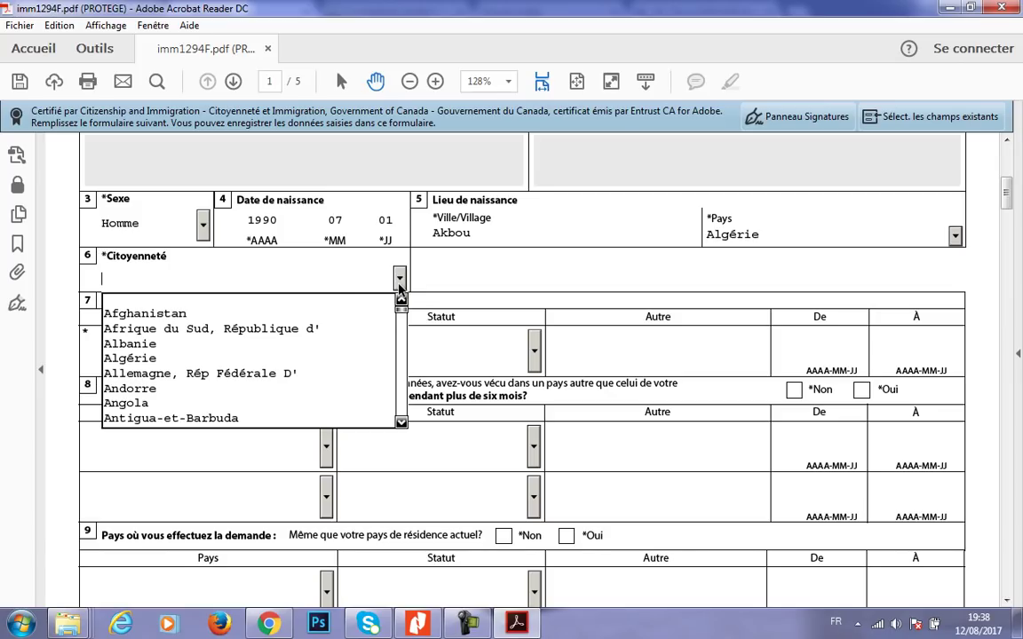
pyautogui.click(207, 360)
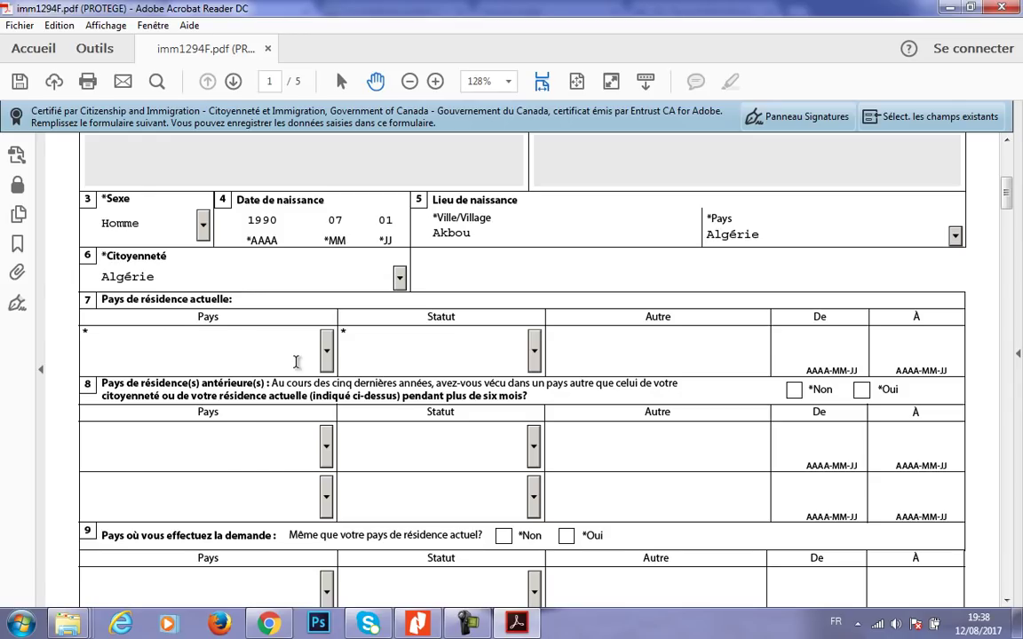
# - Set current residence to Algérie with status Citoyen
pyautogui.click(326, 351)
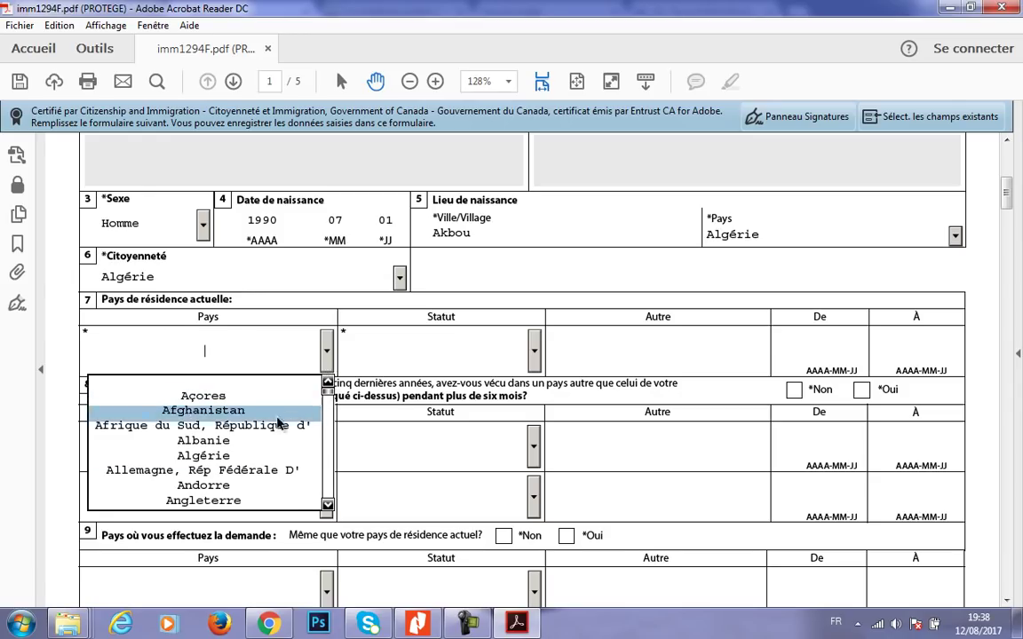
pyautogui.click(246, 457)
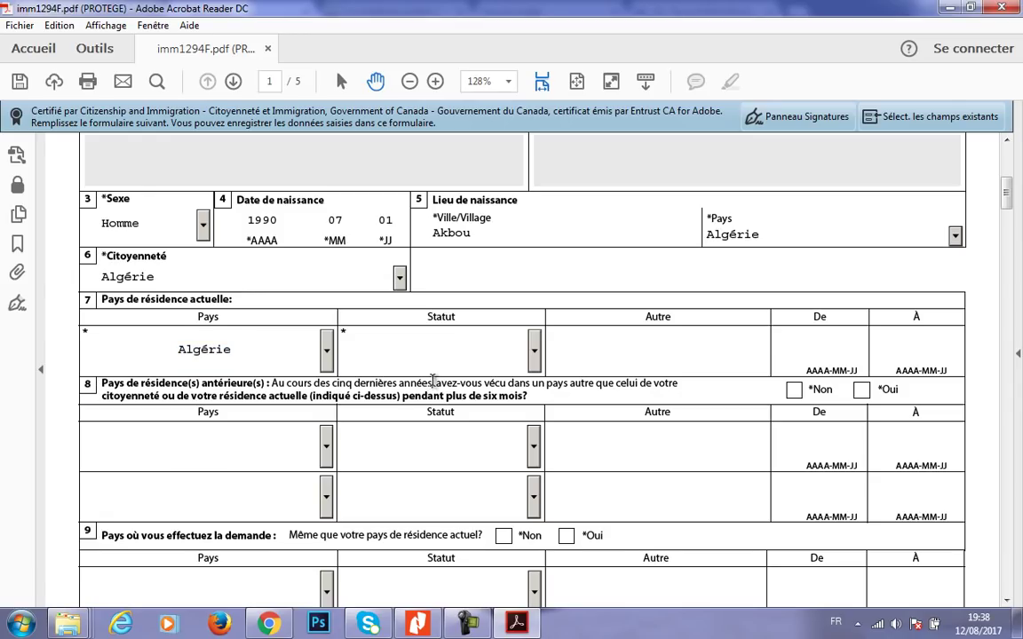
pyautogui.click(535, 351)
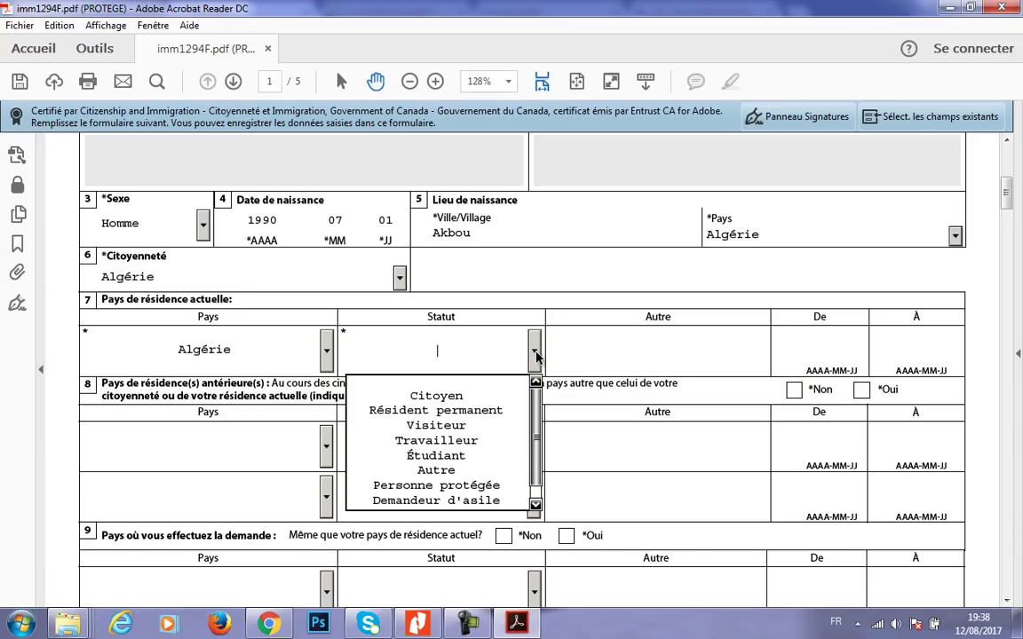
pyautogui.click(449, 394)
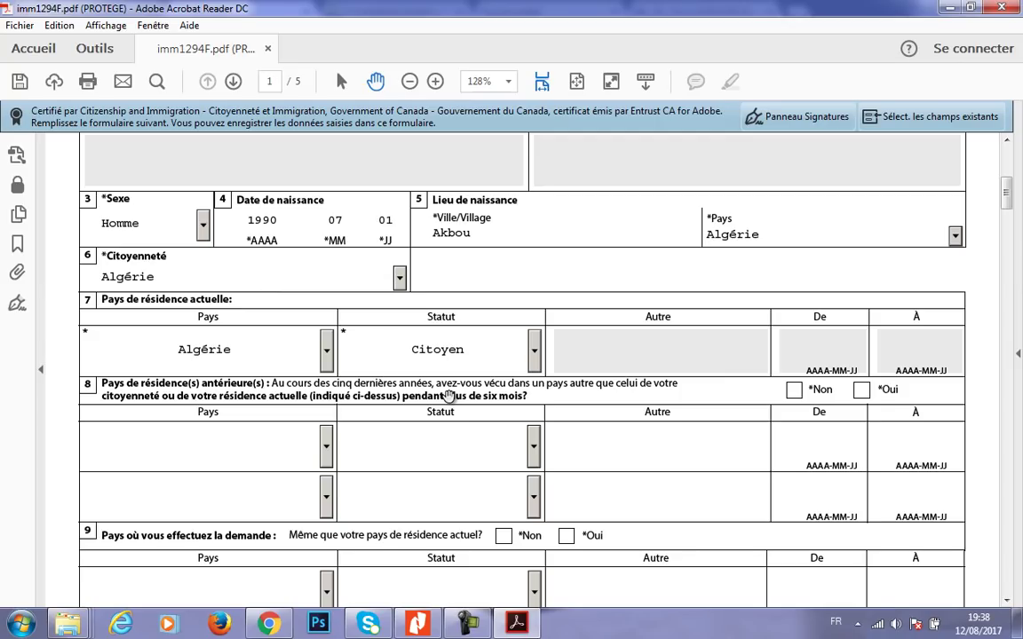
pyautogui.moveTo(1007, 194); pyautogui.dragTo(1012, 221)
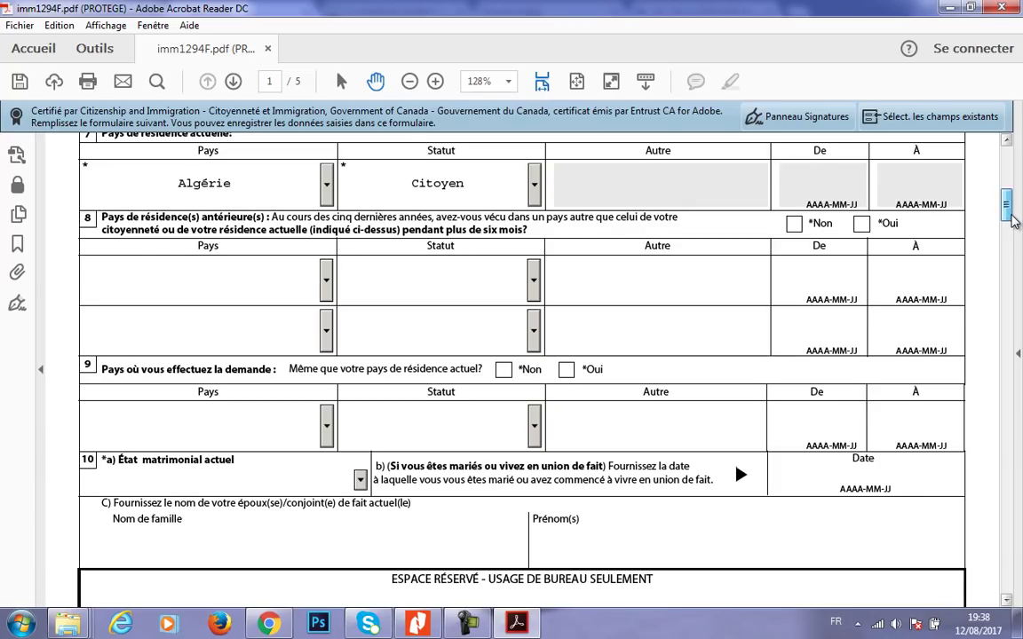
# - Try question 8 as Oui with Angleterre/Visiteur, then switch the answer to Non
pyautogui.moveTo(1012, 221); pyautogui.dragTo(1012, 220)
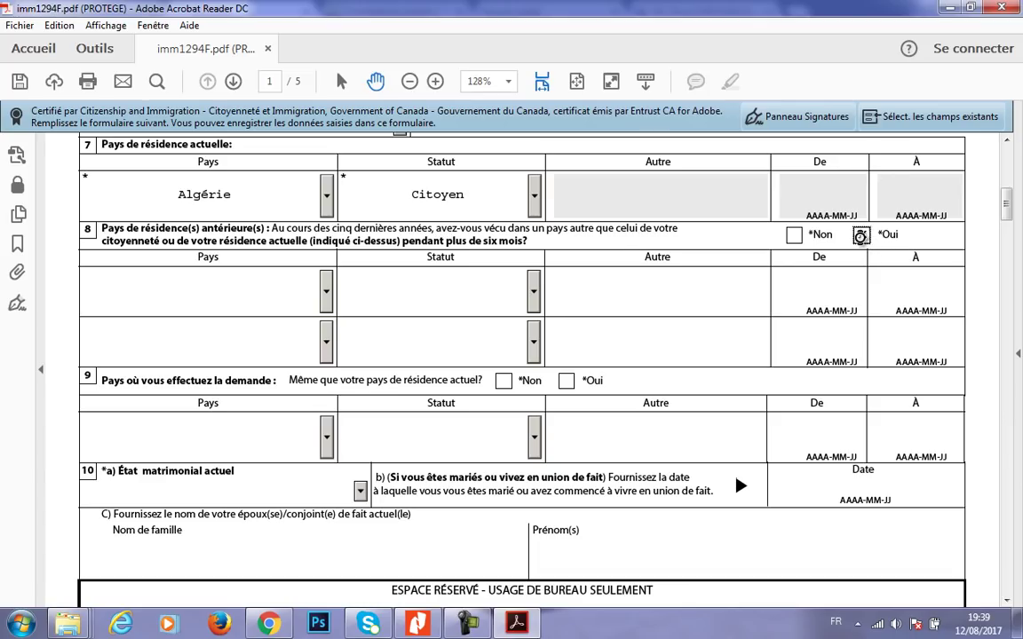
pyautogui.click(861, 236)
pyautogui.click(327, 293)
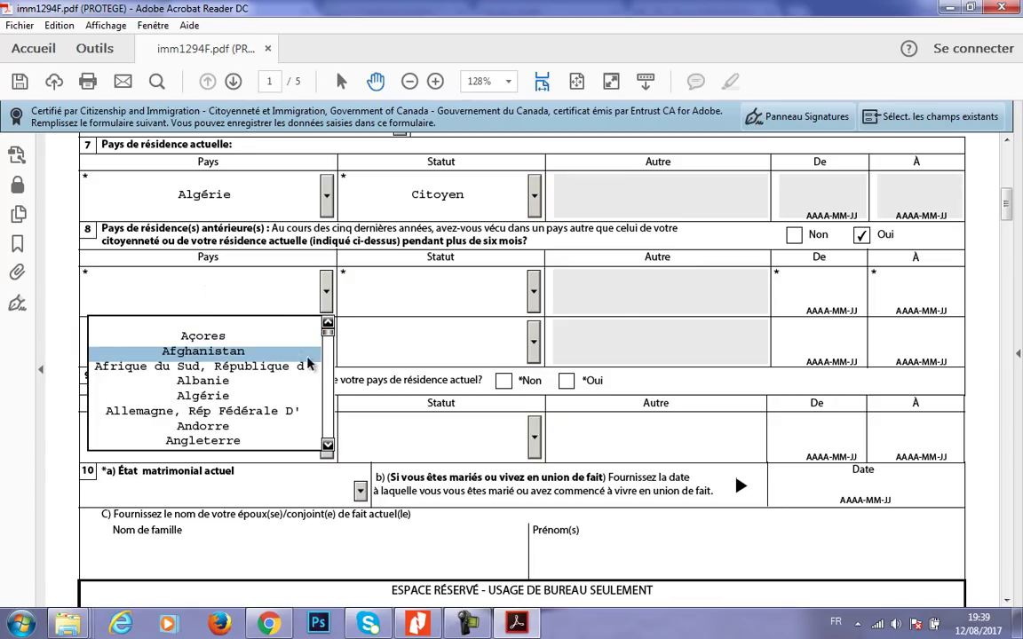
pyautogui.click(206, 439)
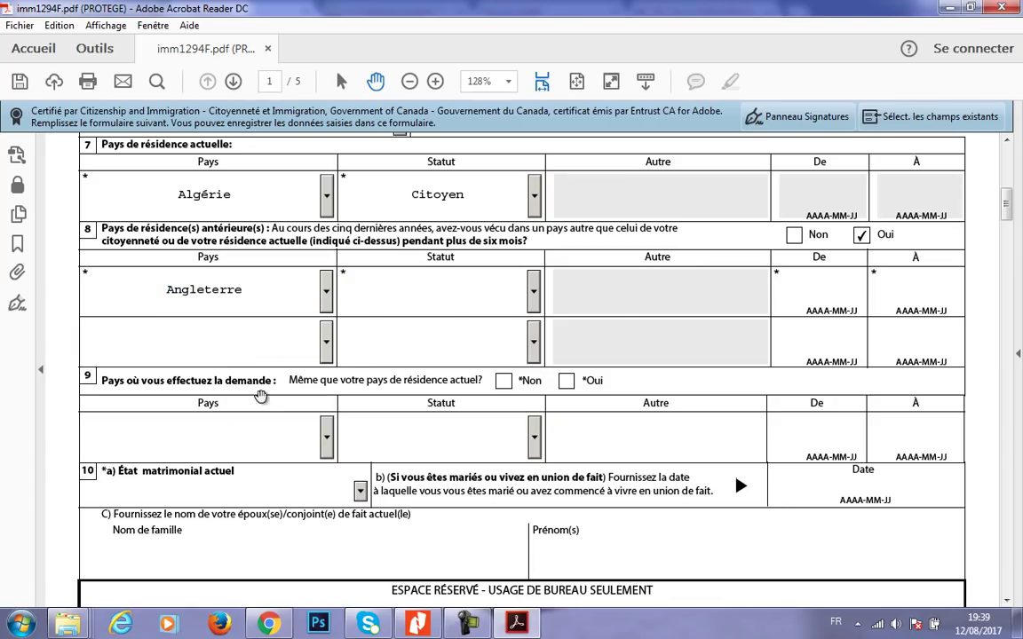
pyautogui.click(533, 291)
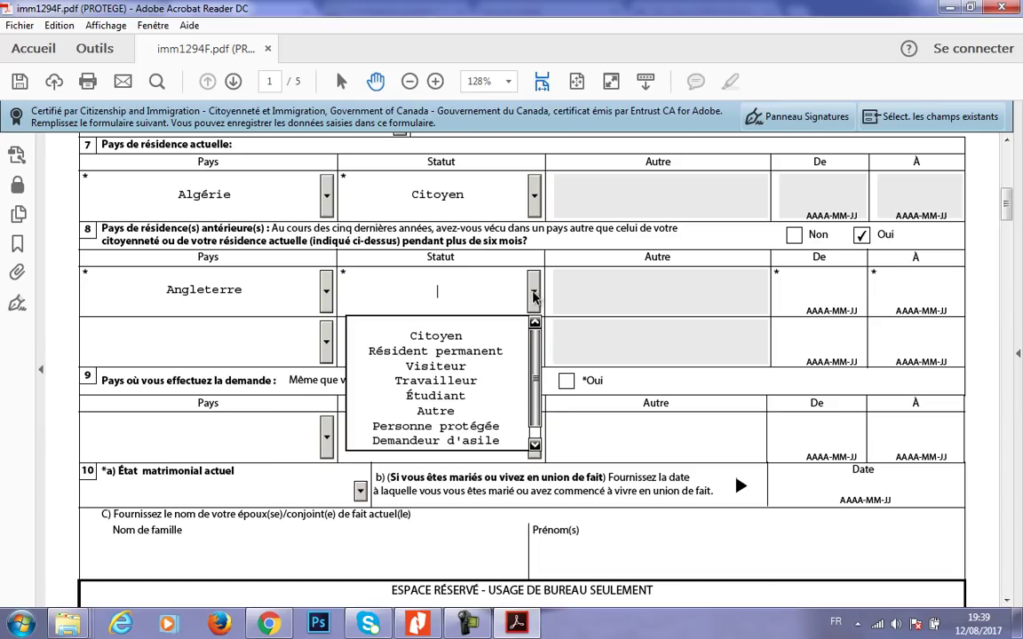
pyautogui.click(463, 367)
pyautogui.click(810, 282)
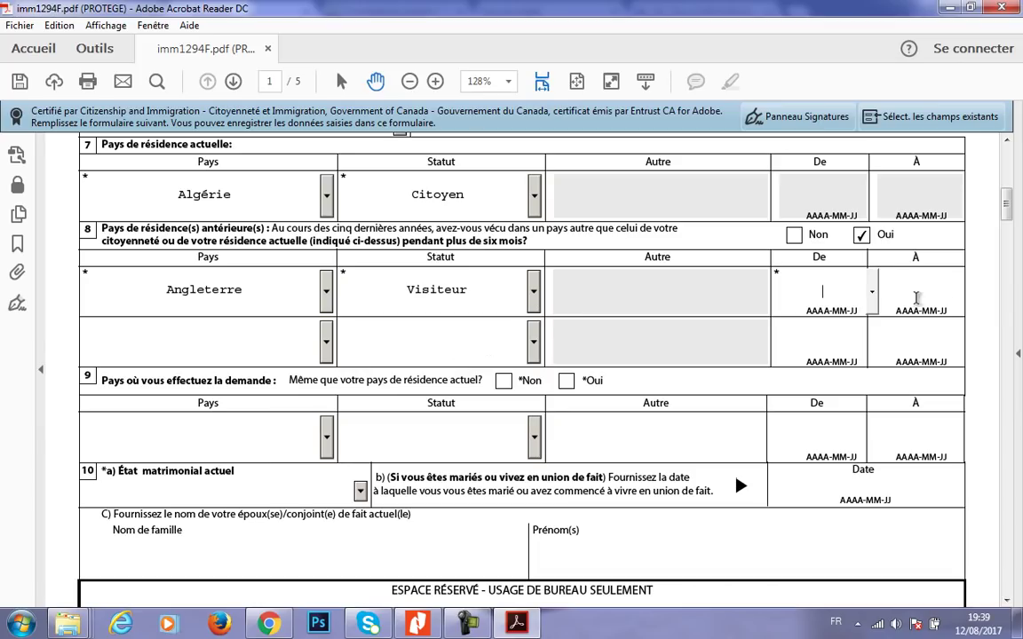
pyautogui.click(795, 235)
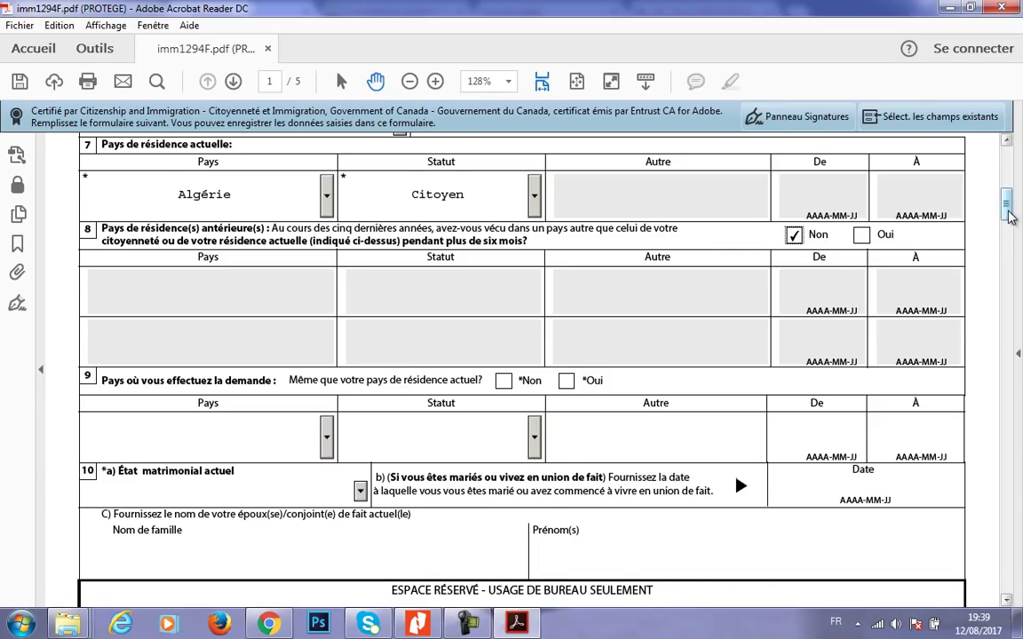
pyautogui.scroll(-1, 1011, 221)
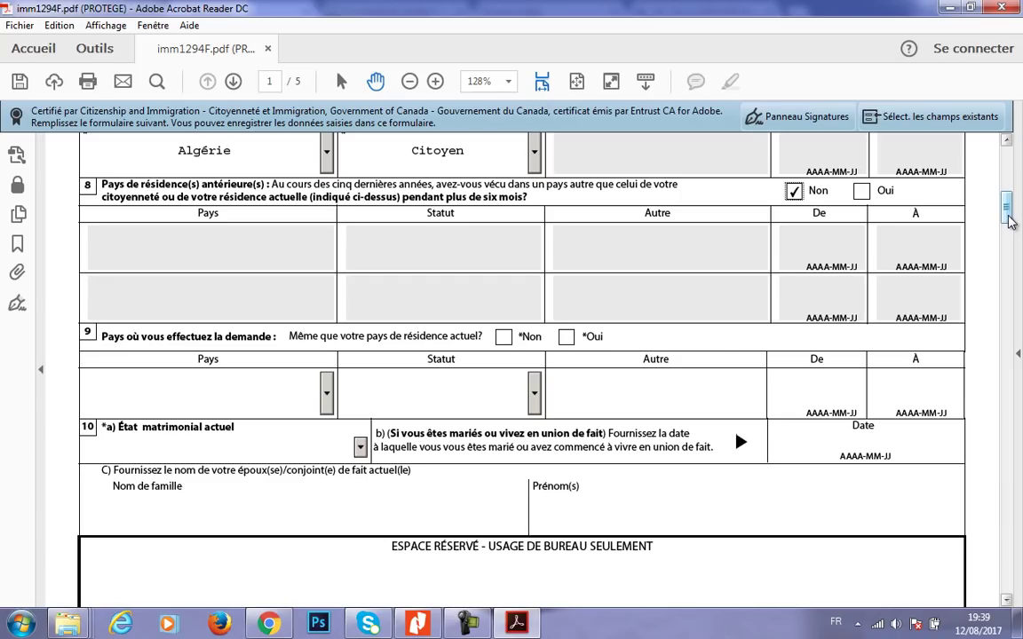
# - Answer Oui to question 9 and choose Célibataire as the marital status
pyautogui.click(568, 338)
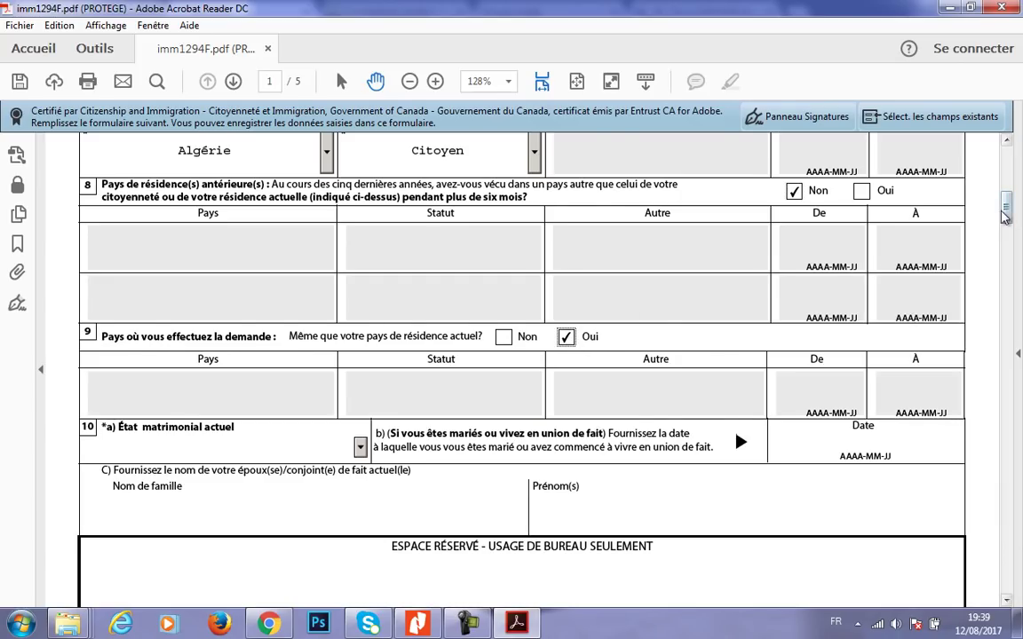
pyautogui.scroll(-2, 1003, 209)
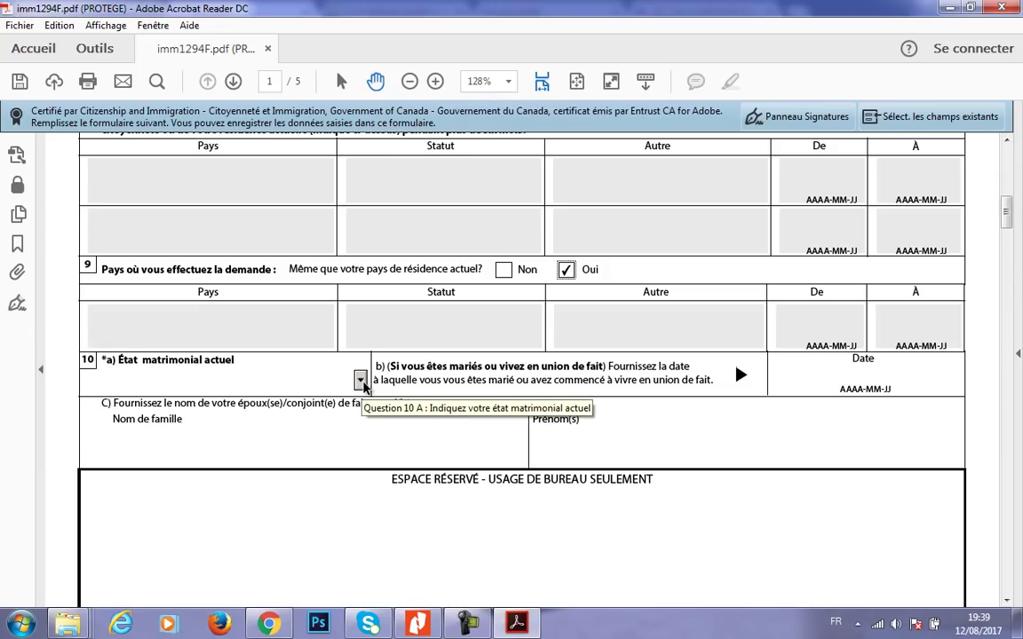
pyautogui.click(359, 380)
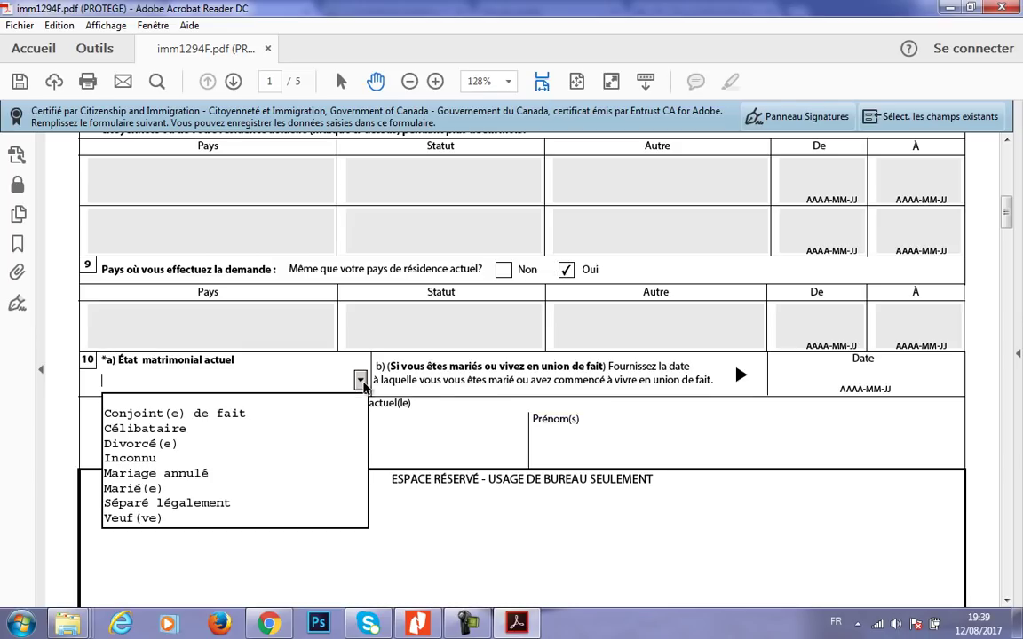
pyautogui.click(144, 428)
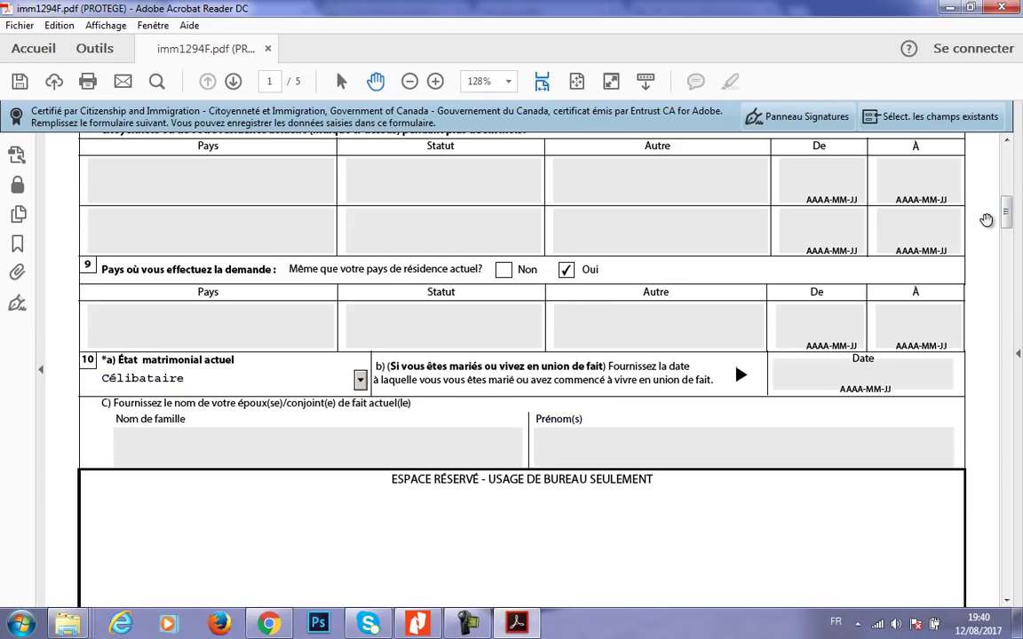
pyautogui.moveTo(1007, 231); pyautogui.dragTo(992, 269)
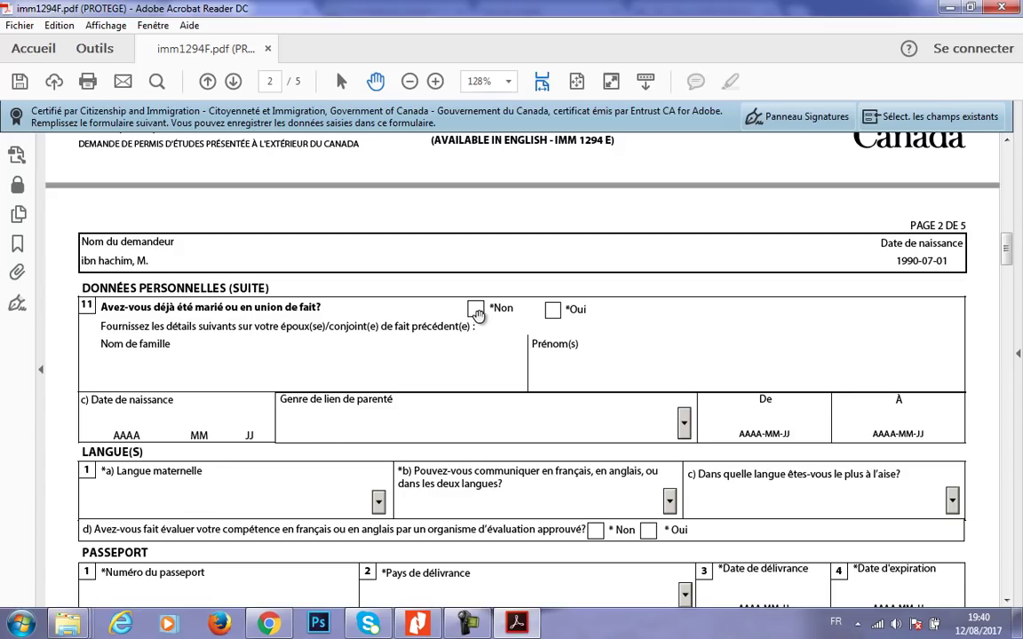
# - Answer Non to ever having been married and pick Kabyle as the mother tongue
pyautogui.click(479, 316)
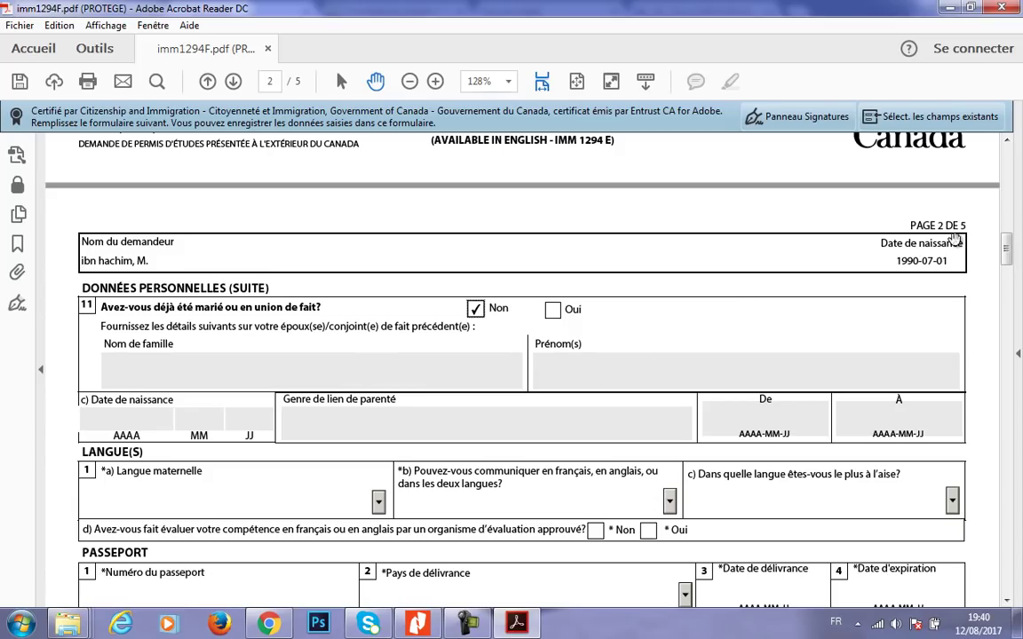
pyautogui.moveTo(1007, 262); pyautogui.dragTo(1003, 275)
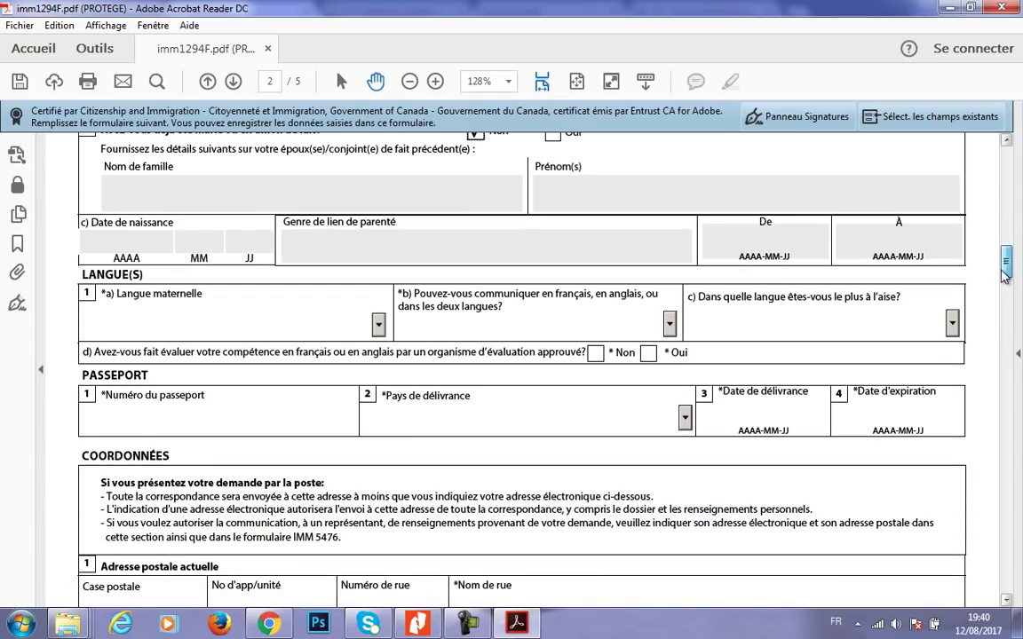
pyautogui.moveTo(1003, 275); pyautogui.dragTo(1004, 279)
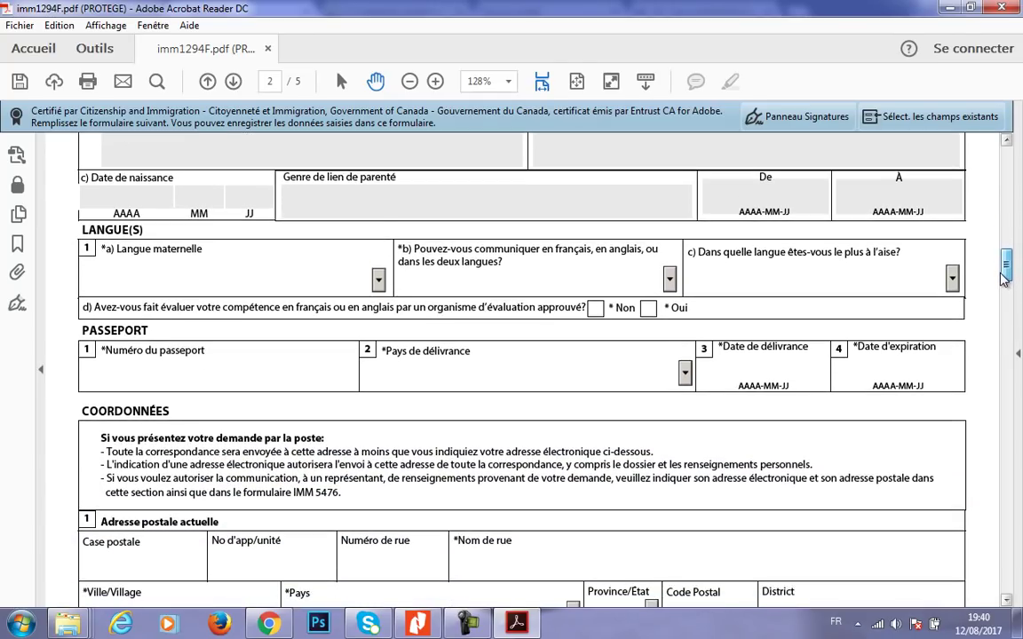
pyautogui.click(378, 268)
pyautogui.moveTo(383, 302); pyautogui.dragTo(371, 352)
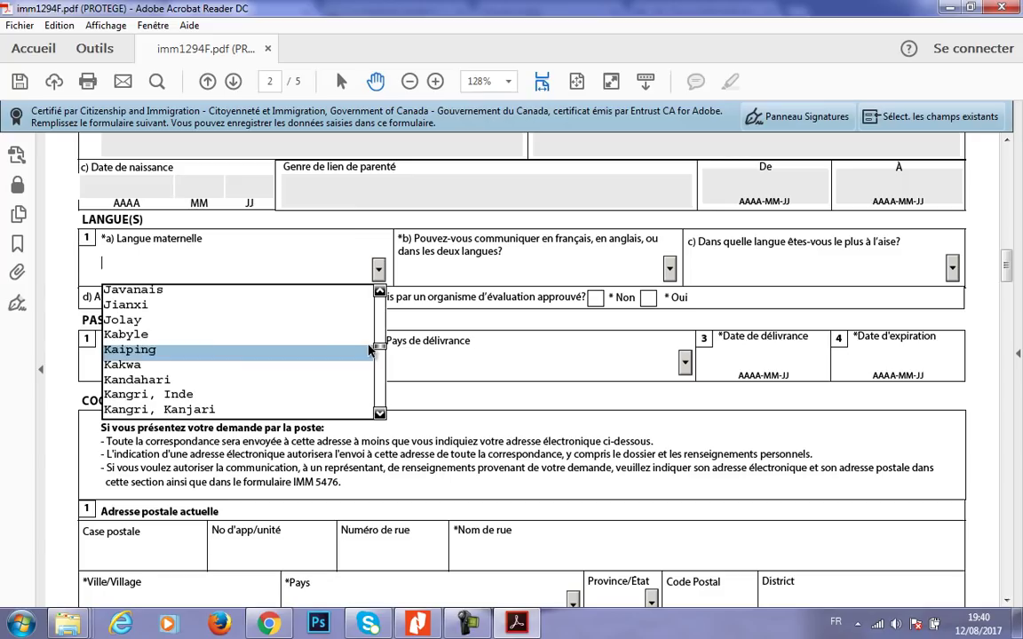
pyautogui.click(175, 342)
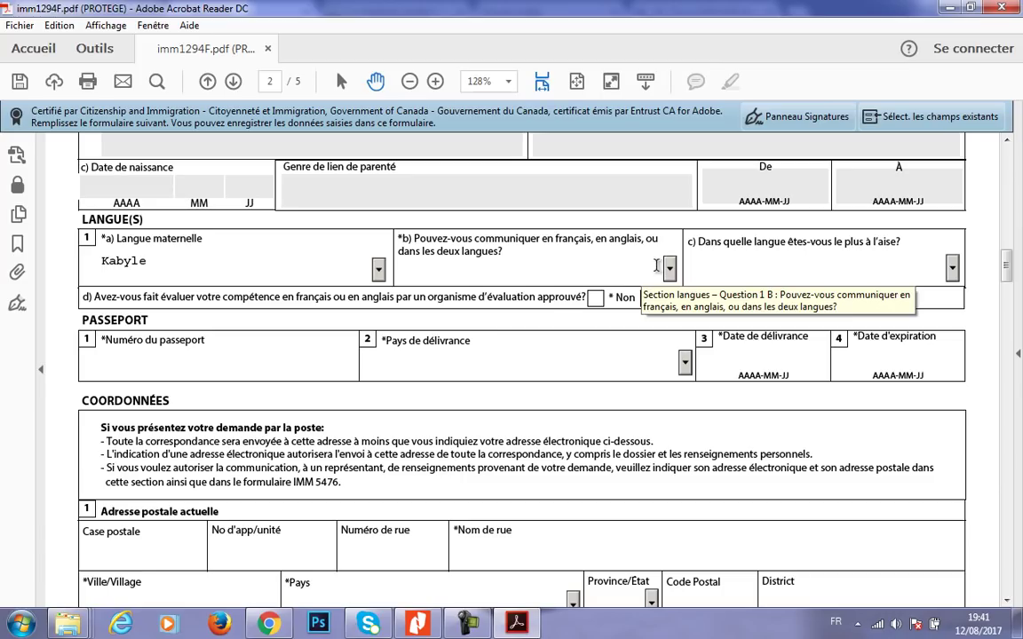
# - Choose Français as the spoken language and answer Oui to the language evaluation question
pyautogui.click(670, 269)
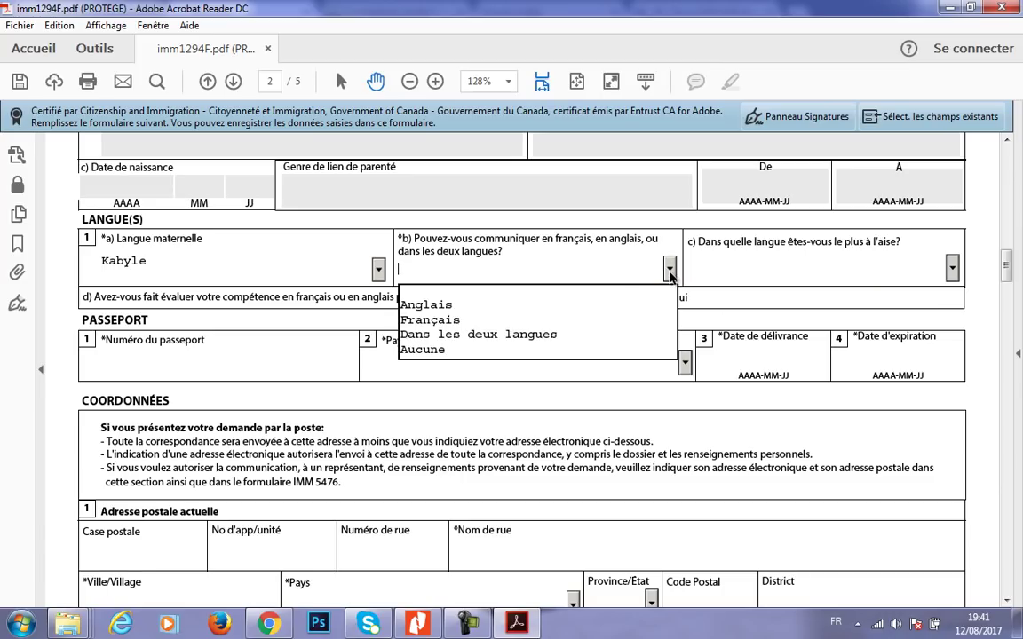
pyautogui.click(533, 321)
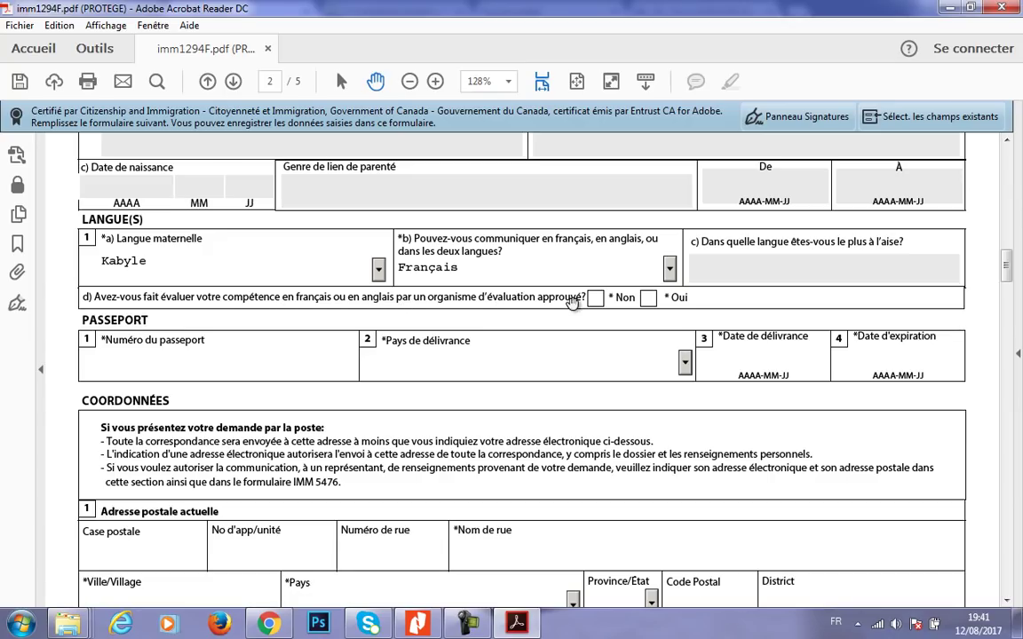
pyautogui.click(648, 298)
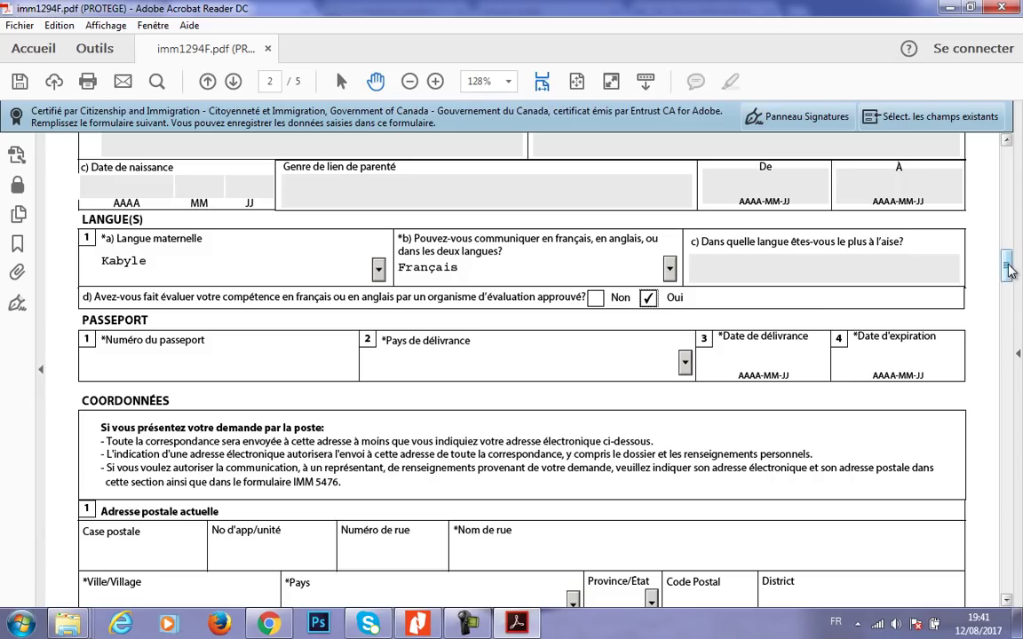
pyautogui.scroll(-1, 1010, 272)
pyautogui.scroll(-3, 1010, 273)
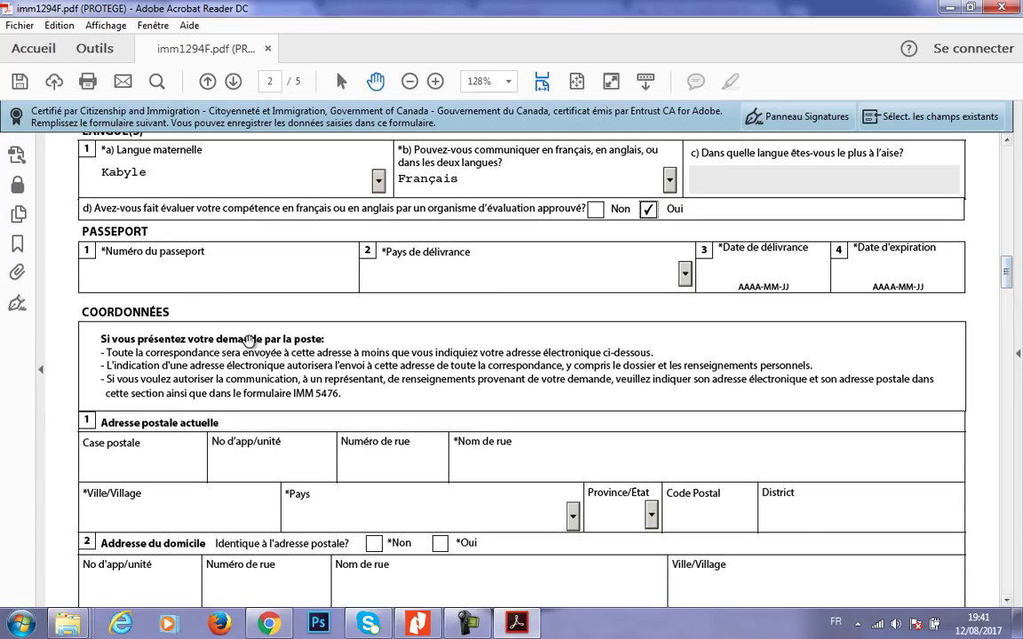
# - Enter the passport number and select DZA (Algérie) as the issuing country
pyautogui.click(194, 284)
pyautogui.write('11111111111')
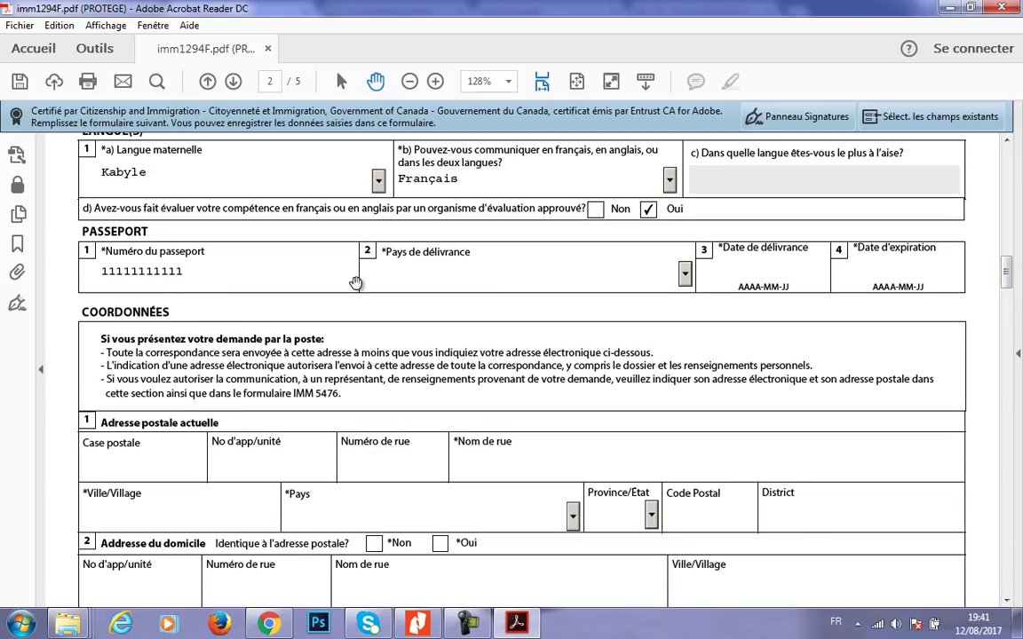
pyautogui.click(685, 275)
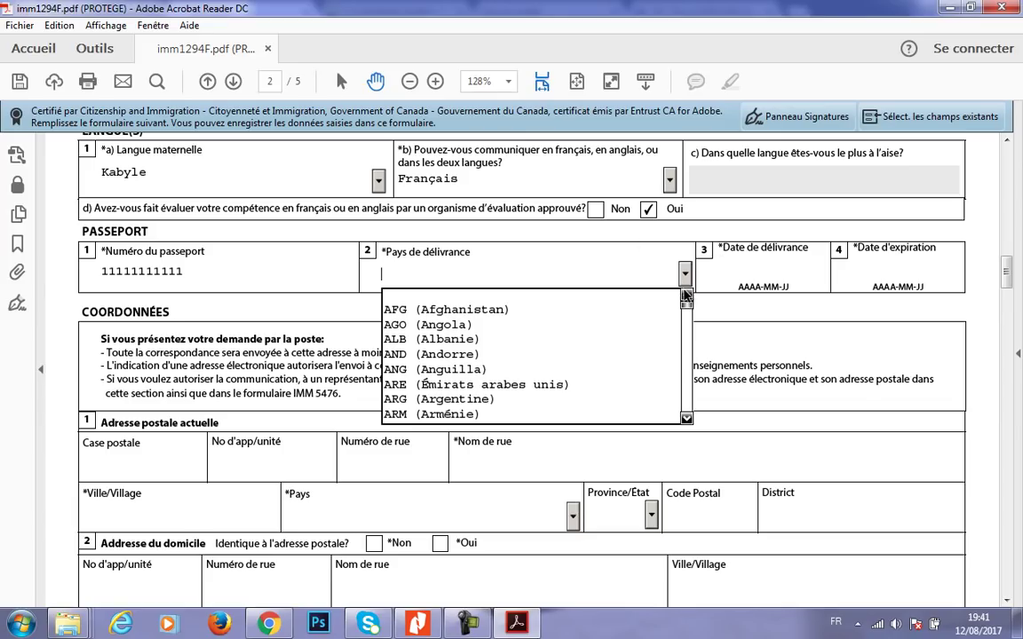
pyautogui.moveTo(688, 311); pyautogui.dragTo(688, 335)
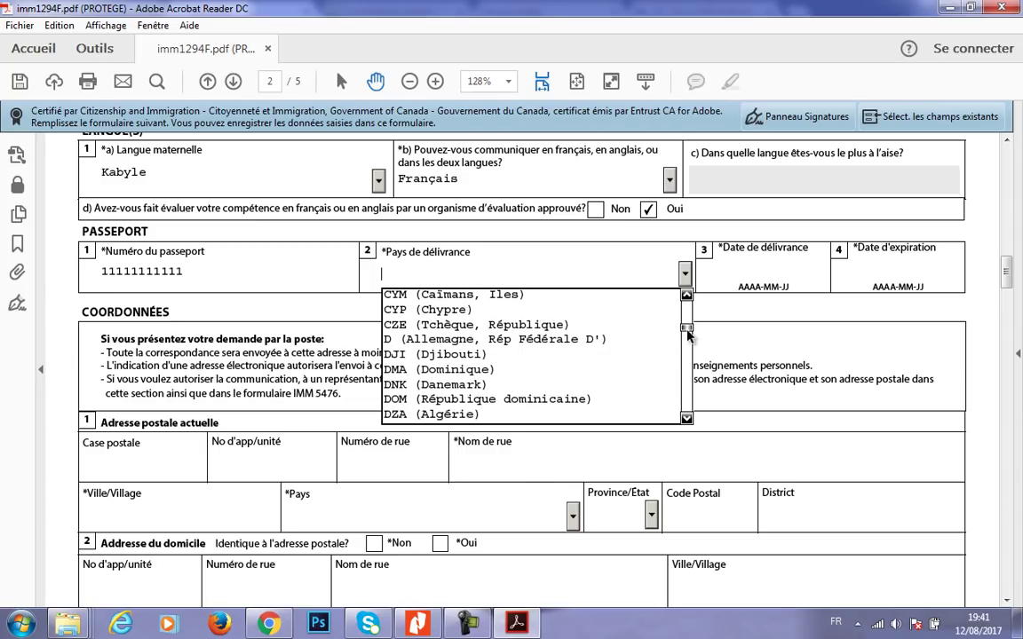
pyautogui.press('Escape')
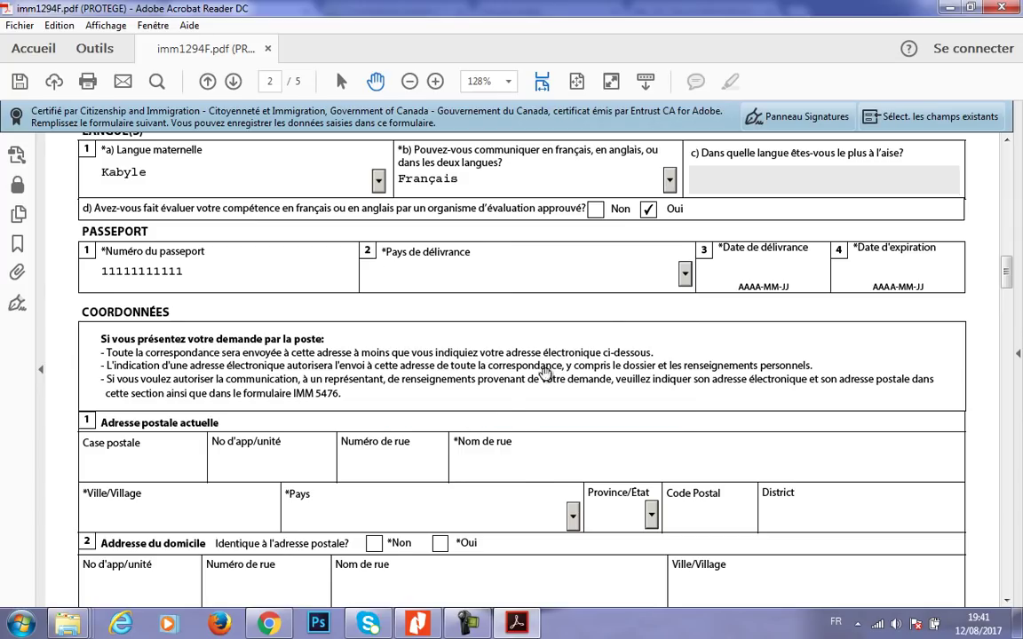
pyautogui.click(618, 257)
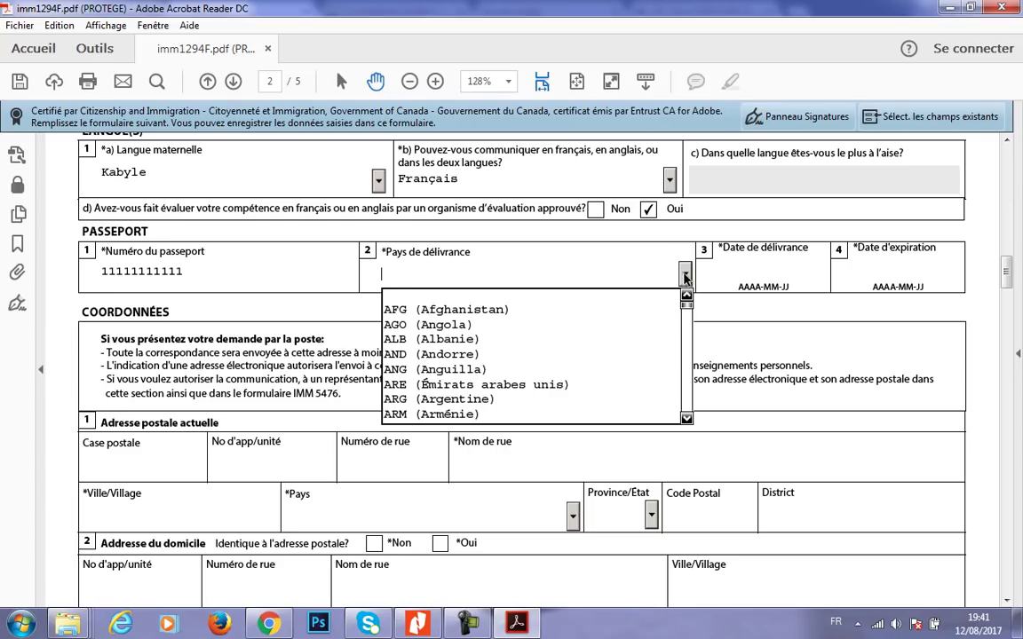
pyautogui.moveTo(684, 310); pyautogui.dragTo(685, 331)
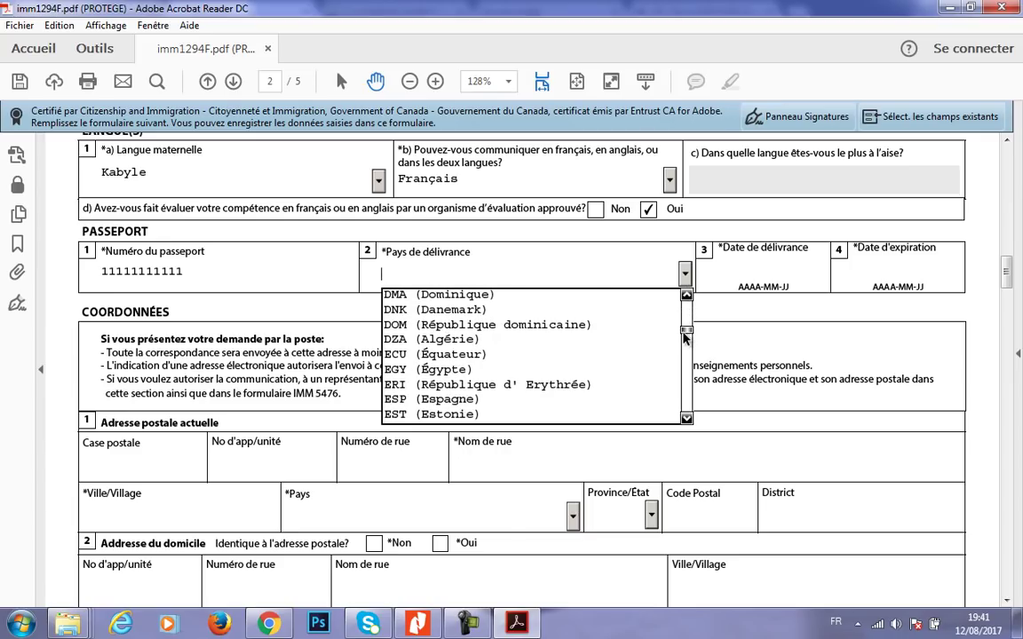
pyautogui.click(437, 339)
# - Enter passport issue date 2015-07-02 and expiry date 2025-07-01
pyautogui.click(736, 271)
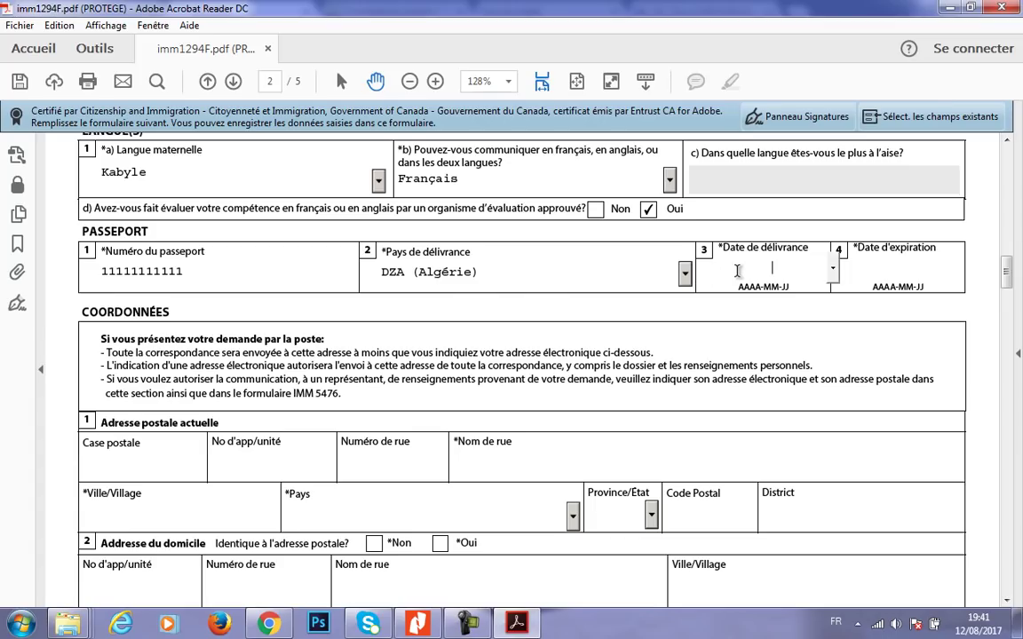
pyautogui.write('2015-07-02')
pyautogui.press('Tab')
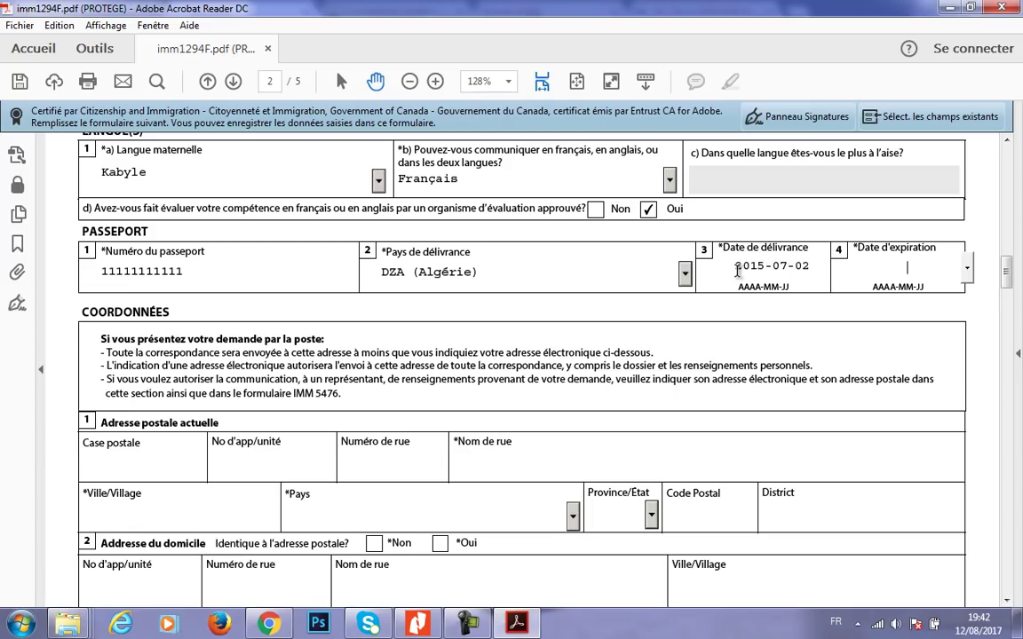
pyautogui.write('2025-')
pyautogui.write('0')
pyautogui.write('7-01')
pyautogui.click(746, 310)
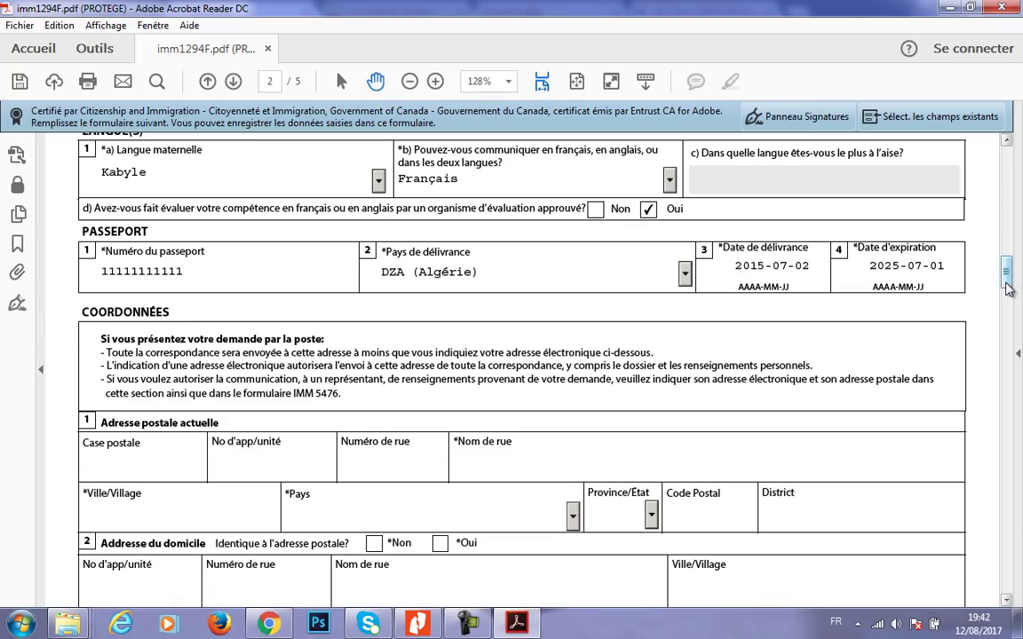
pyautogui.scroll(-3, 1008, 288)
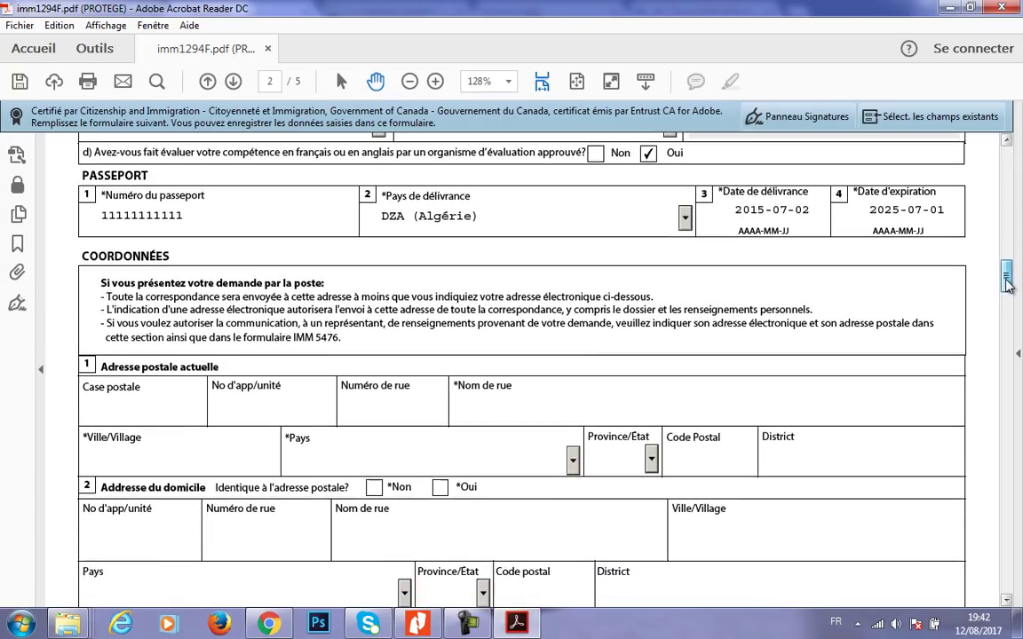
# - Type the street name of the current postal address and move to the town field
pyautogui.scroll(-2, 1007, 289)
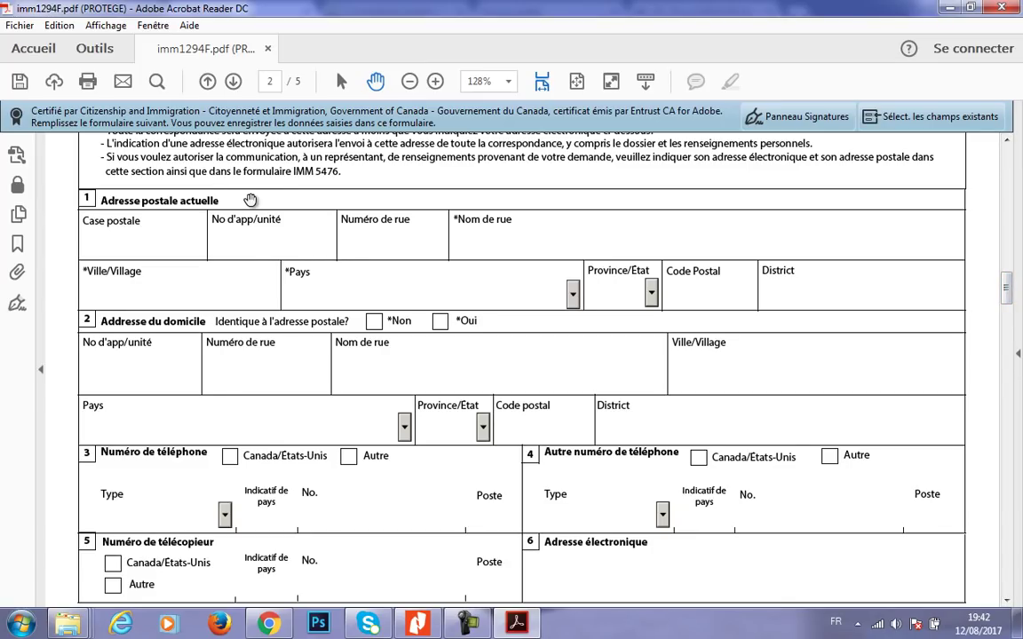
pyautogui.click(141, 286)
pyautogui.click(147, 237)
pyautogui.click(200, 291)
pyautogui.write('Quartier Sonatrach')
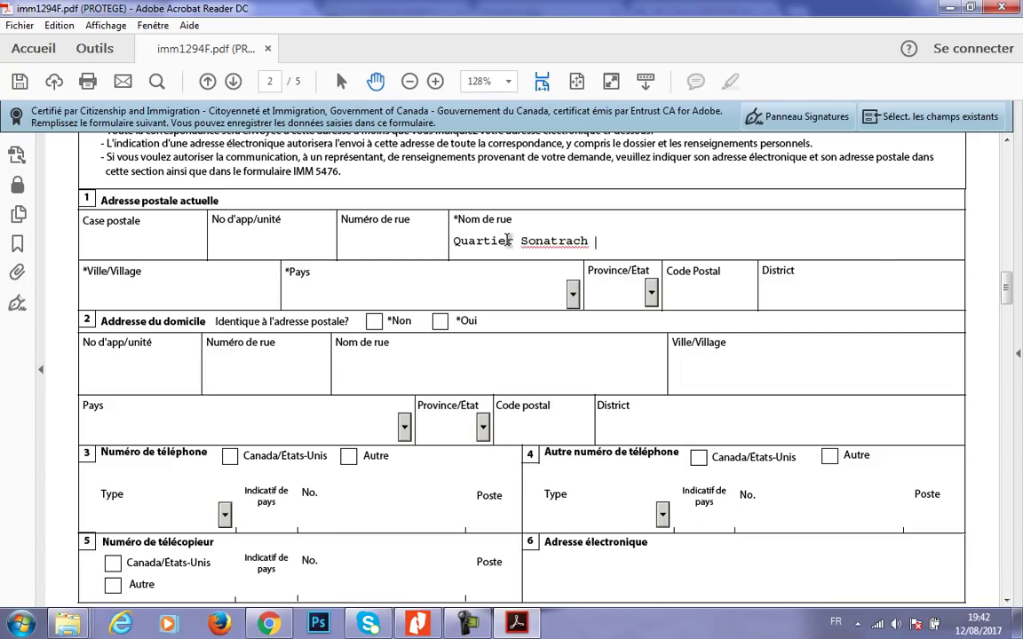
pyautogui.click(260, 296)
# - Set the address country to Algérie and enter the postal code
pyautogui.click(573, 293)
pyautogui.click(479, 392)
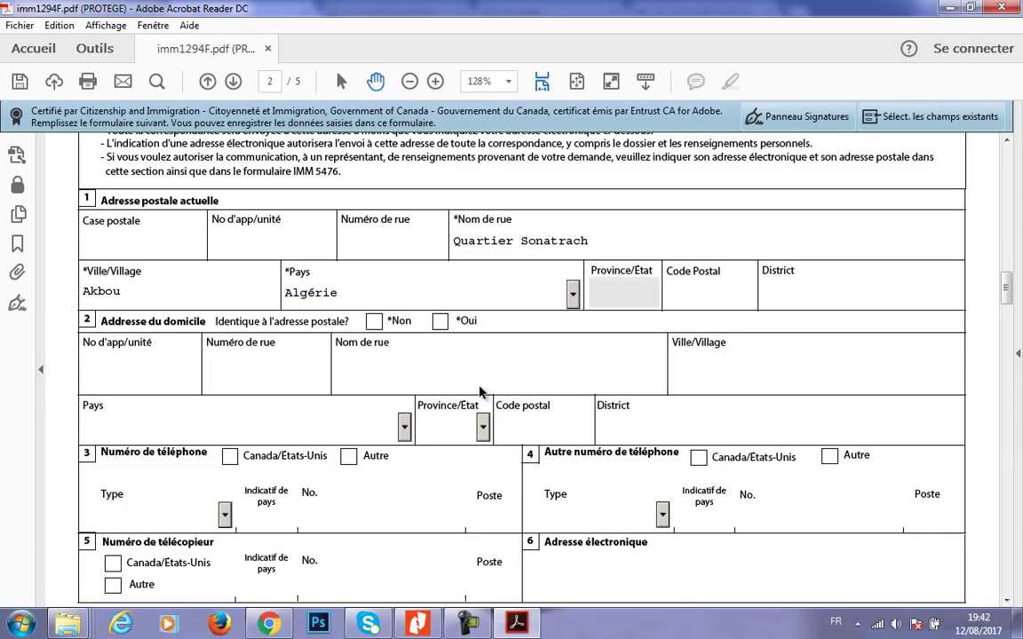
pyautogui.click(685, 302)
pyautogui.write('06001')
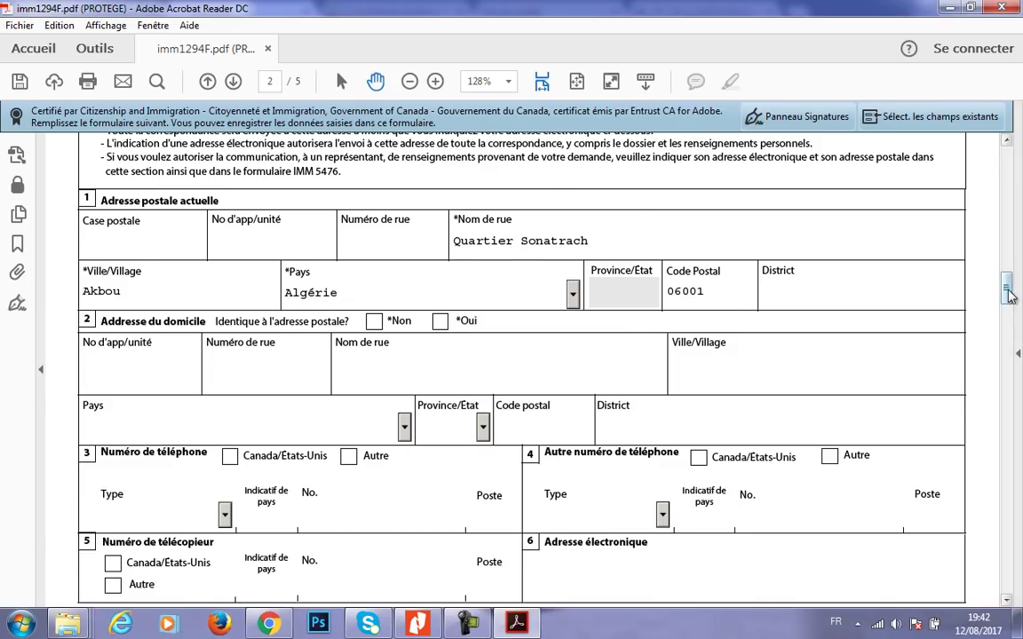
pyautogui.scroll(-3, 1003, 302)
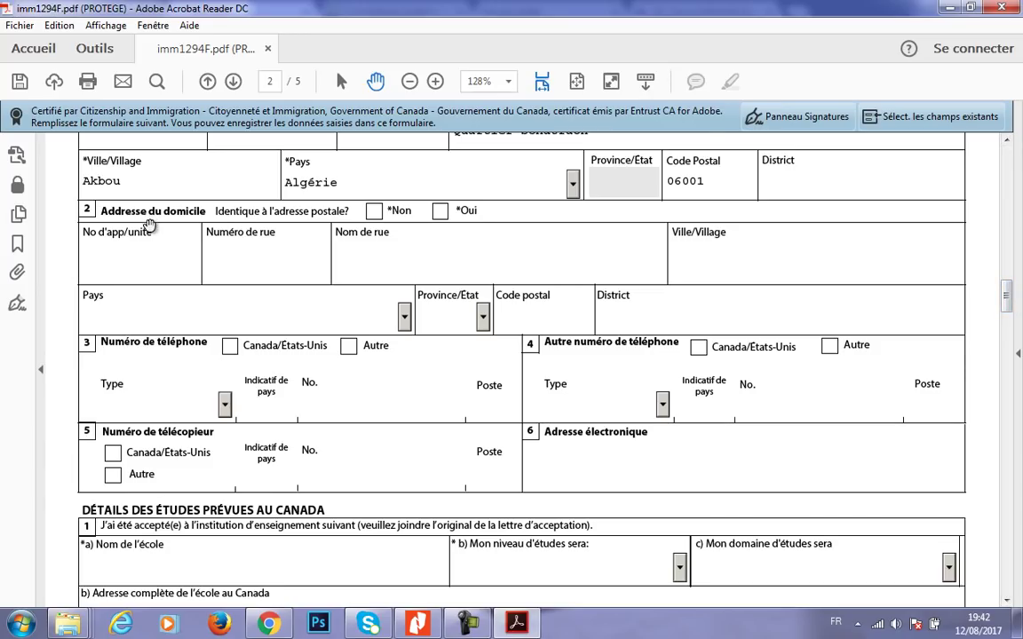
# - Confirm the home address matches the postal address and set a Cellulaire phone outside Canada/US
pyautogui.click(440, 211)
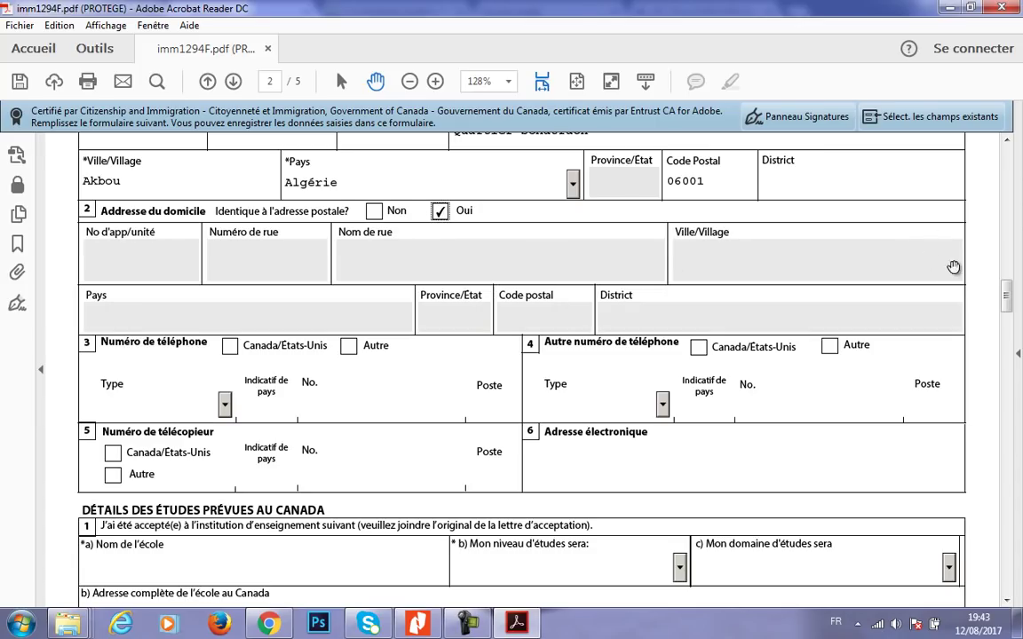
pyautogui.moveTo(1005, 300); pyautogui.dragTo(1005, 310)
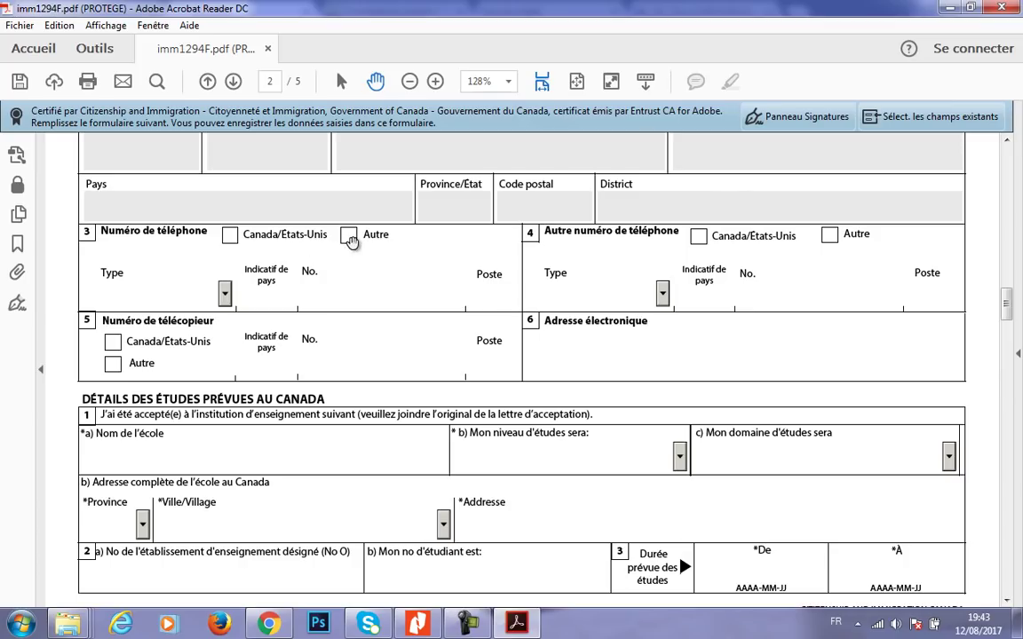
pyautogui.click(349, 236)
pyautogui.click(224, 293)
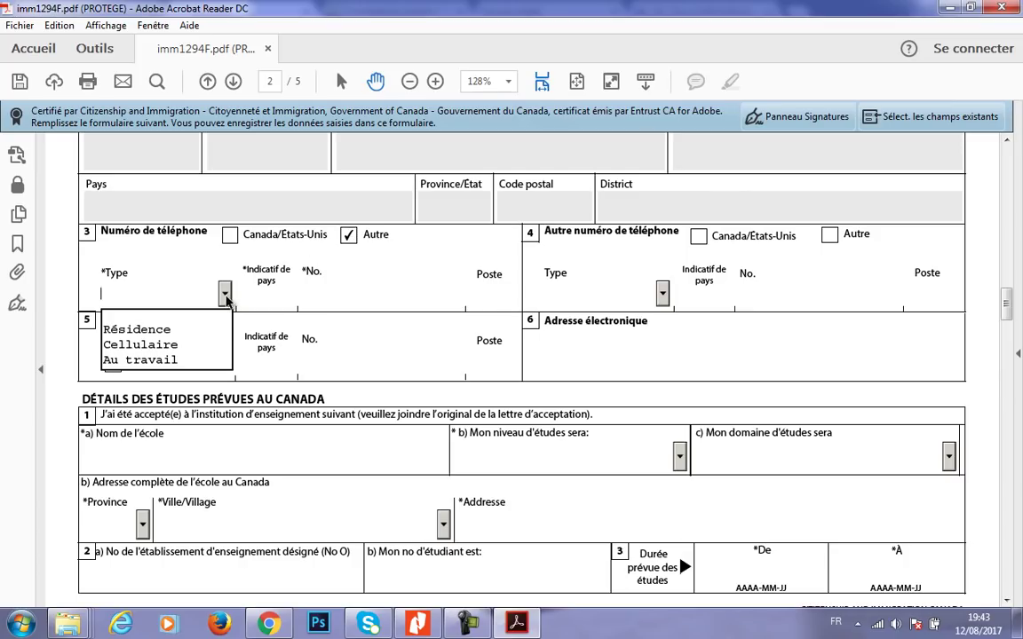
pyautogui.click(140, 344)
# - Enter the mobile phone number and begin typing the applicant's e-mail address
pyautogui.click(285, 298)
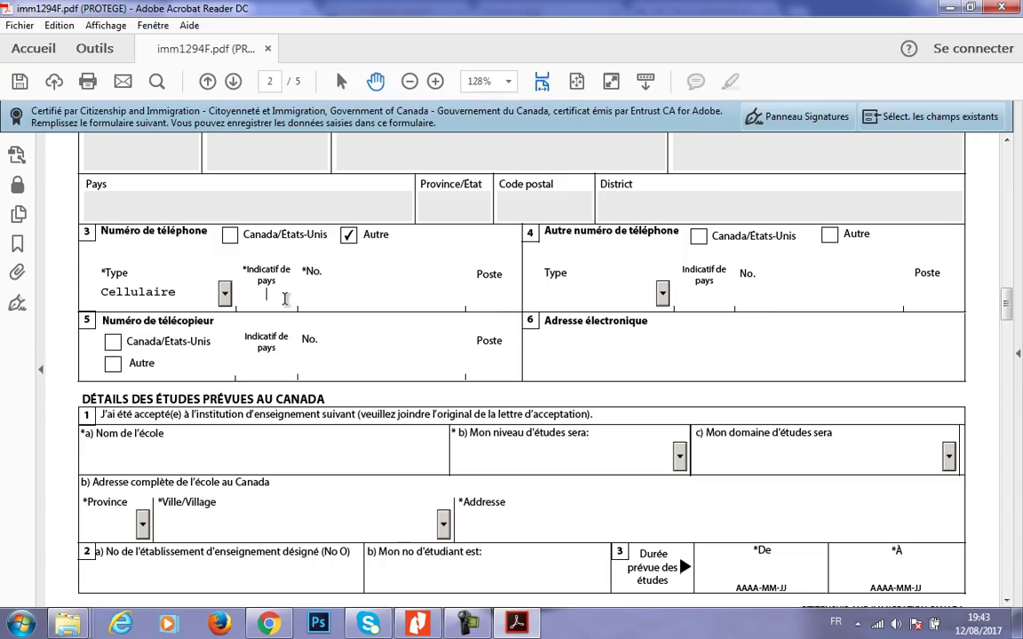
pyautogui.write('213')
pyautogui.write('777777777')
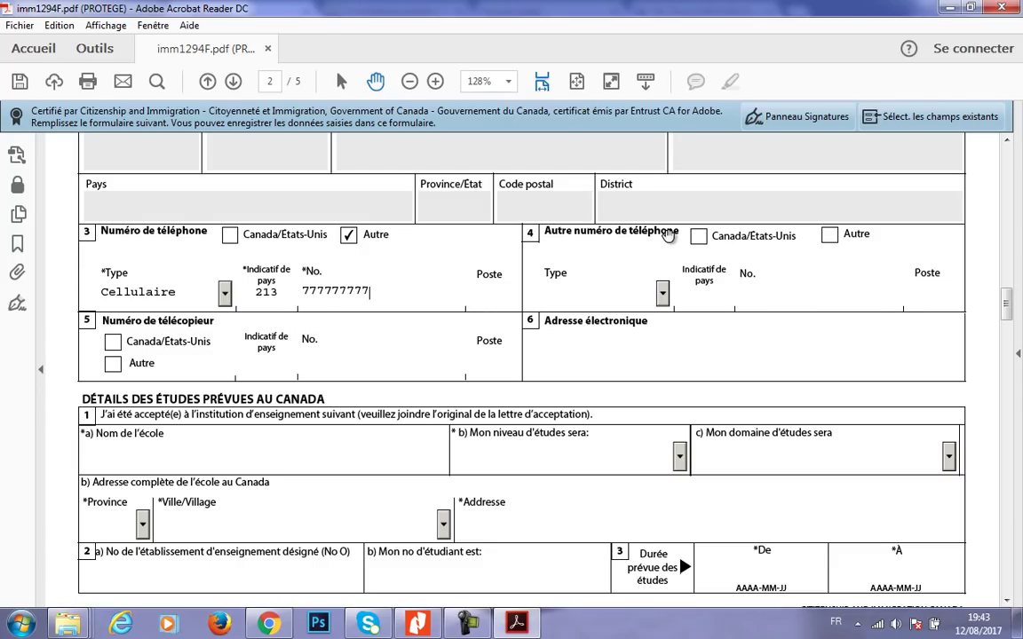
pyautogui.click(609, 363)
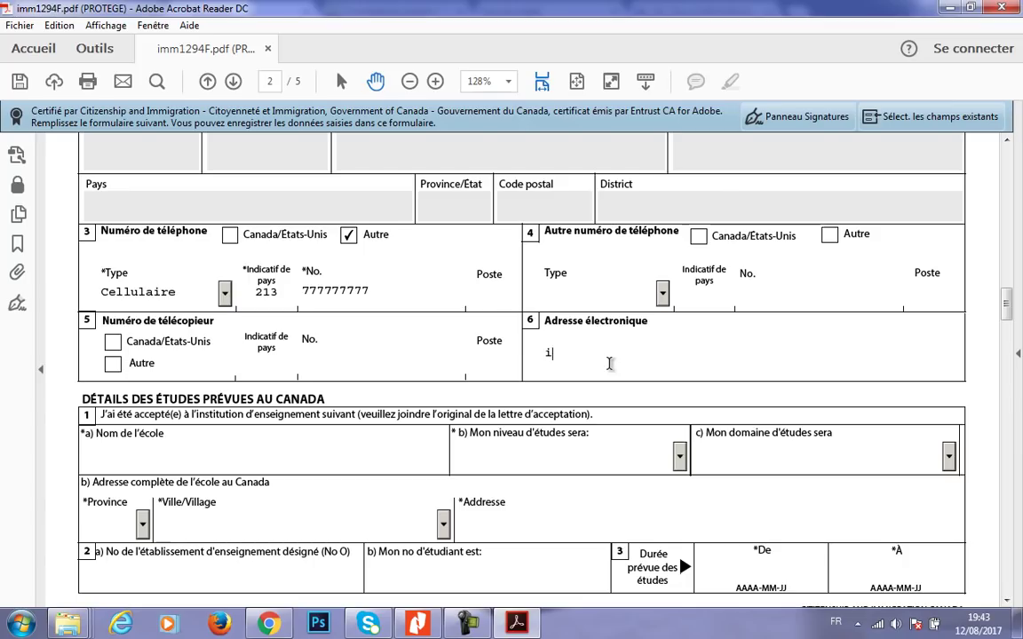
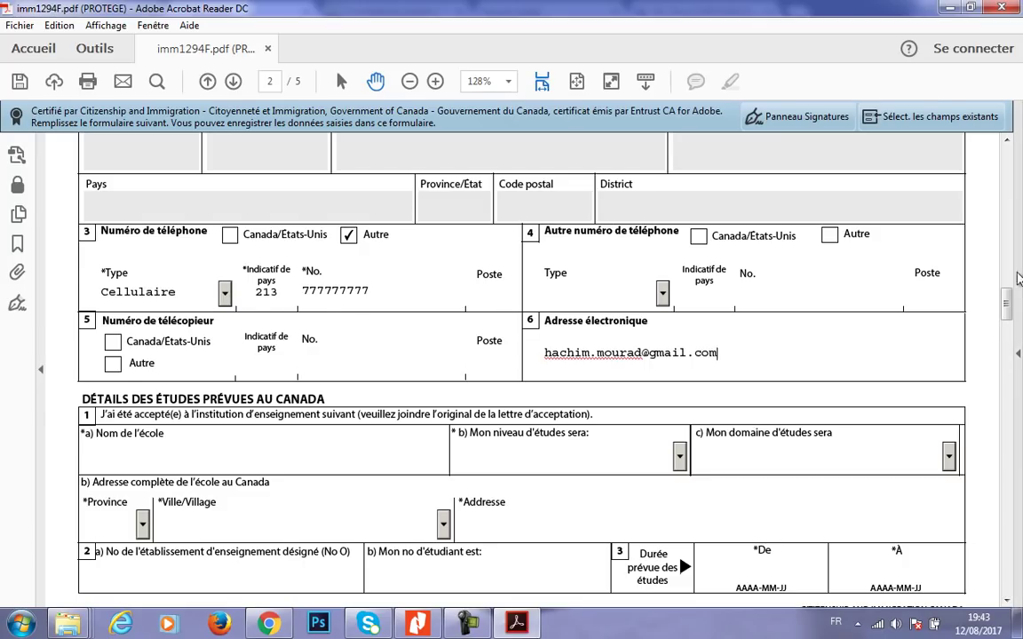
# - Check the admission letter, then enter the school name 'université de Québec à trois rivières'
pyautogui.moveTo(1007, 299); pyautogui.dragTo(1008, 311)
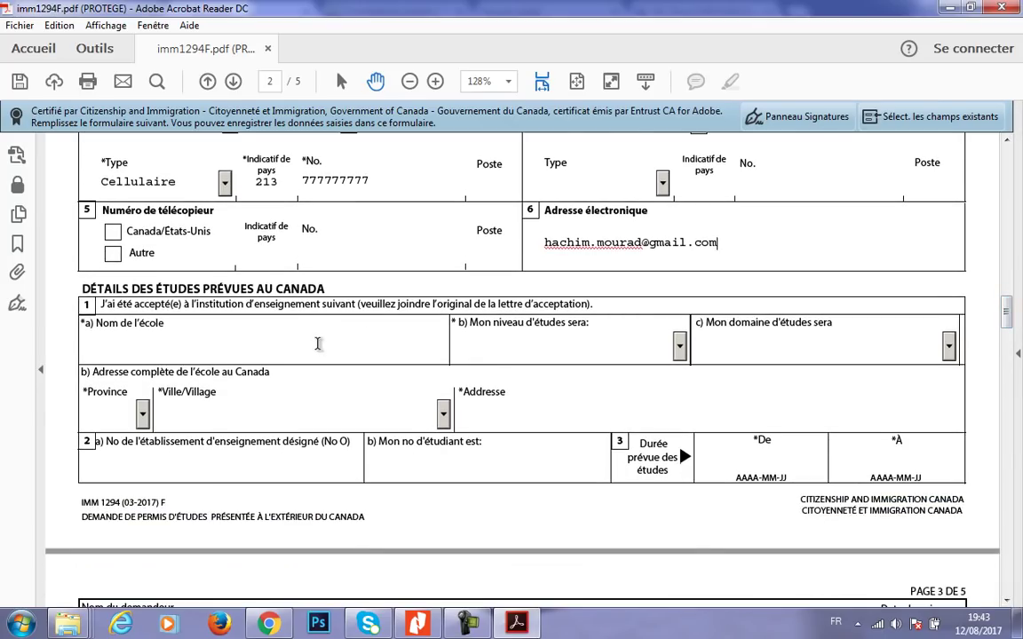
pyautogui.click(419, 625)
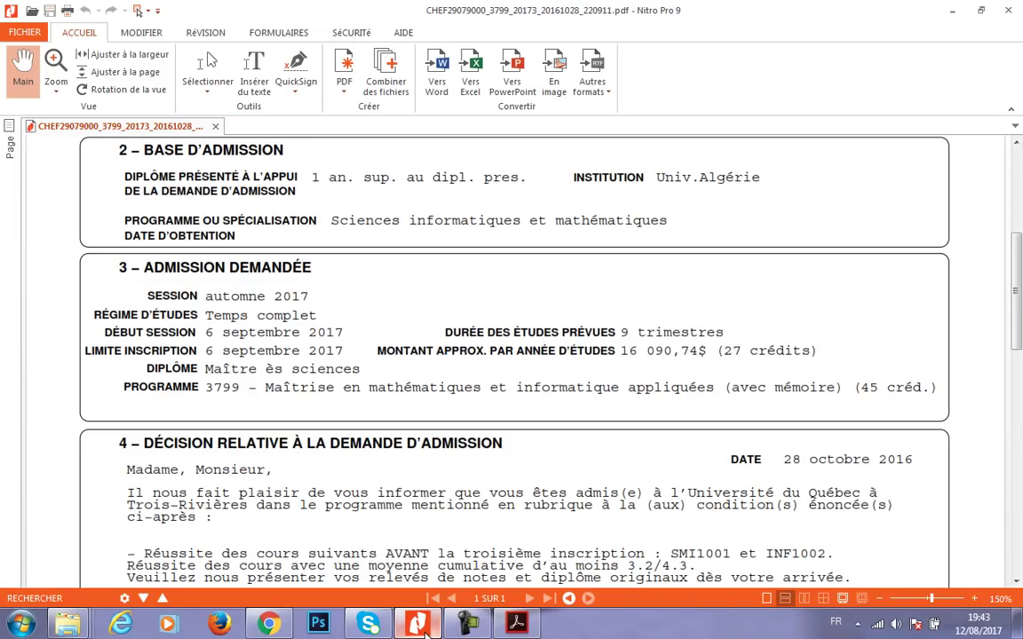
pyautogui.hotkey('alt', 'Tab')
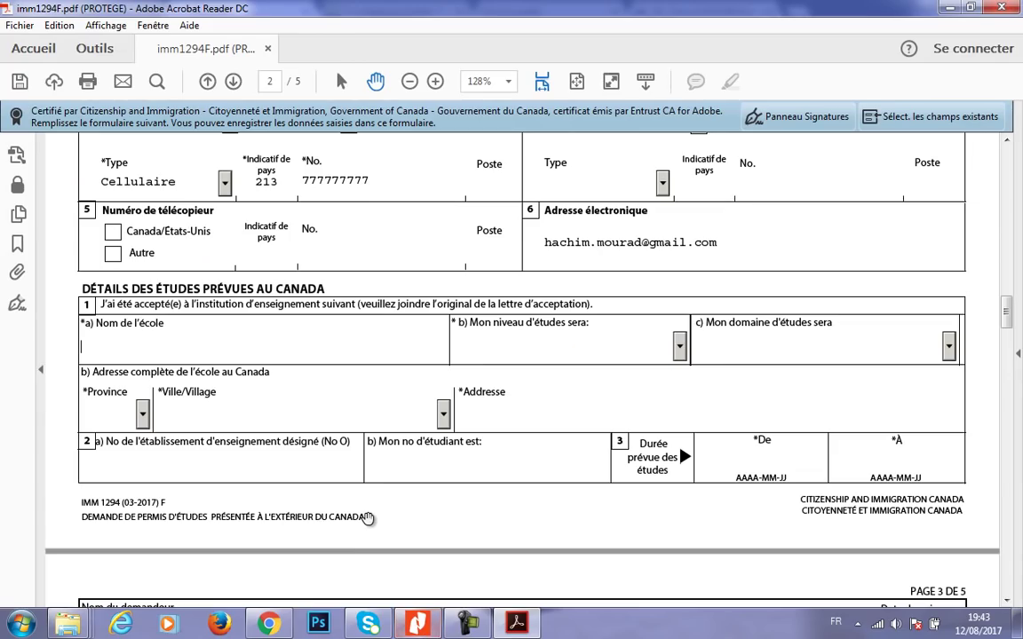
pyautogui.write('université de Qué')
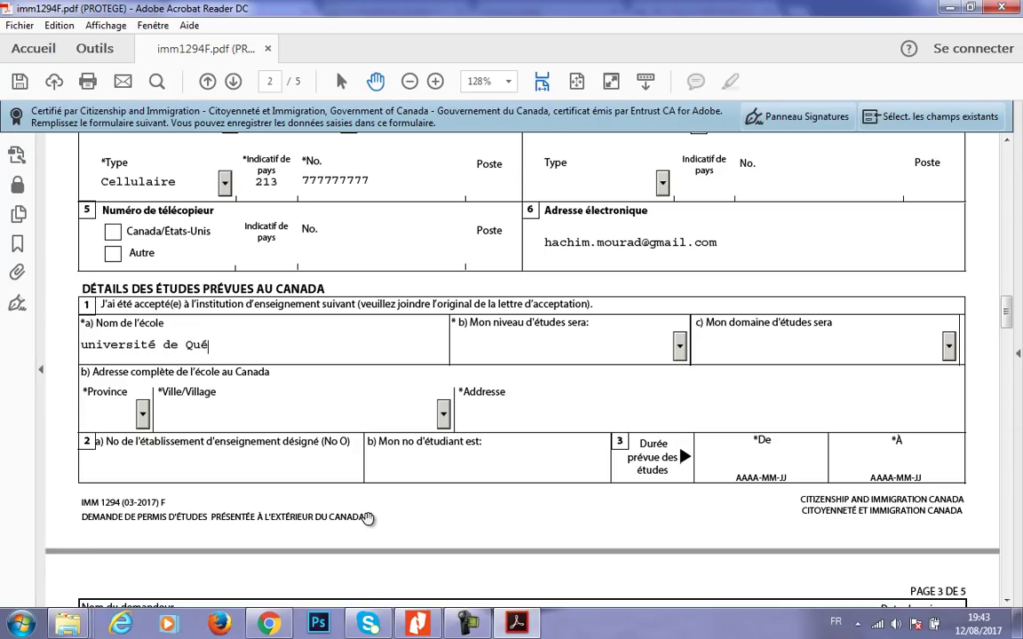
pyautogui.write('bec à trois rivières')
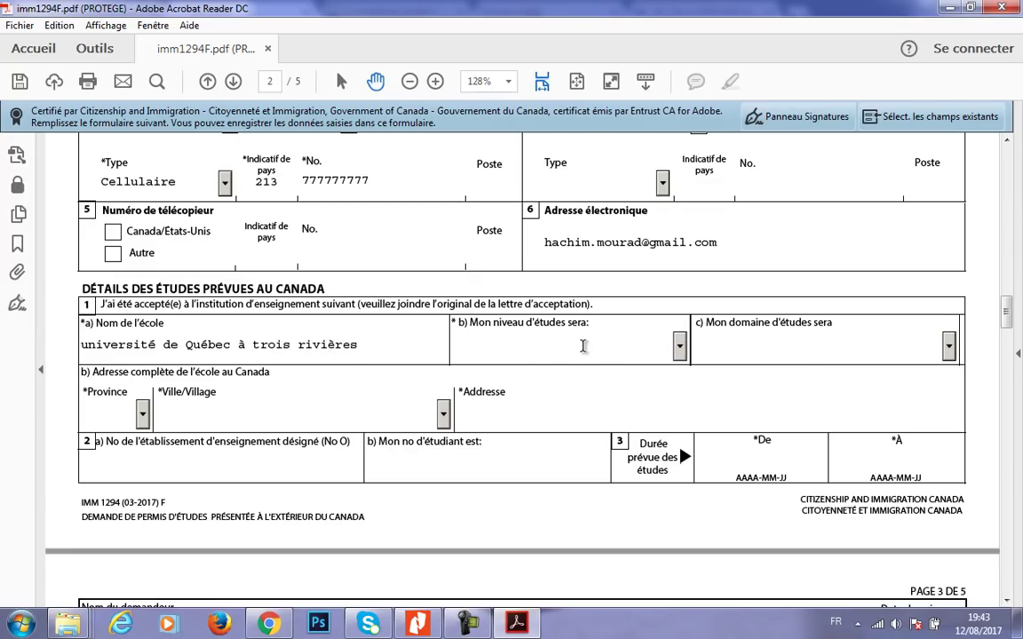
# - Choose Université - Maîtrise as study level and Informatique/Tech de l'inform. as field of study
pyautogui.click(609, 341)
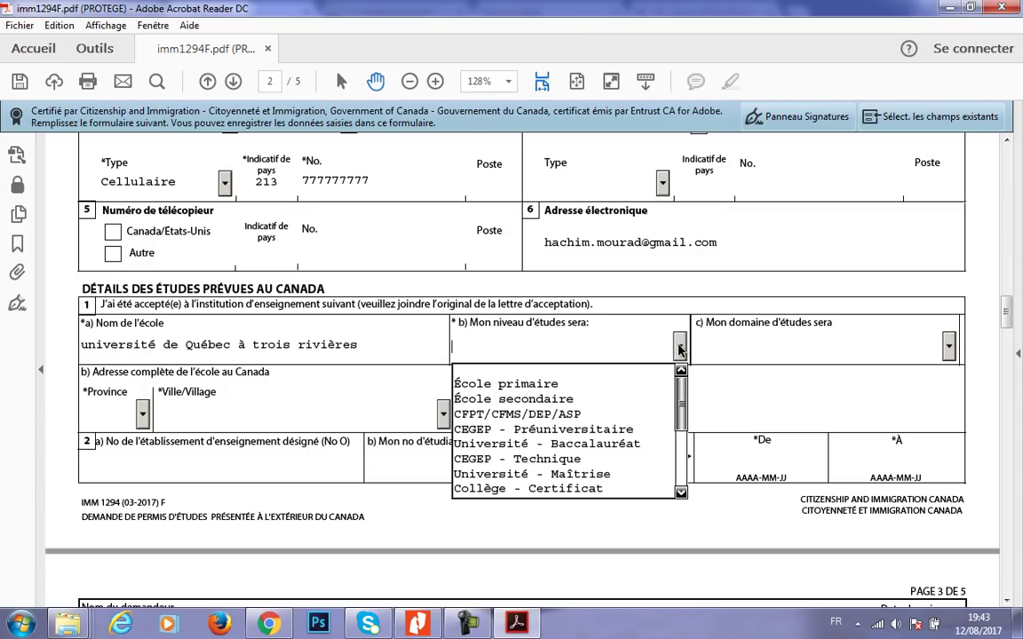
pyautogui.click(602, 473)
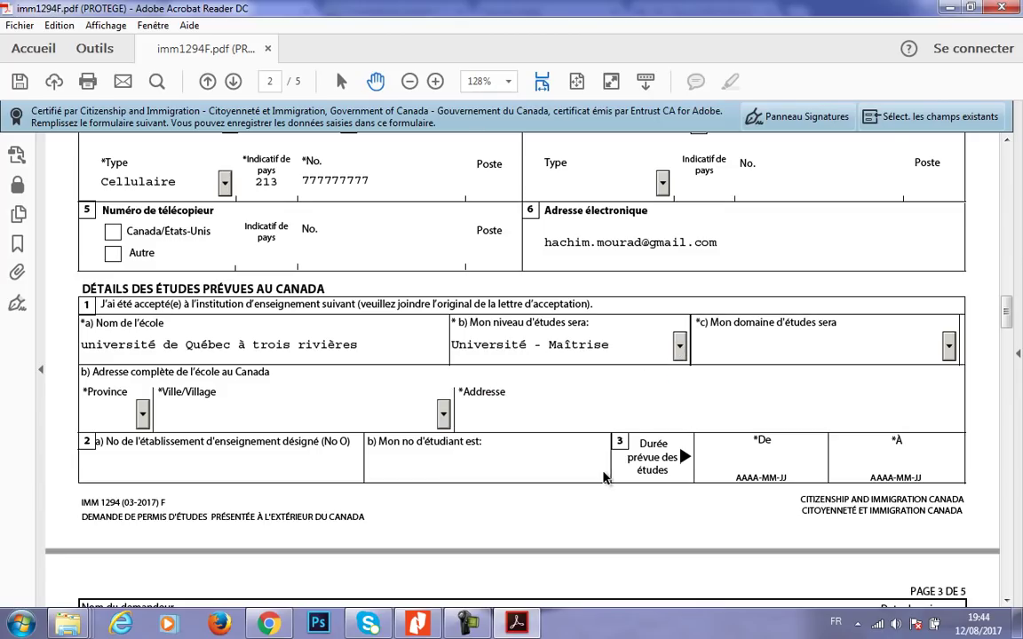
pyautogui.click(680, 346)
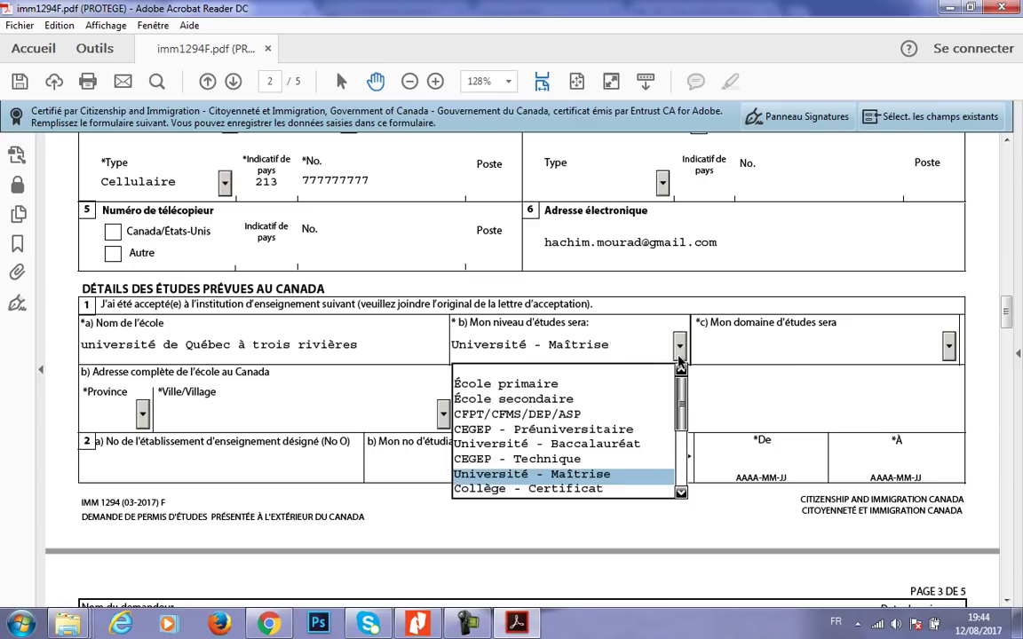
pyautogui.click(679, 355)
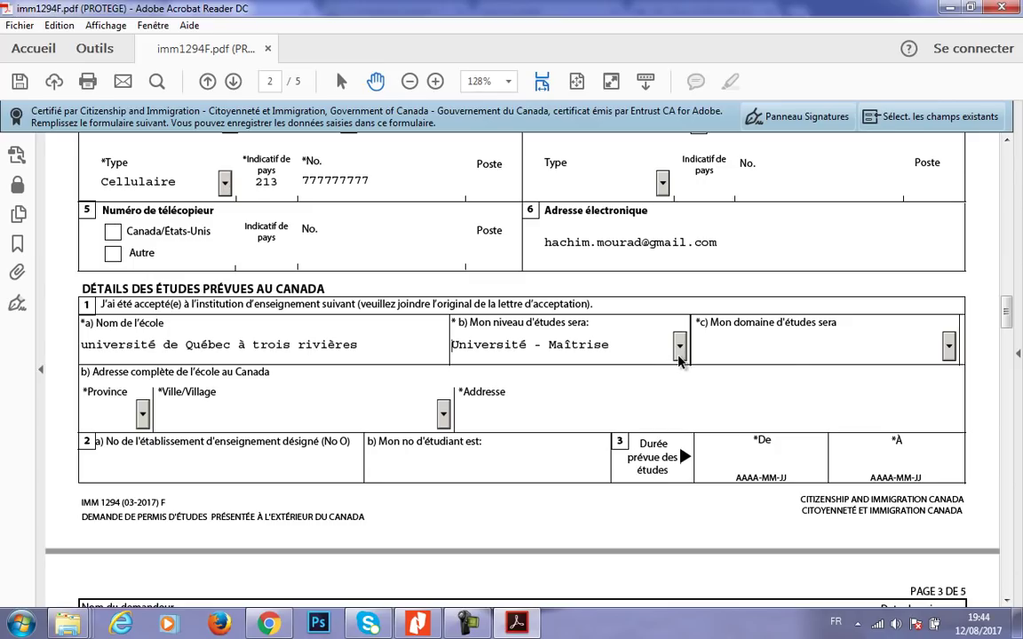
pyautogui.click(948, 346)
pyautogui.scroll(-1, 954, 424)
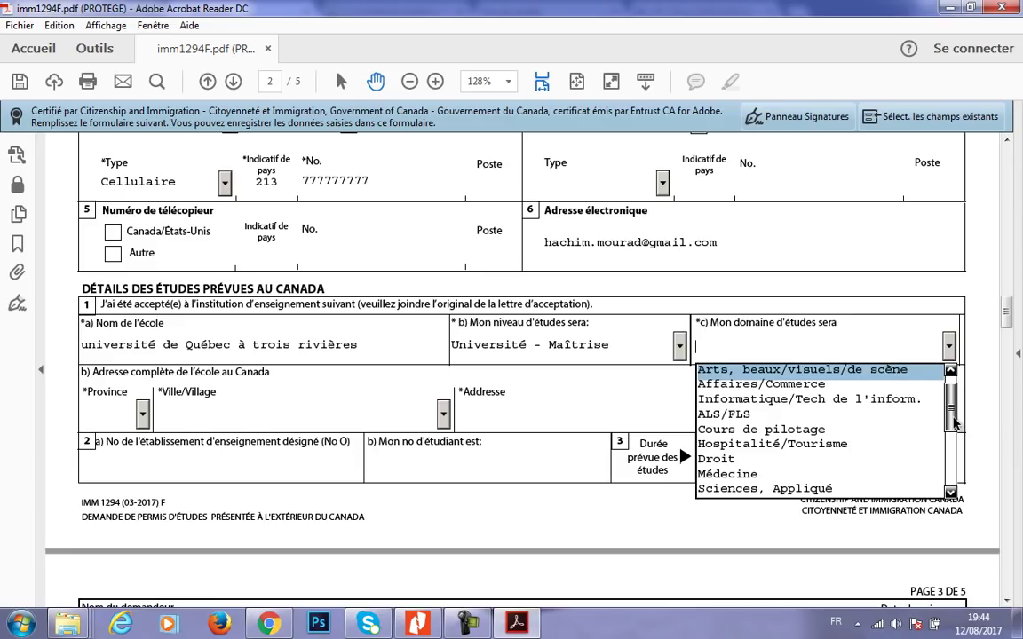
pyautogui.scroll(-1, 955, 425)
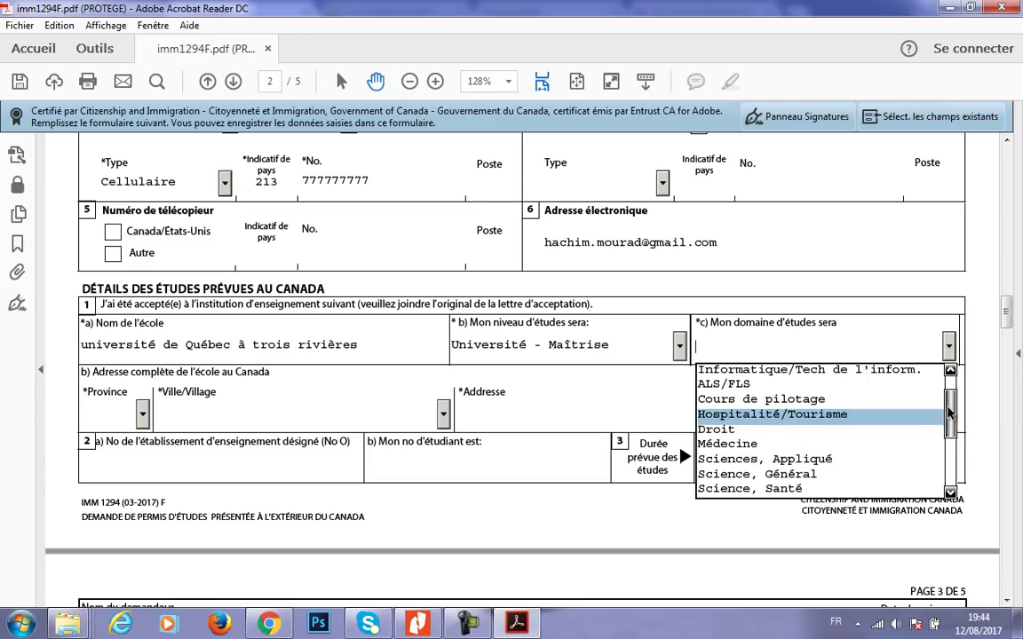
pyautogui.scroll(2, 949, 414)
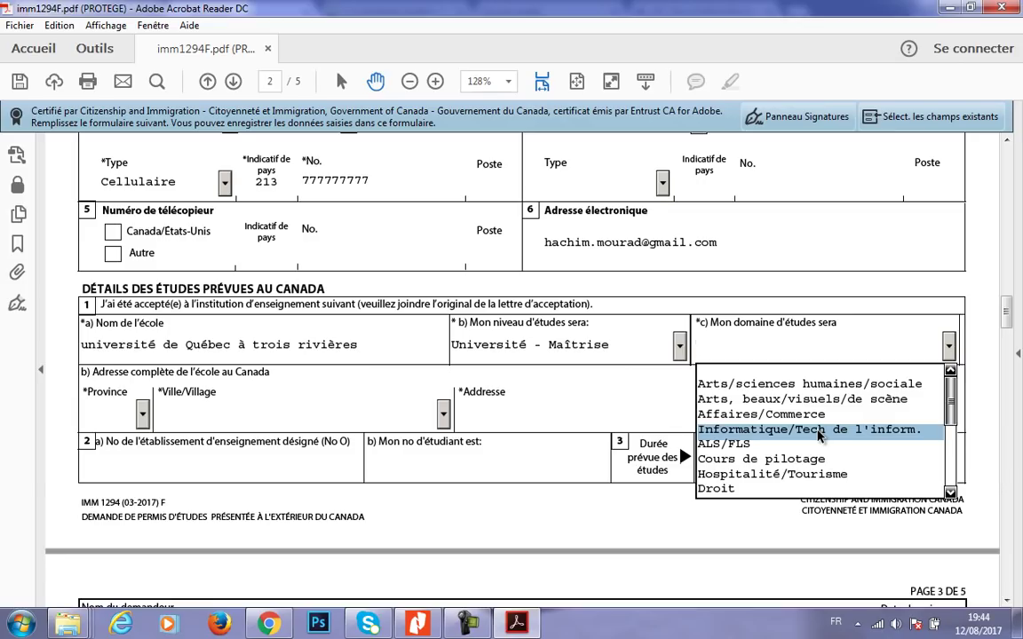
pyautogui.click(818, 431)
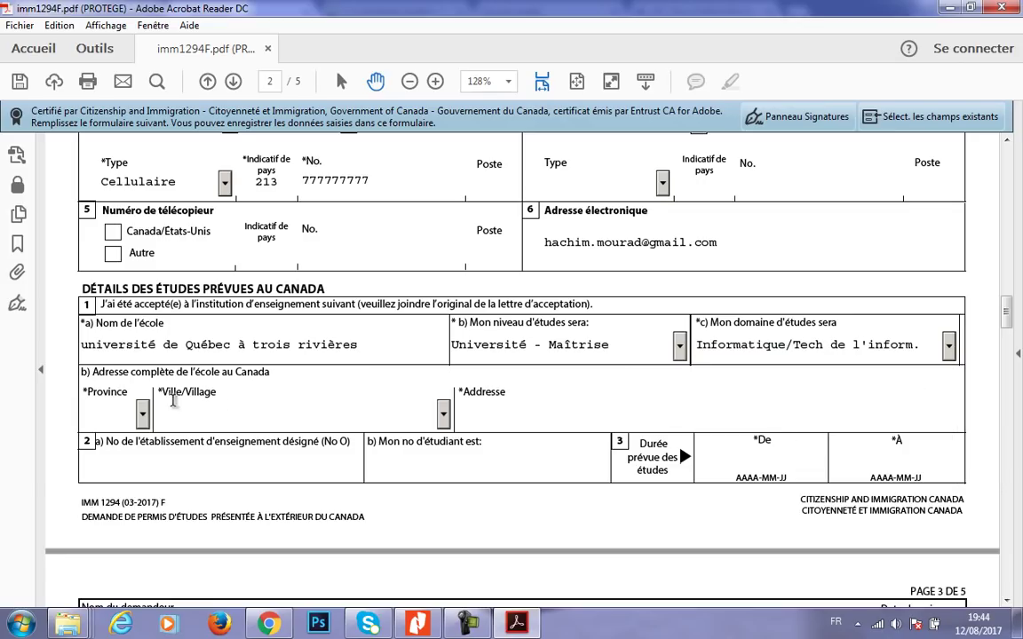
# - Set the school's province to QC
pyautogui.click(143, 414)
pyautogui.scroll(-3, 144, 470)
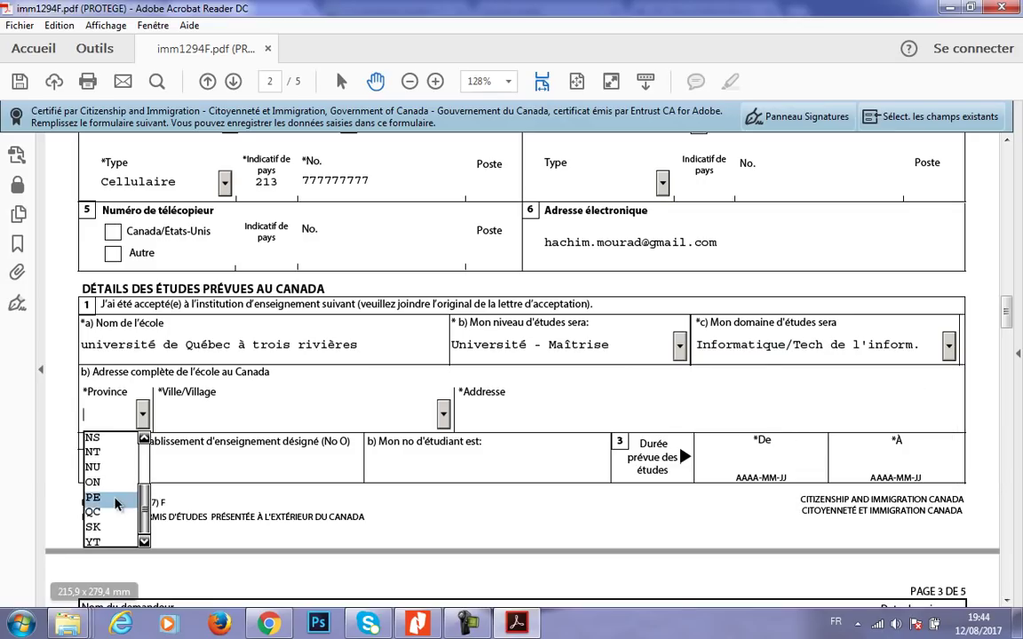
pyautogui.click(111, 515)
# - Pick Trois-Rivières from the Ville/Village list as the school's town
pyautogui.click(443, 413)
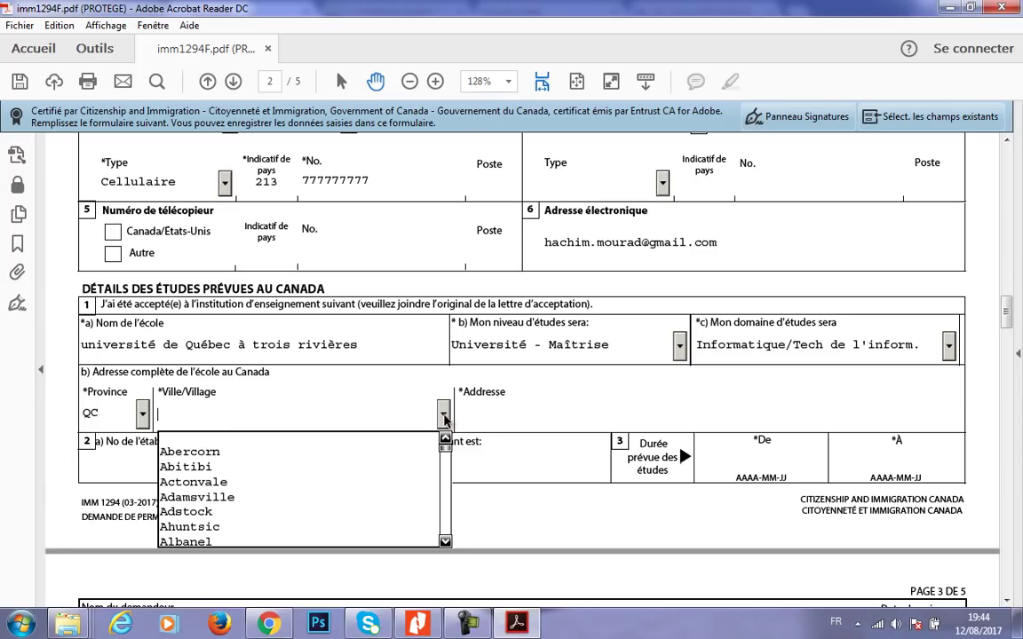
pyautogui.write('tr')
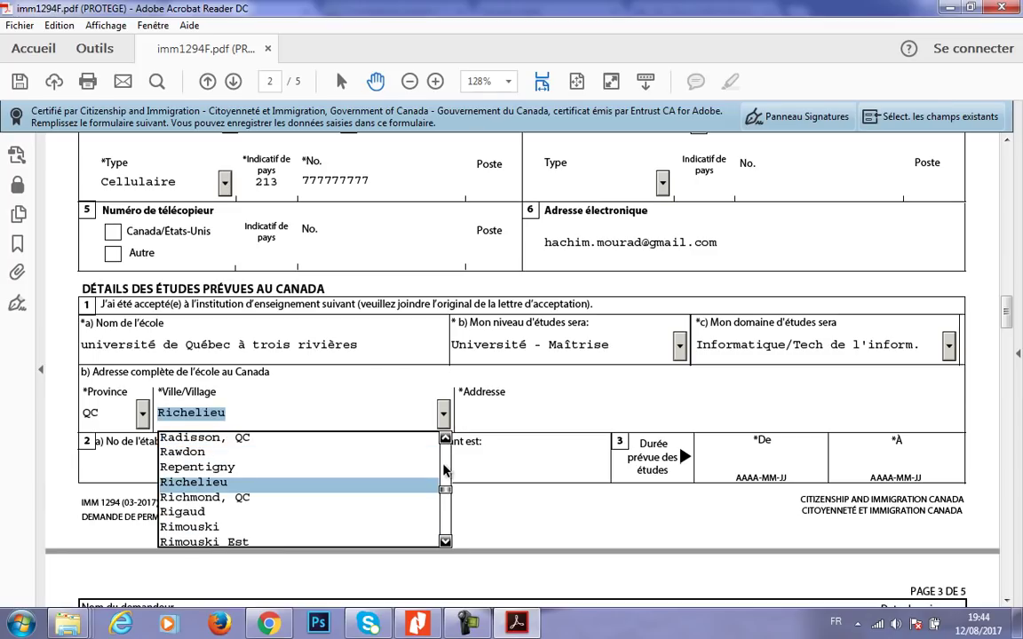
pyautogui.write('t')
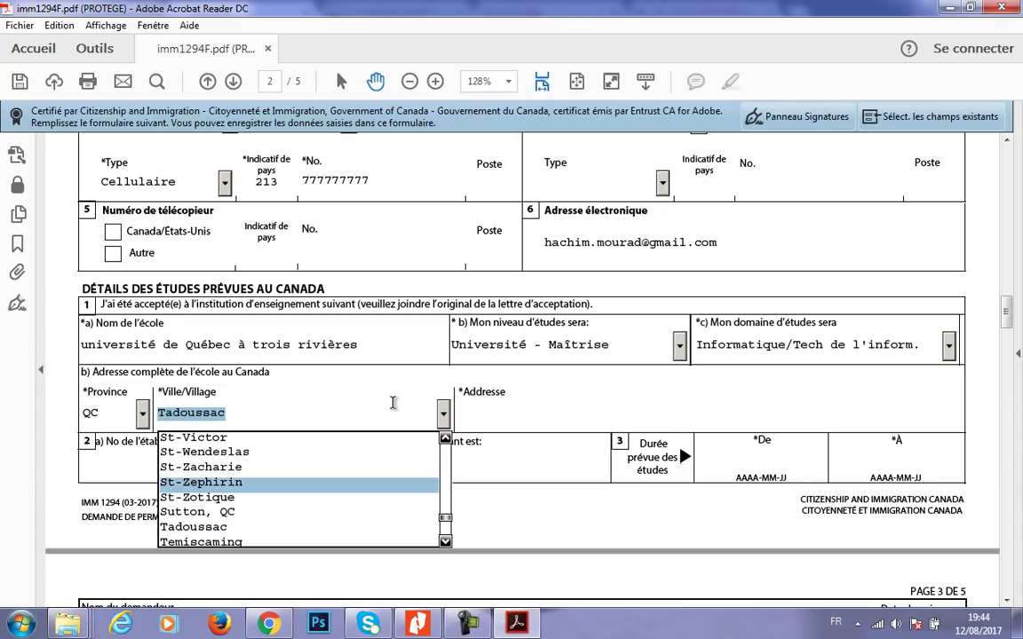
pyautogui.click(337, 413)
pyautogui.press('BackSpace')
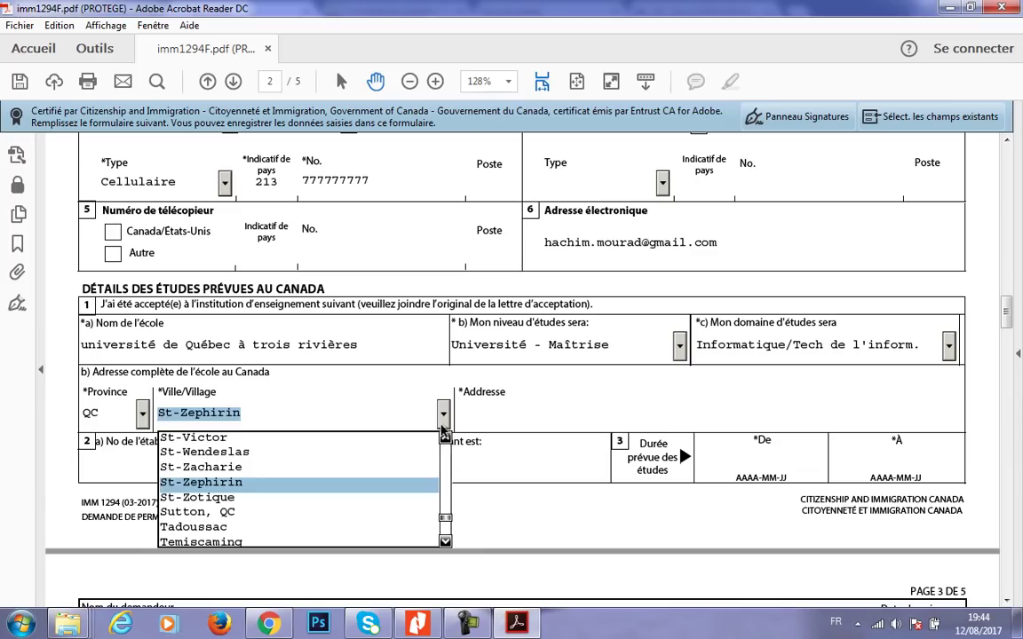
pyautogui.click(443, 423)
pyautogui.press('t')
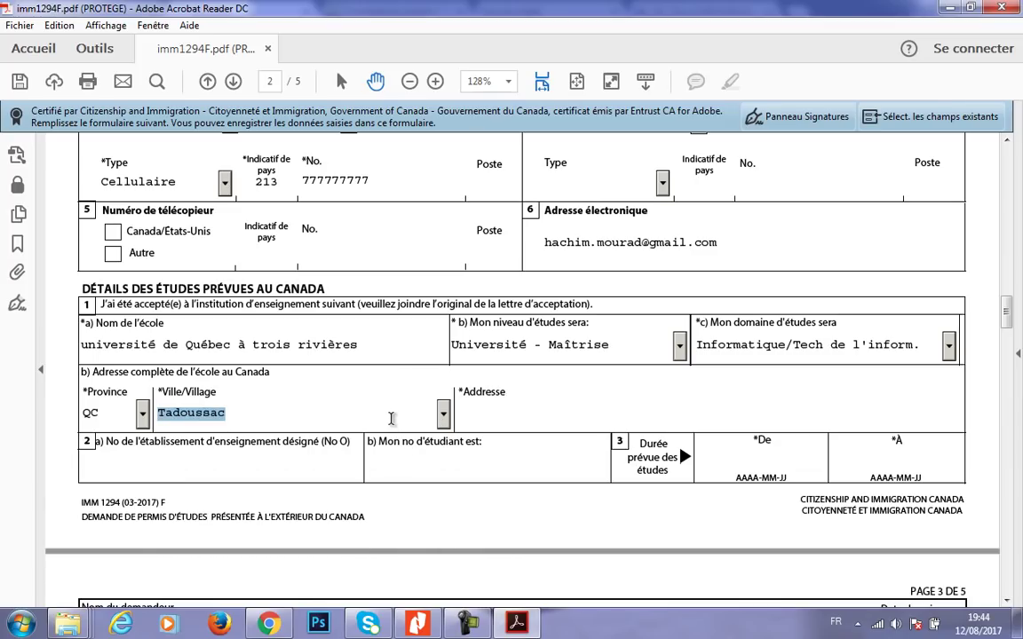
pyautogui.click(443, 413)
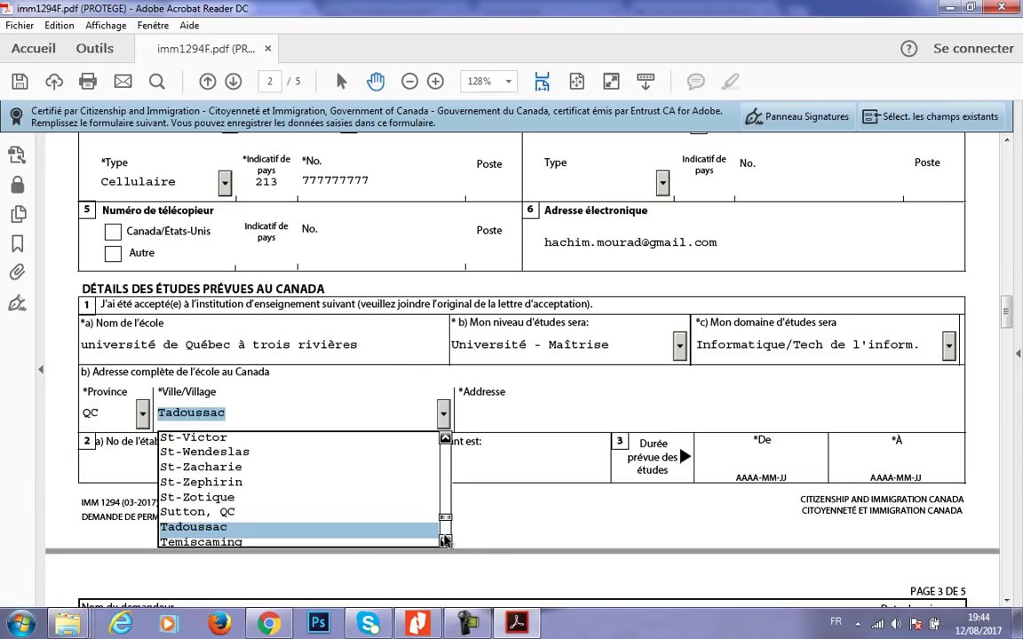
pyautogui.click(445, 543)
pyautogui.scroll(-3, 445, 543)
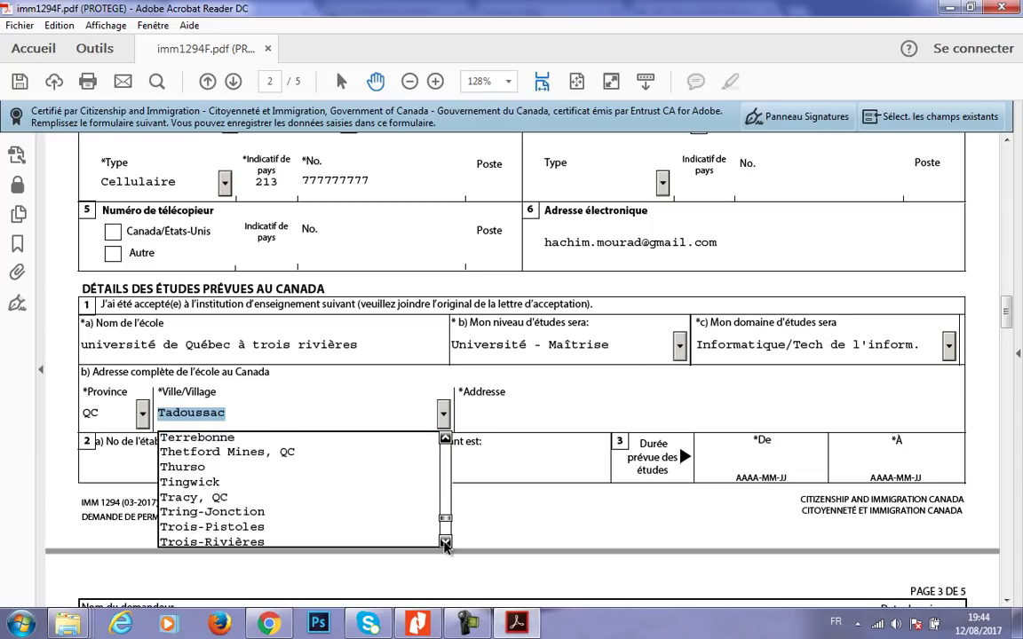
pyautogui.click(343, 529)
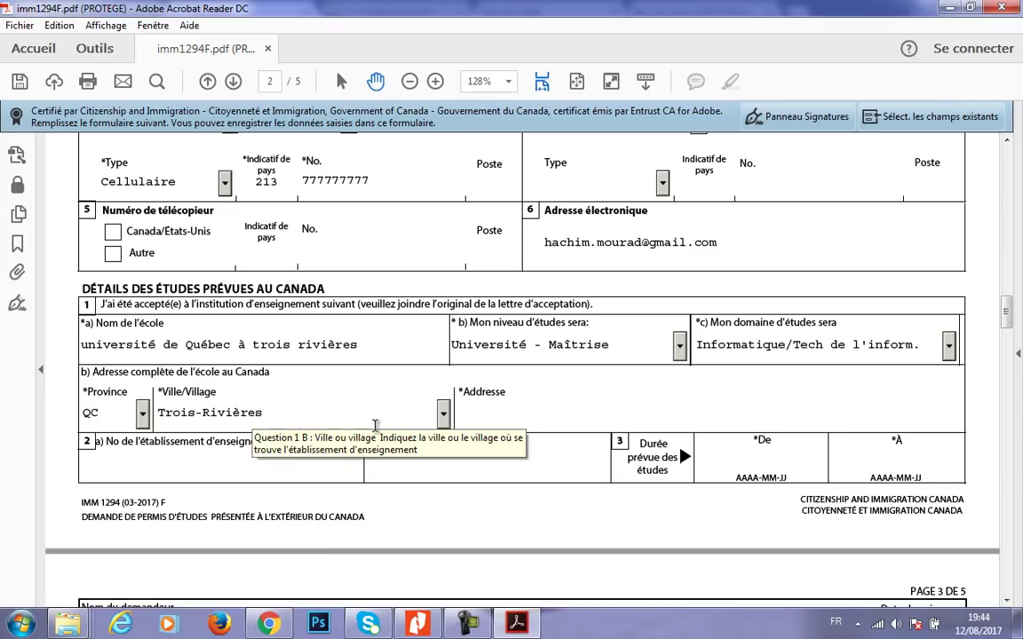
# - Paste '3351, boul. des Forges C.P. 500, Trois-Rivières (Québec)' from the UQTR contact page into Addresse
pyautogui.click(499, 412)
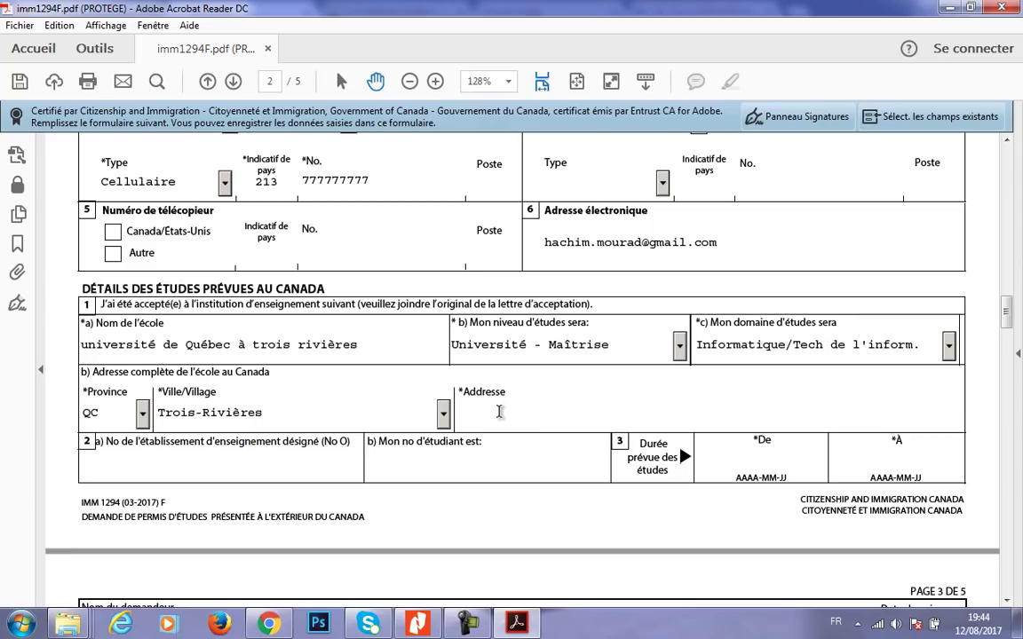
pyautogui.click(268, 623)
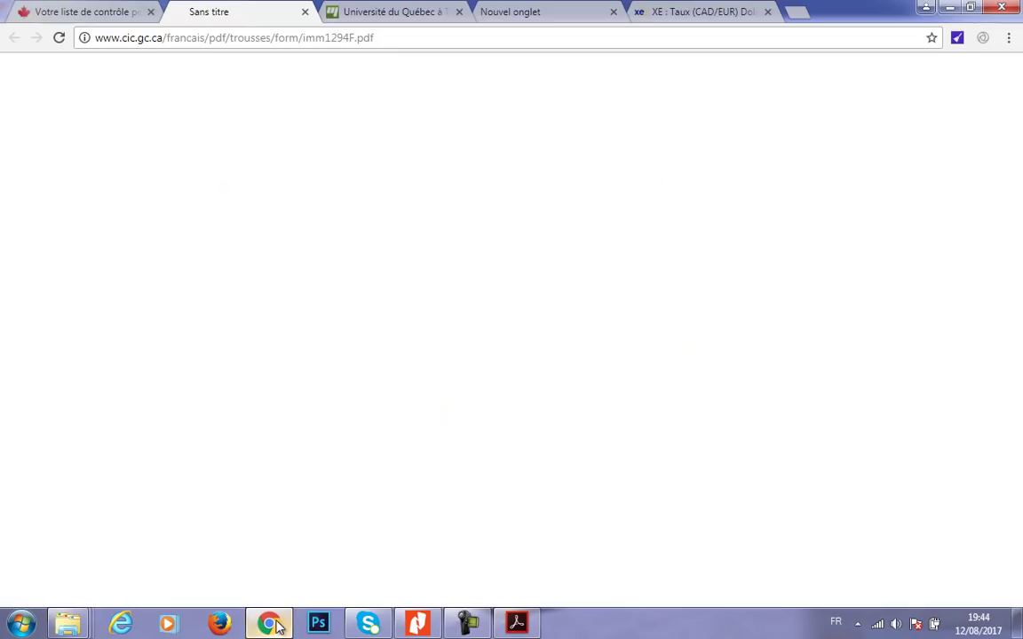
pyautogui.click(358, 7)
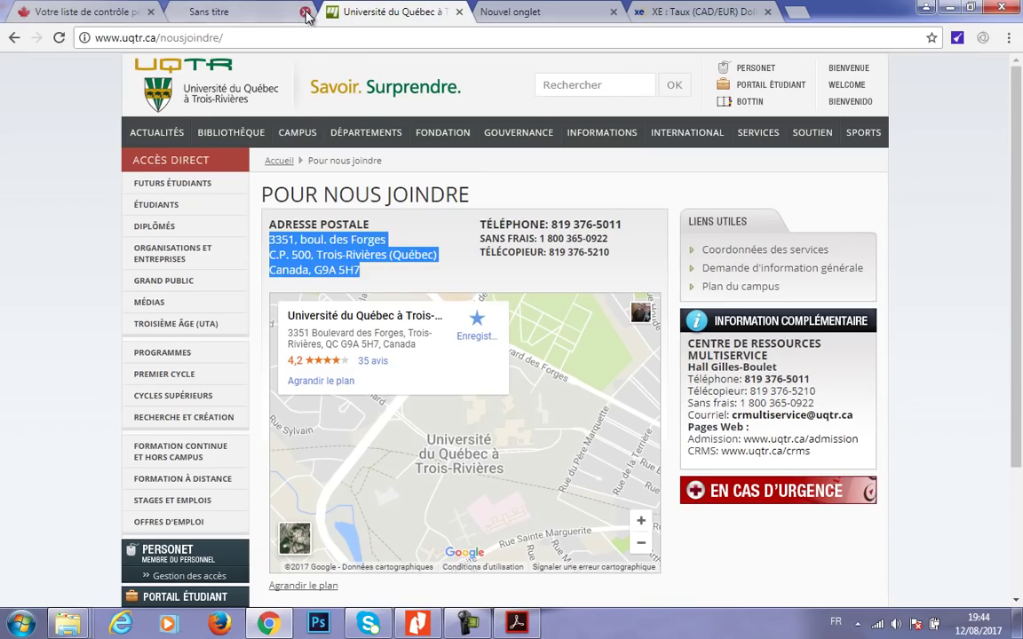
pyautogui.click(306, 13)
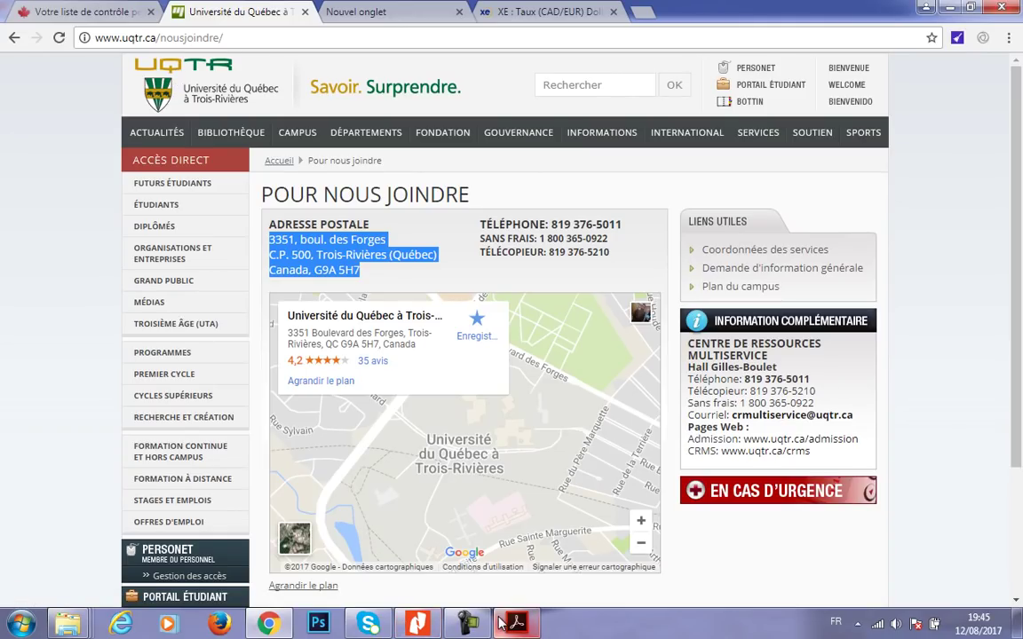
pyautogui.click(515, 528)
pyautogui.click(533, 413)
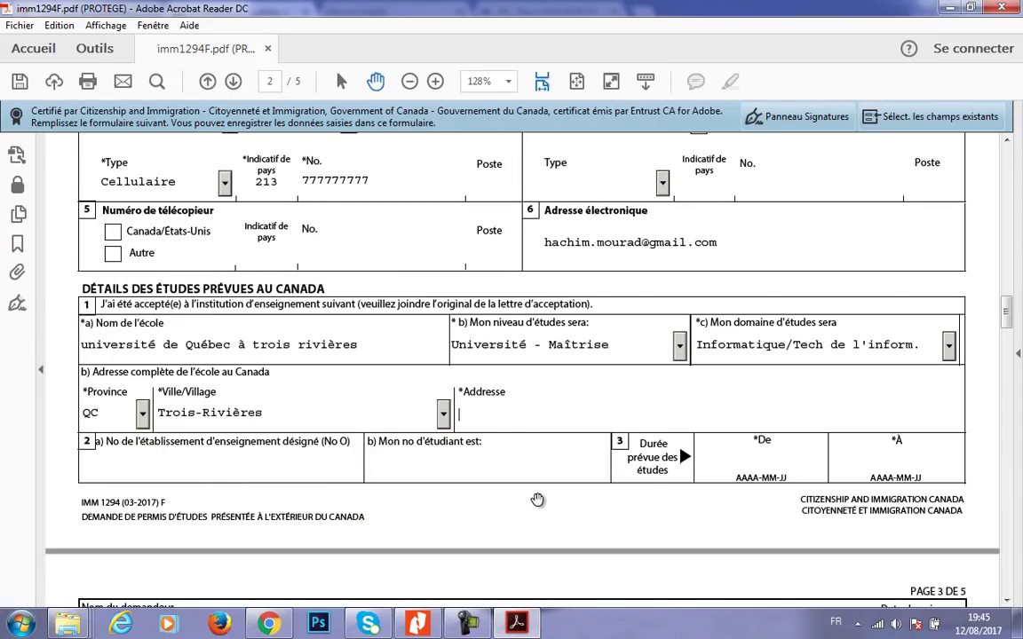
pyautogui.write('3351, boul. des Forges C.P. 500, Trois-Rivières (Québec)')
pyautogui.click(255, 468)
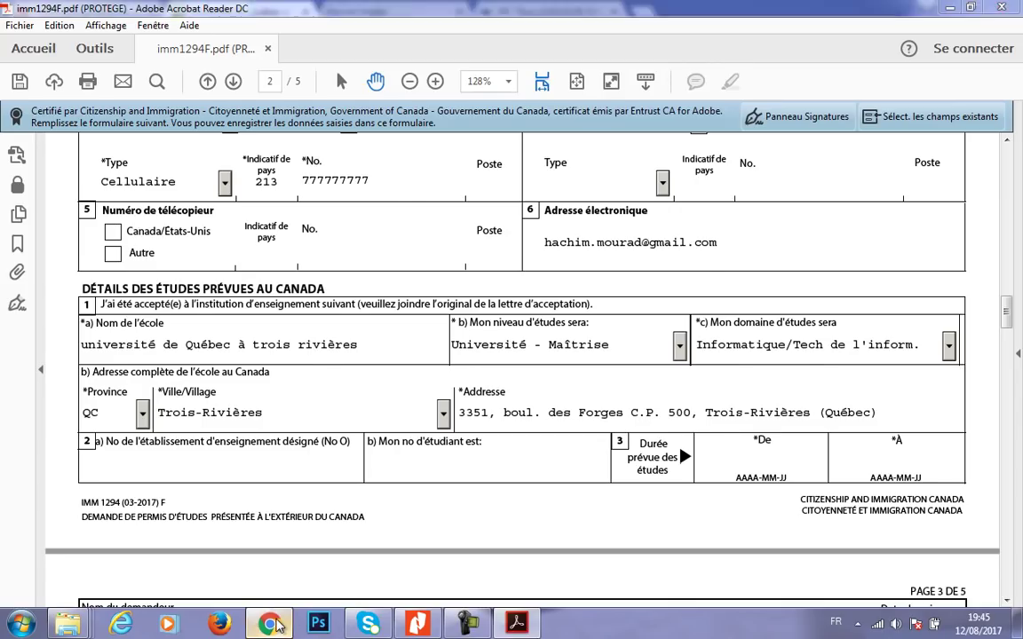
# - Google 'numero de l'etablissement d'enseignement designé' in a new Chrome tab
pyautogui.click(268, 623)
pyautogui.click(391, 10)
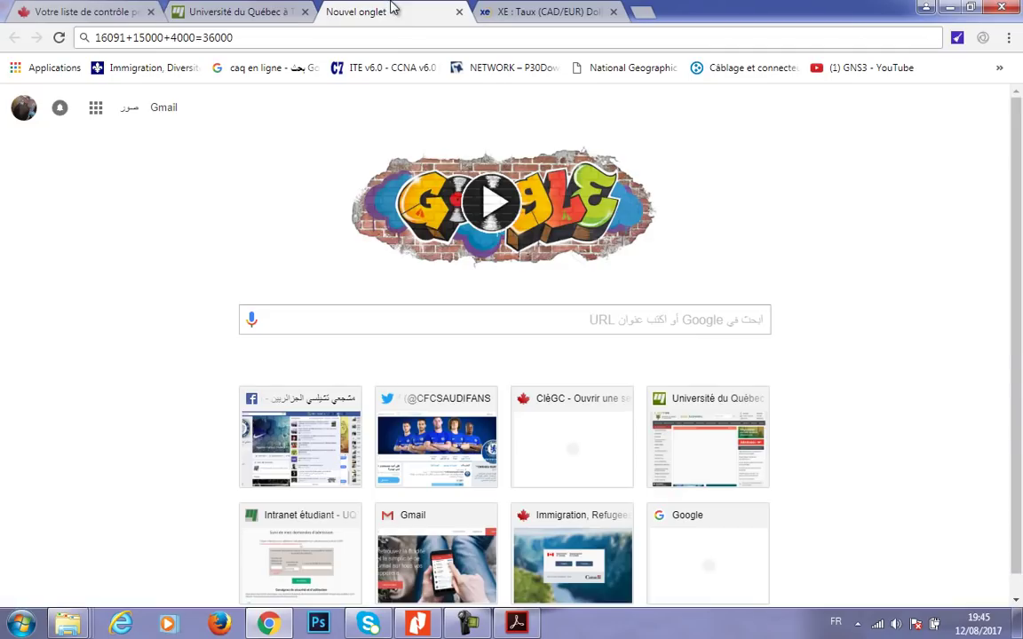
pyautogui.click(358, 40)
pyautogui.write('bu')
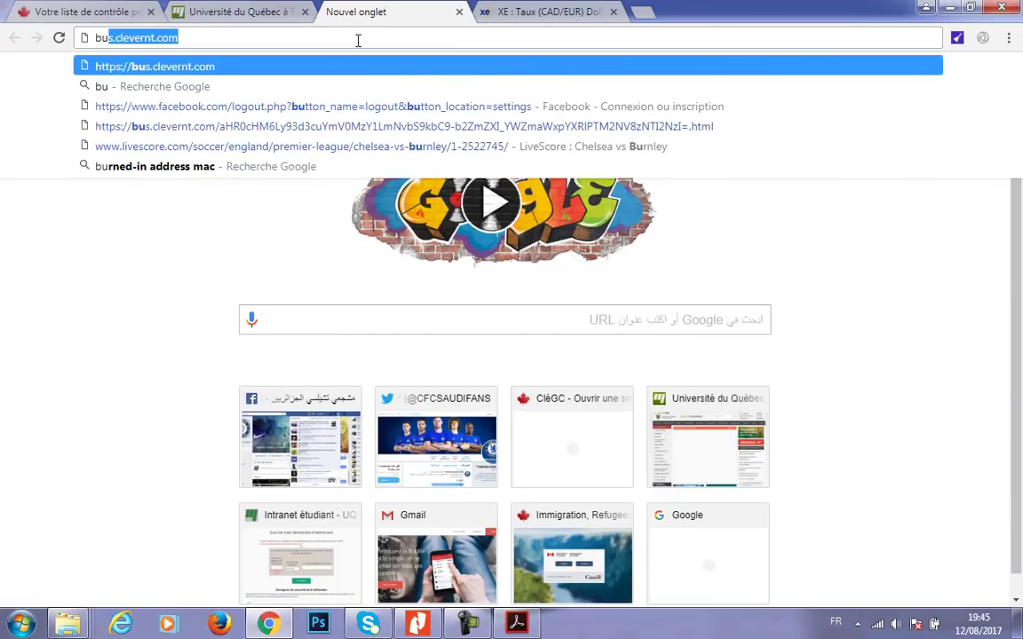
pyautogui.write("mero de l'e")
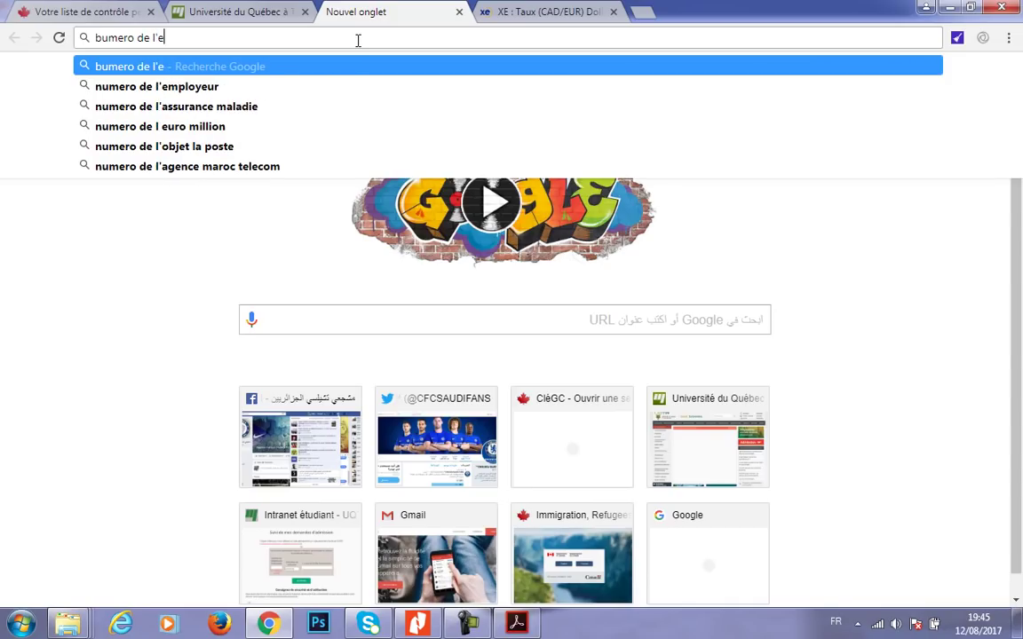
pyautogui.press('BackSpace')
pyautogui.press('BackSpace')
pyautogui.press('BackSpace')
pyautogui.press('BackSpace')
pyautogui.press('BackSpace')
pyautogui.press('BackSpace')
pyautogui.press('BackSpace')
pyautogui.press('BackSpace')
pyautogui.press('BackSpace')
pyautogui.press('BackSpace')
pyautogui.press('BackSpace')
pyautogui.press('BackSpace')
pyautogui.press('BackSpace')
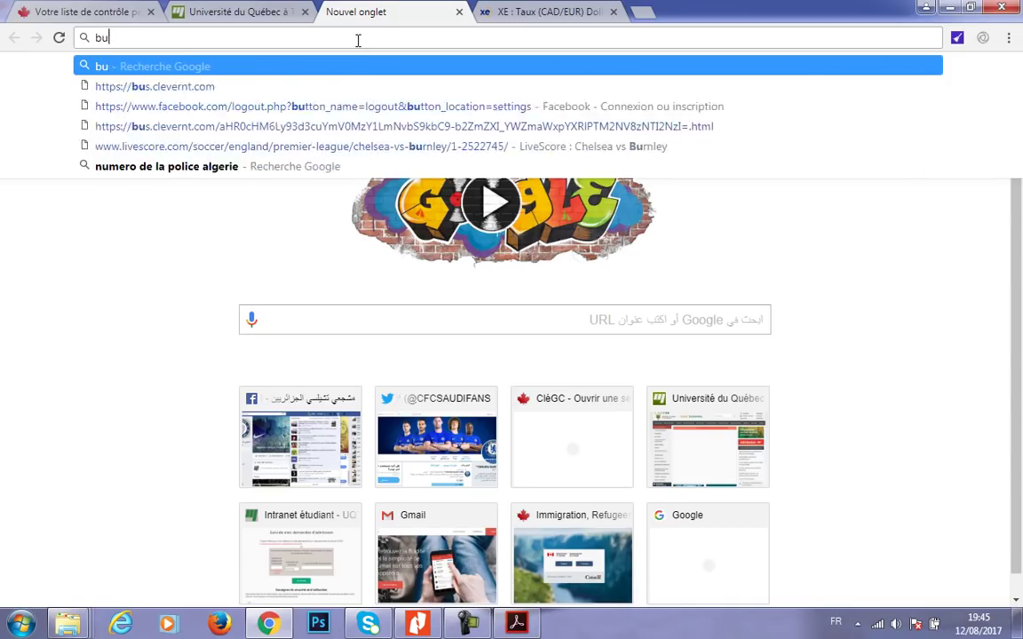
pyautogui.write('numer')
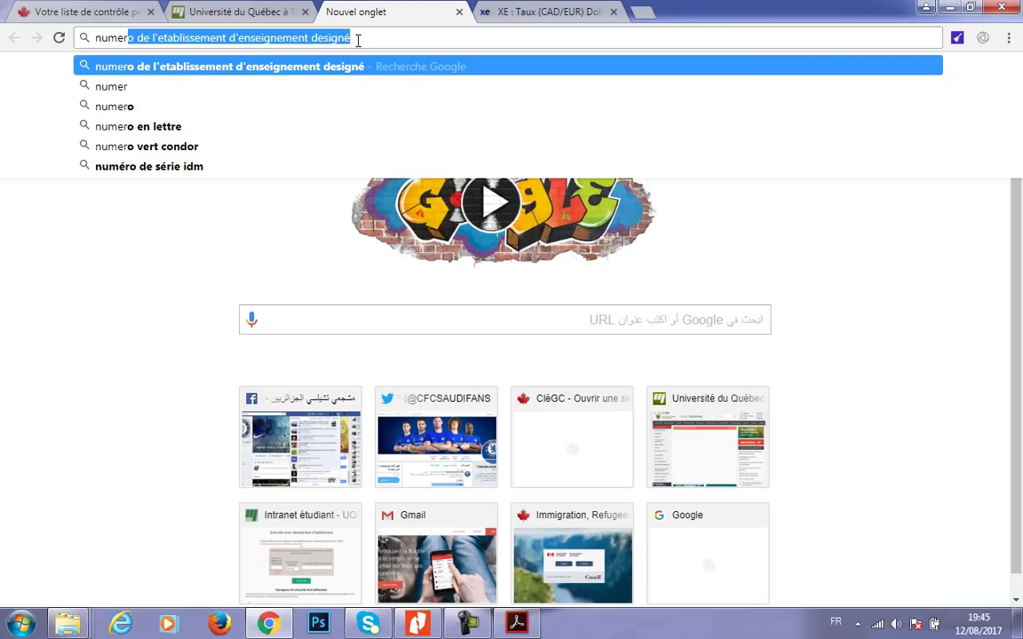
pyautogui.click(358, 39)
pyautogui.press('Return')
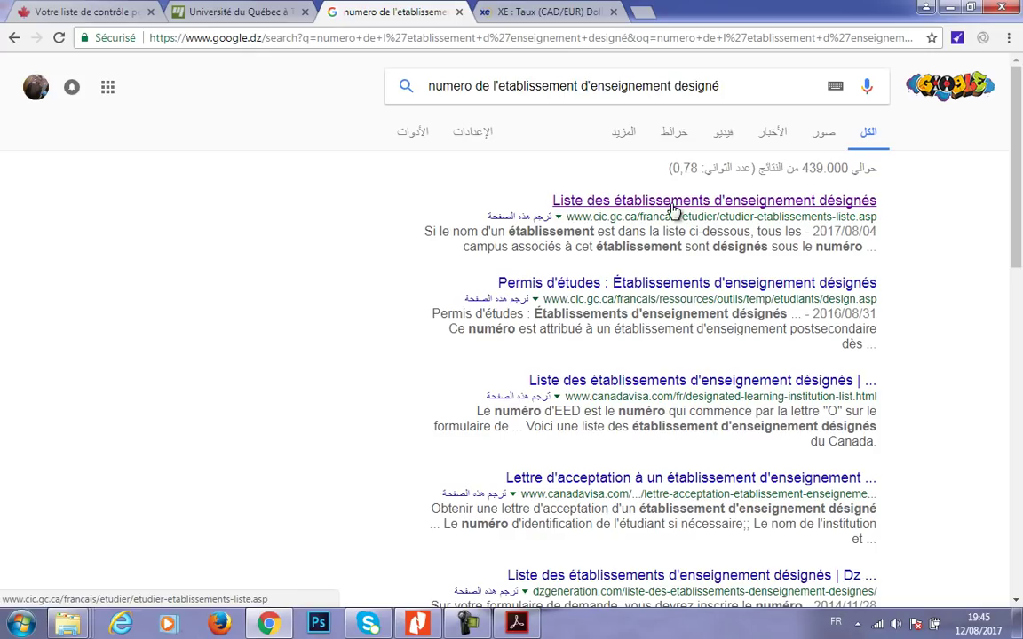
# - Open the cic.gc.ca list of designated learning institutions
pyautogui.click(672, 206)
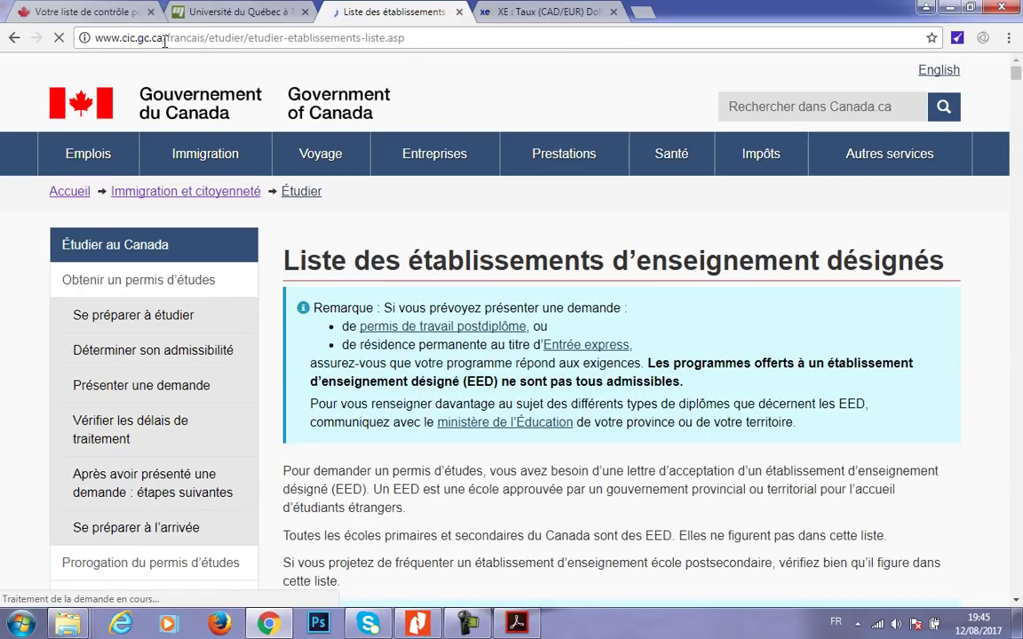
pyautogui.doubleClick(99, 37)
pyautogui.moveTo(169, 40); pyautogui.dragTo(424, 39)
pyautogui.click(427, 83)
pyautogui.moveTo(1017, 172); pyautogui.dragTo(1019, 358)
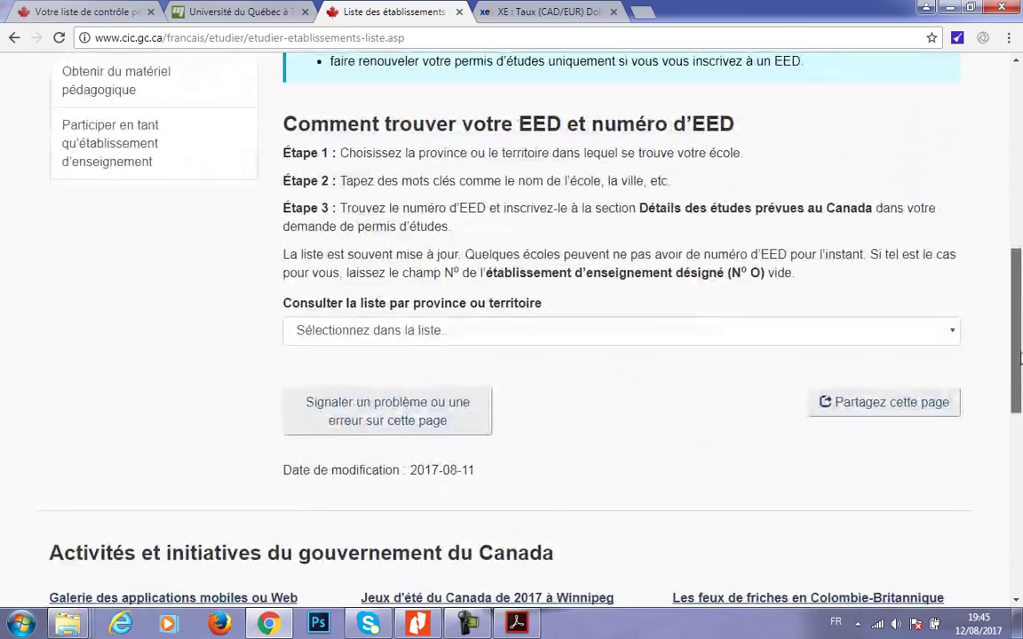
pyautogui.click(503, 327)
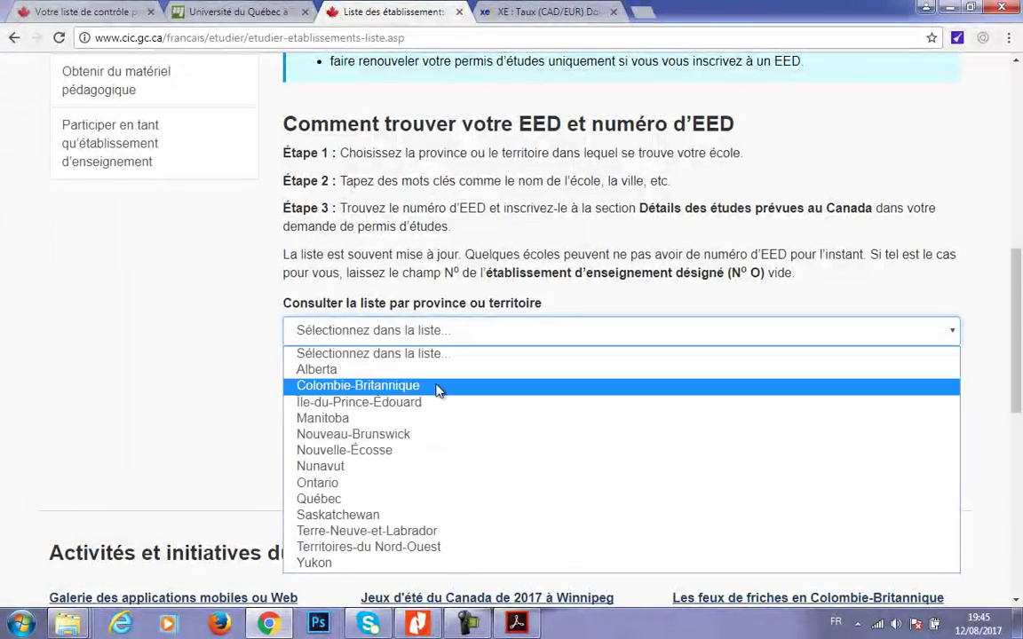
pyautogui.click(365, 499)
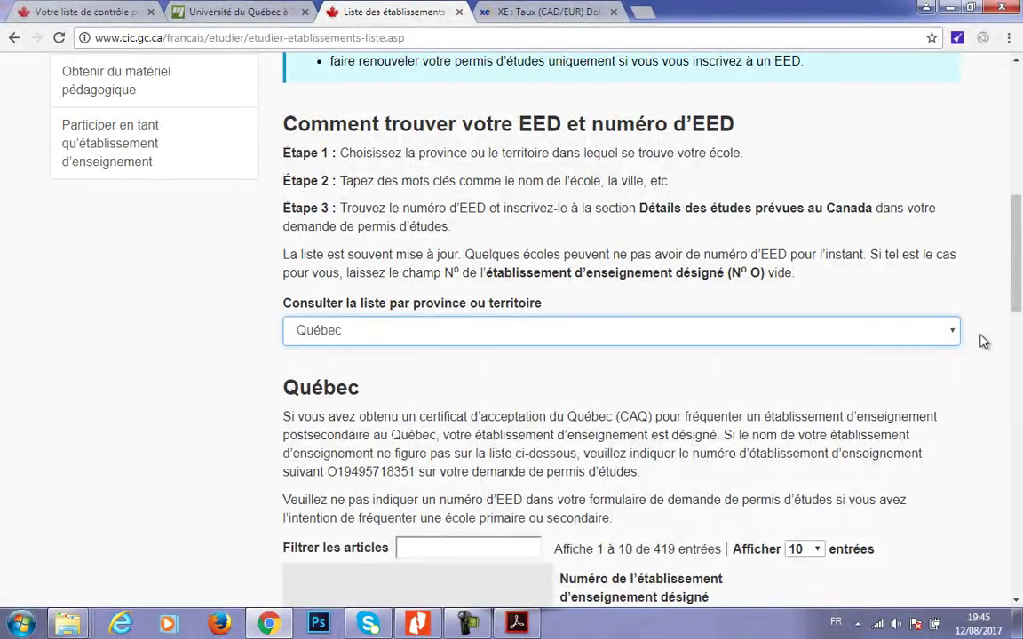
pyautogui.scroll(-3, 546, 360)
pyautogui.click(514, 311)
pyautogui.write('trois')
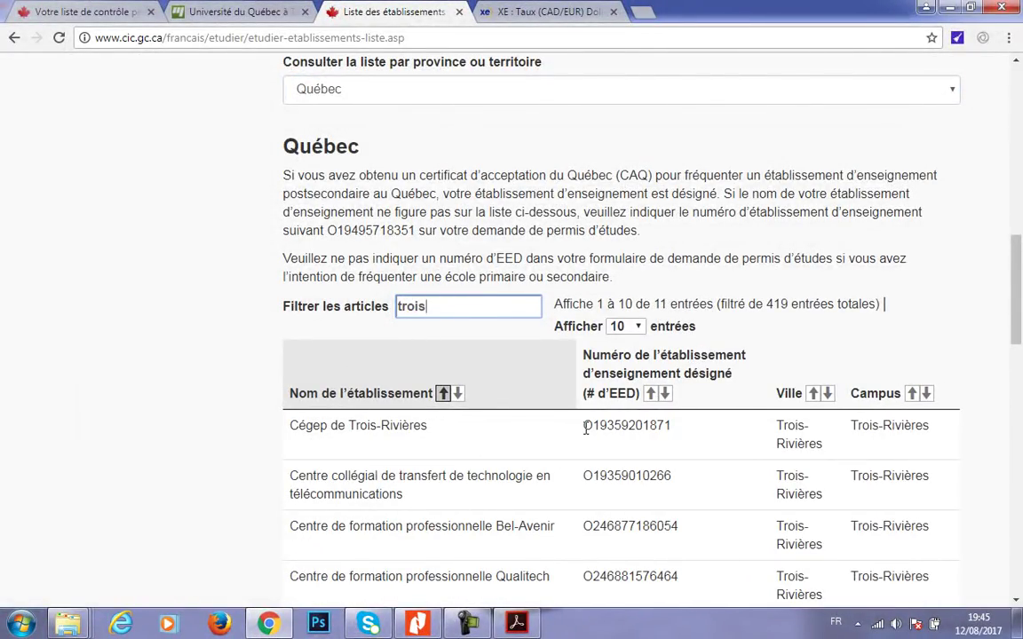
pyautogui.moveTo(583, 427); pyautogui.dragTo(673, 427)
pyautogui.hotkey('ctrl', 'c')
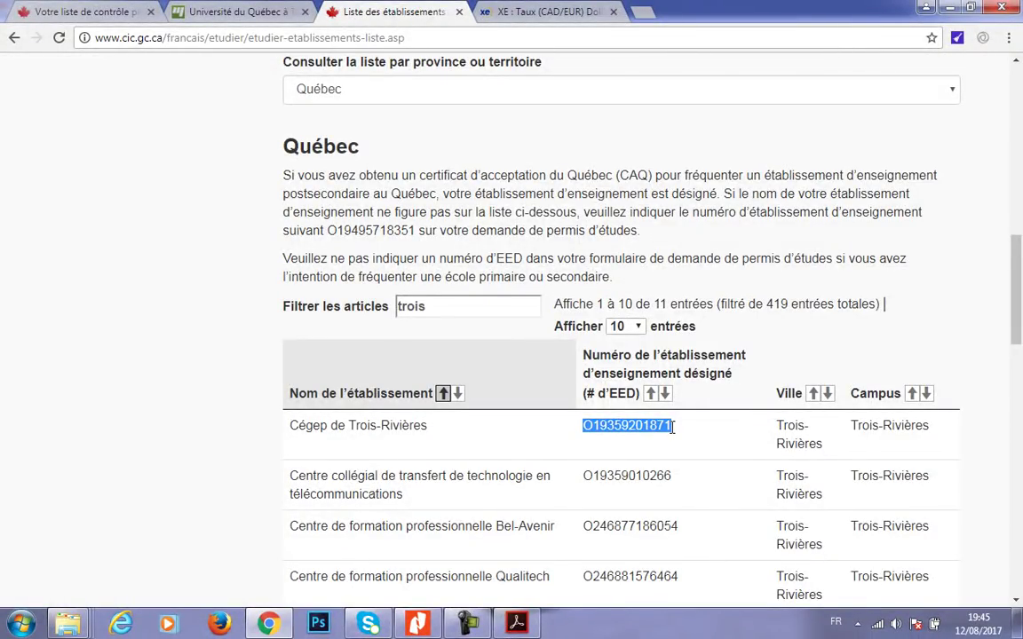
pyautogui.hotkey('alt', 'Tab')
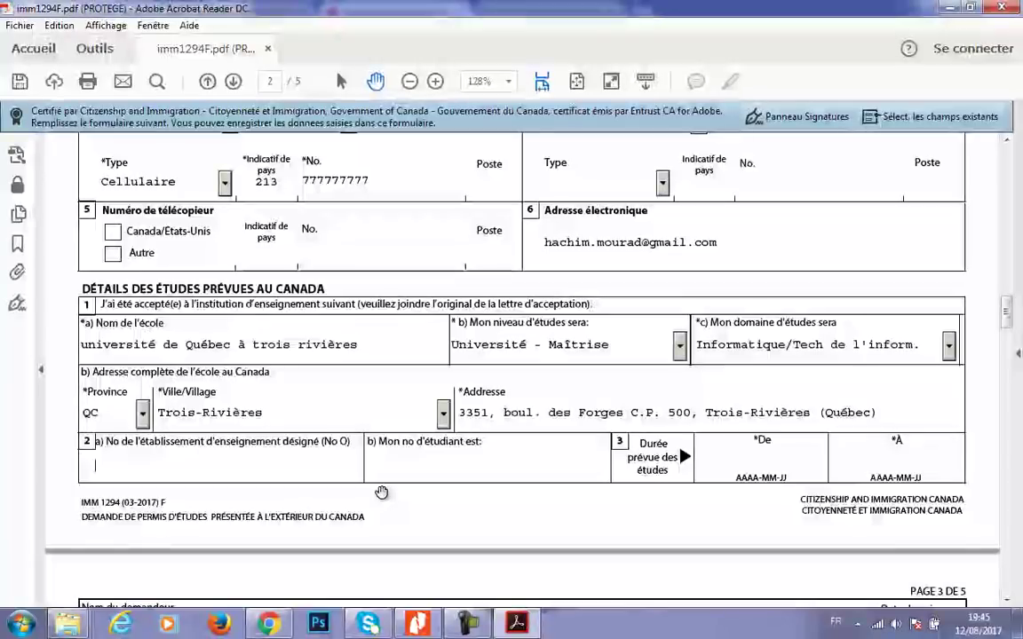
pyautogui.hotkey('ctrl', 'v')
pyautogui.click(419, 470)
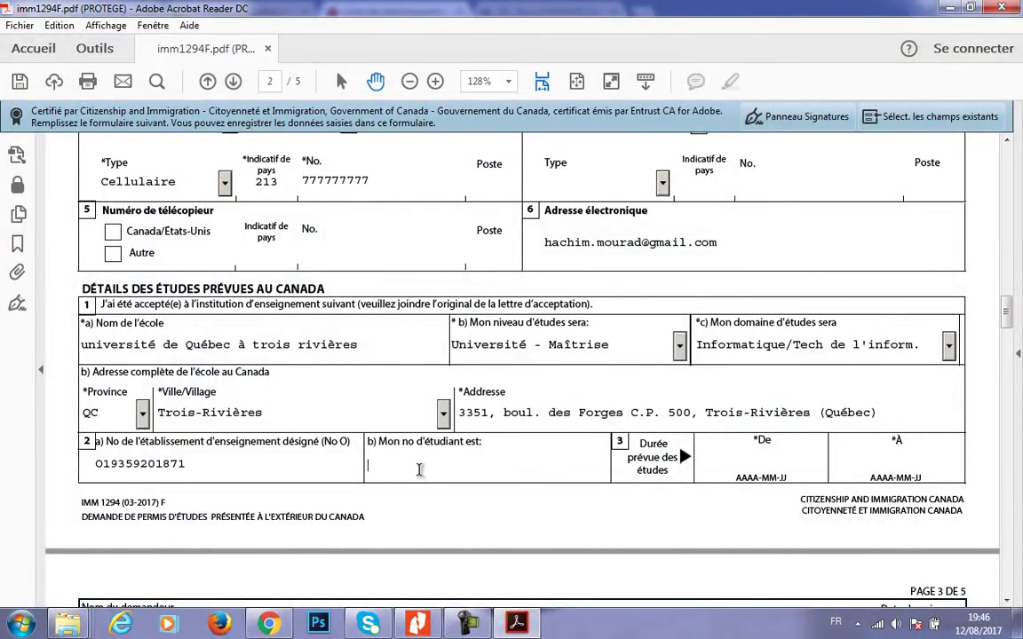
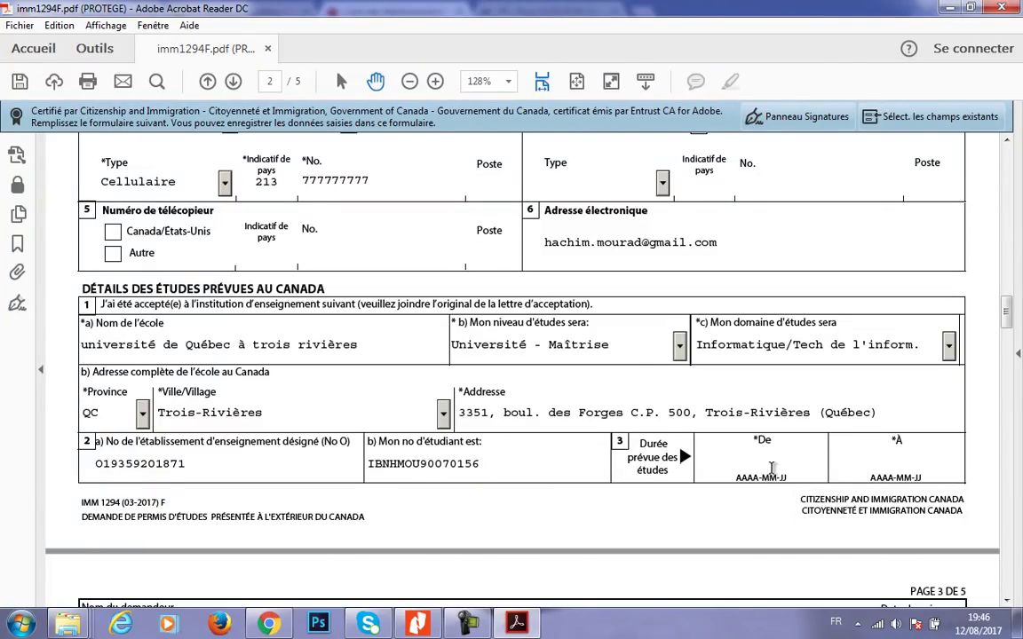
pyautogui.click(769, 461)
pyautogui.write('2017-')
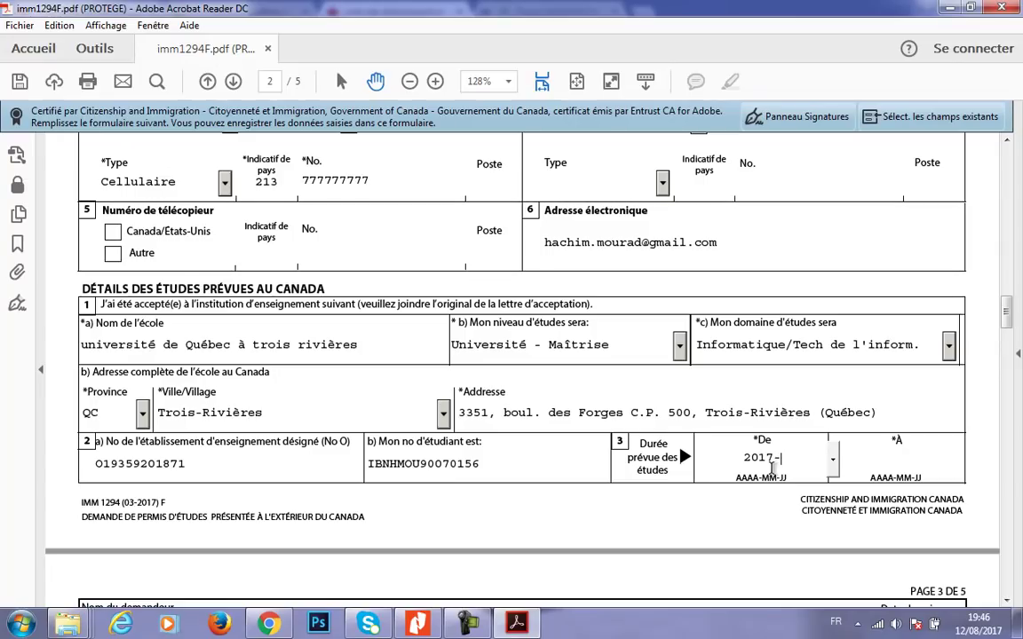
pyautogui.write('09-06')
pyautogui.press('Tab')
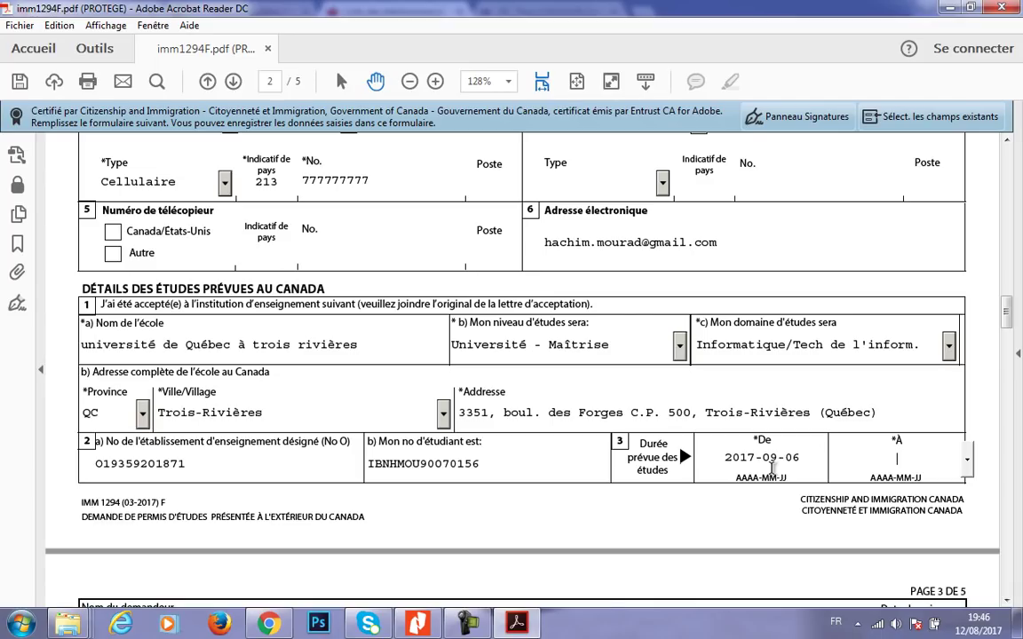
pyautogui.hotkey('alt', 'Tab')
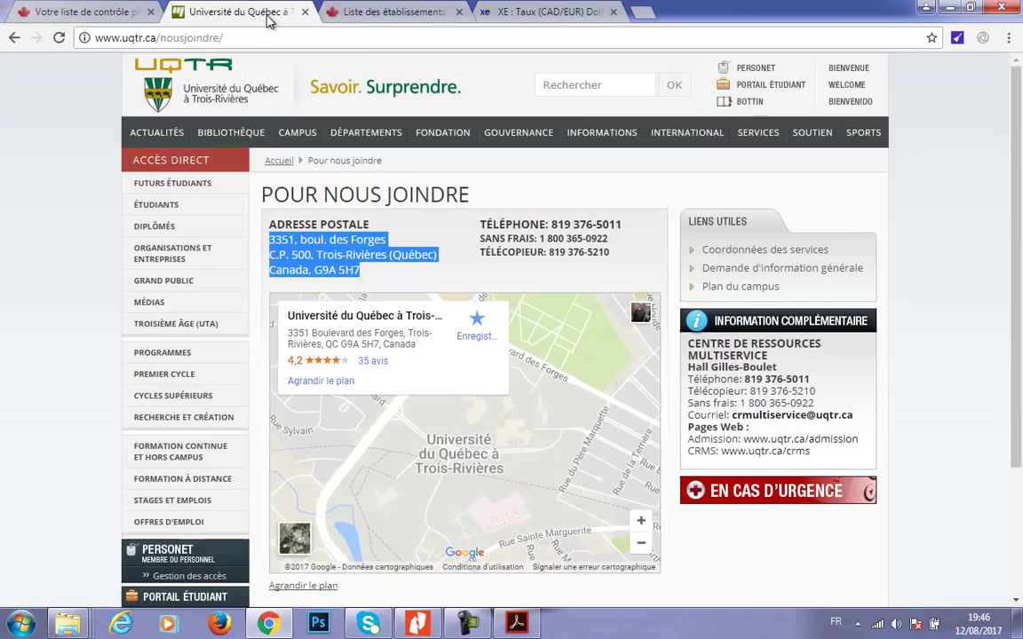
# - Look up the UQTR Calendrier universitaire: the automne 2017 session ends 19 décembre 2017
pyautogui.click(273, 18)
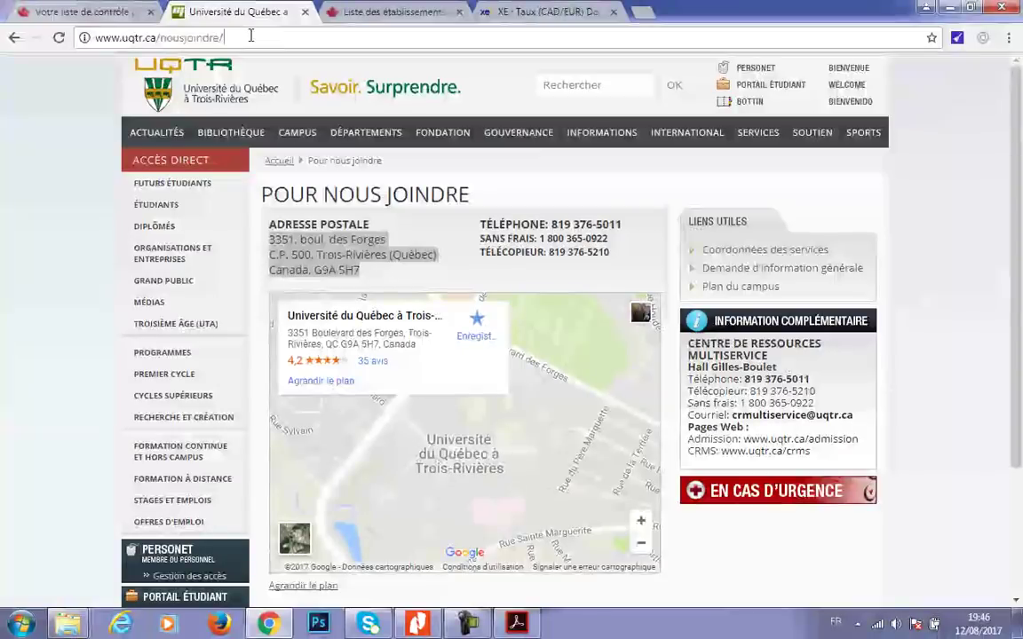
pyautogui.moveTo(253, 35); pyautogui.dragTo(173, 37)
pyautogui.moveTo(585, 147)
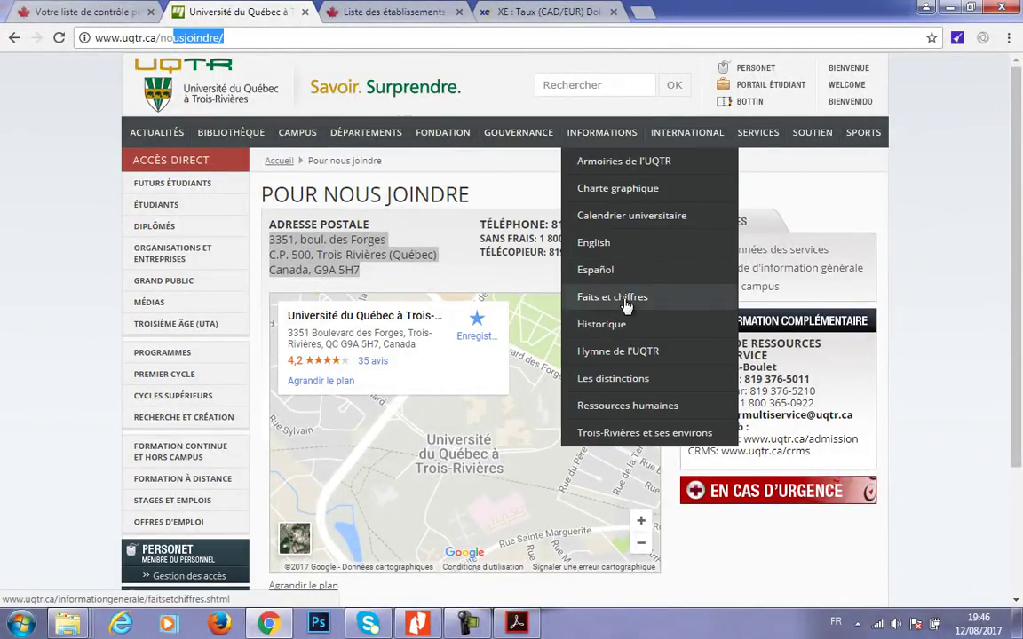
pyautogui.click(622, 217)
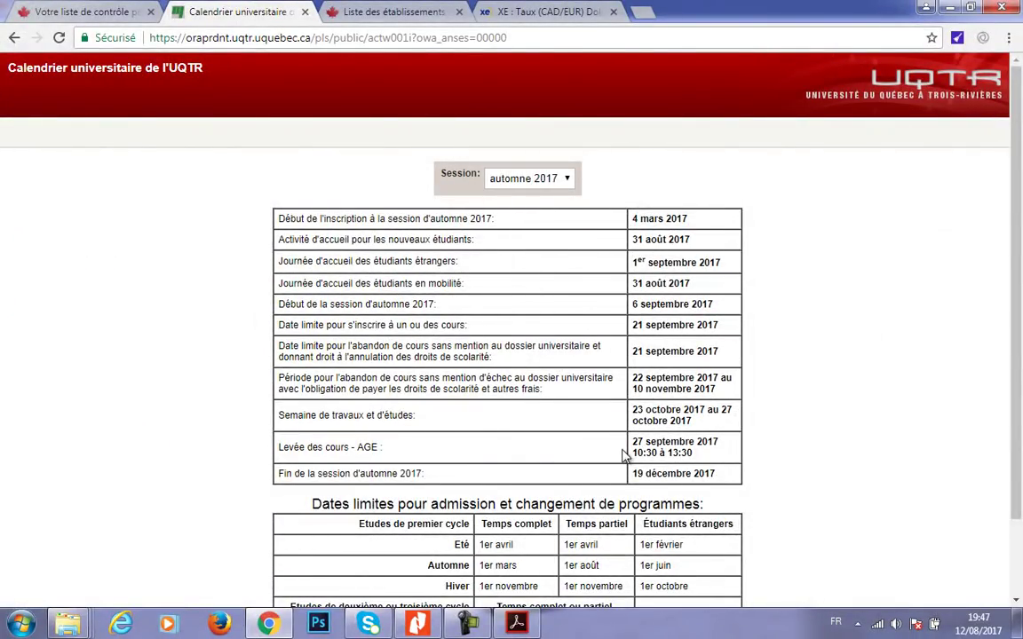
pyautogui.moveTo(719, 476); pyautogui.dragTo(355, 504)
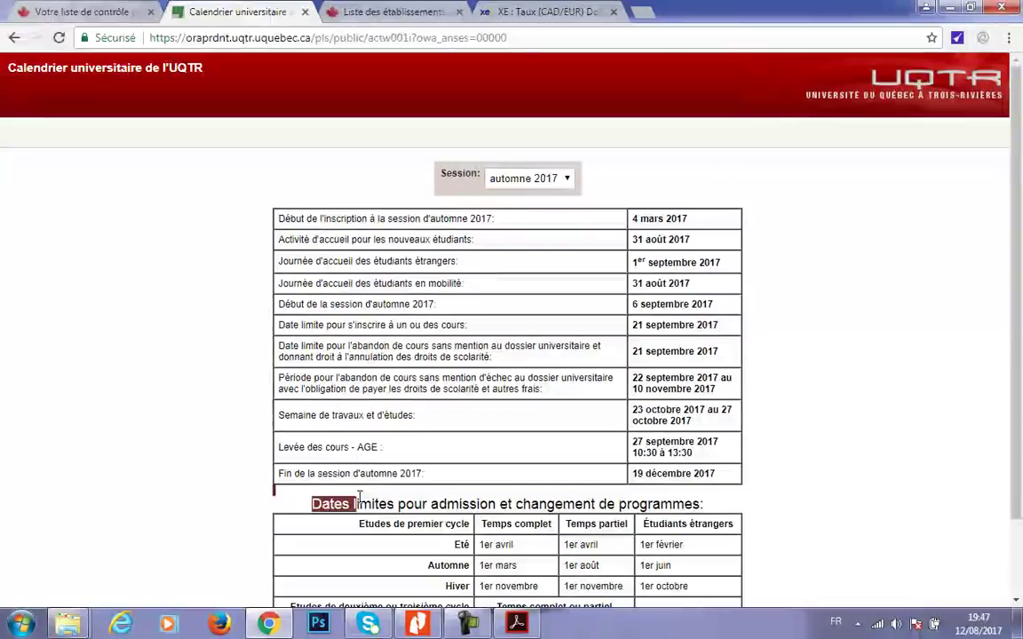
pyautogui.click(926, 7)
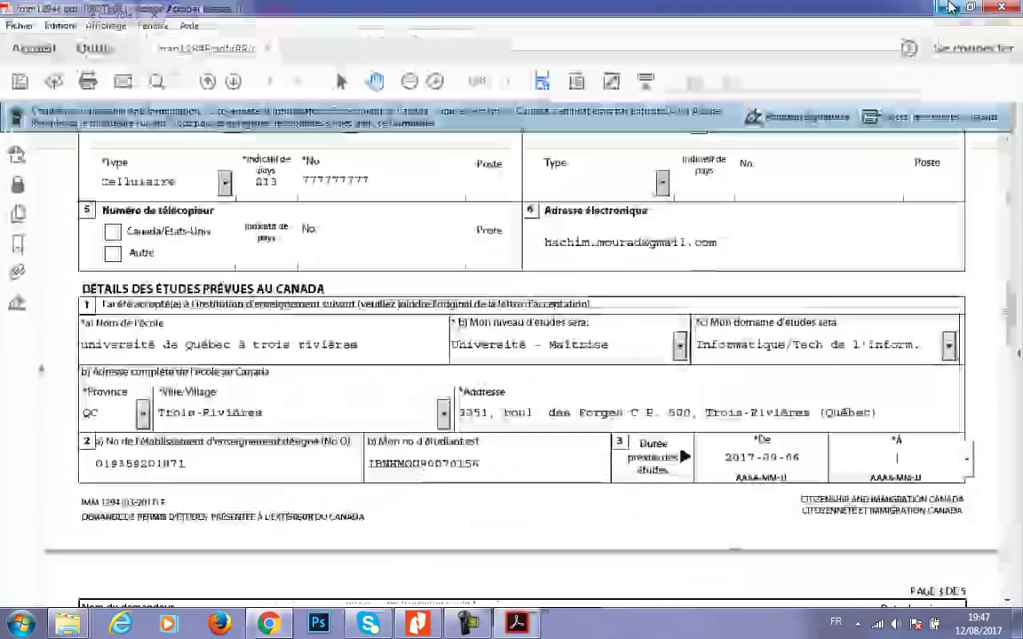
# - Enter 2017-12-19 as the study end date and scroll to the page 3 costs
pyautogui.click(885, 465)
pyautogui.write('2017')
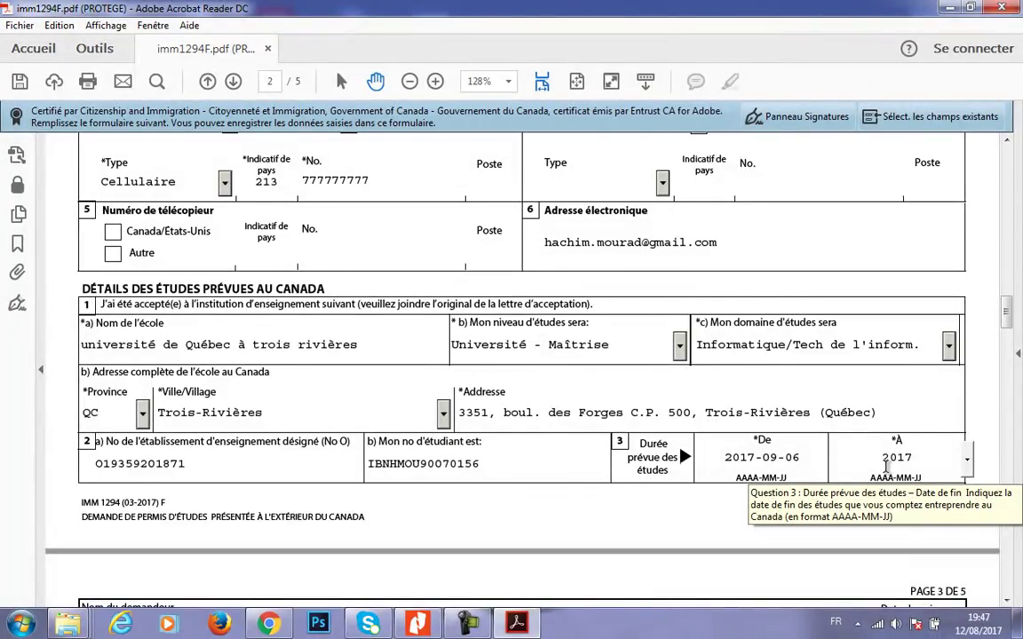
pyautogui.write('-12-19')
pyautogui.click(736, 529)
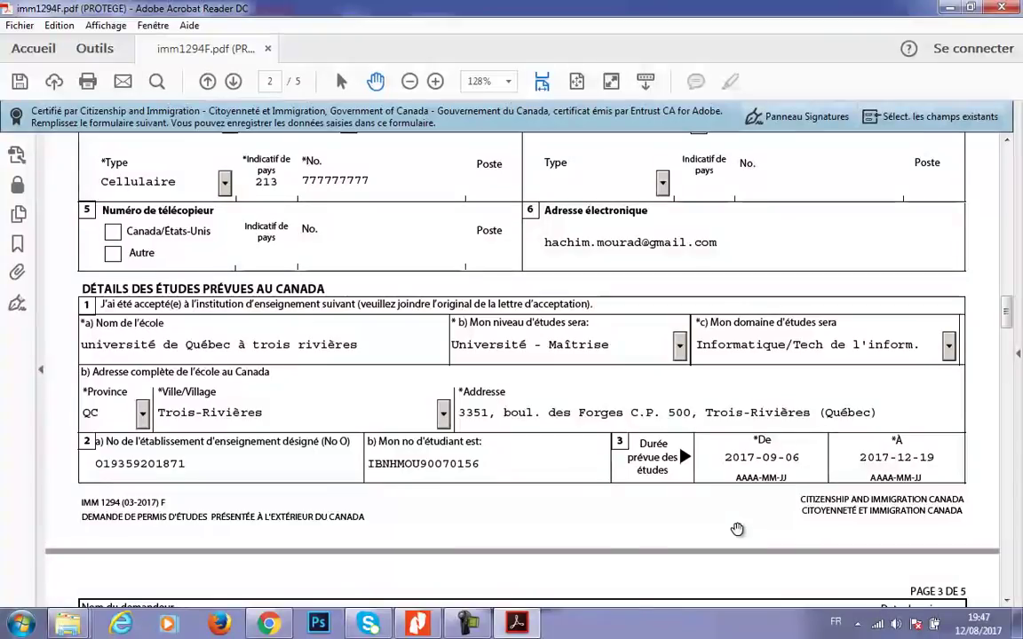
pyautogui.moveTo(1005, 310); pyautogui.dragTo(1003, 341)
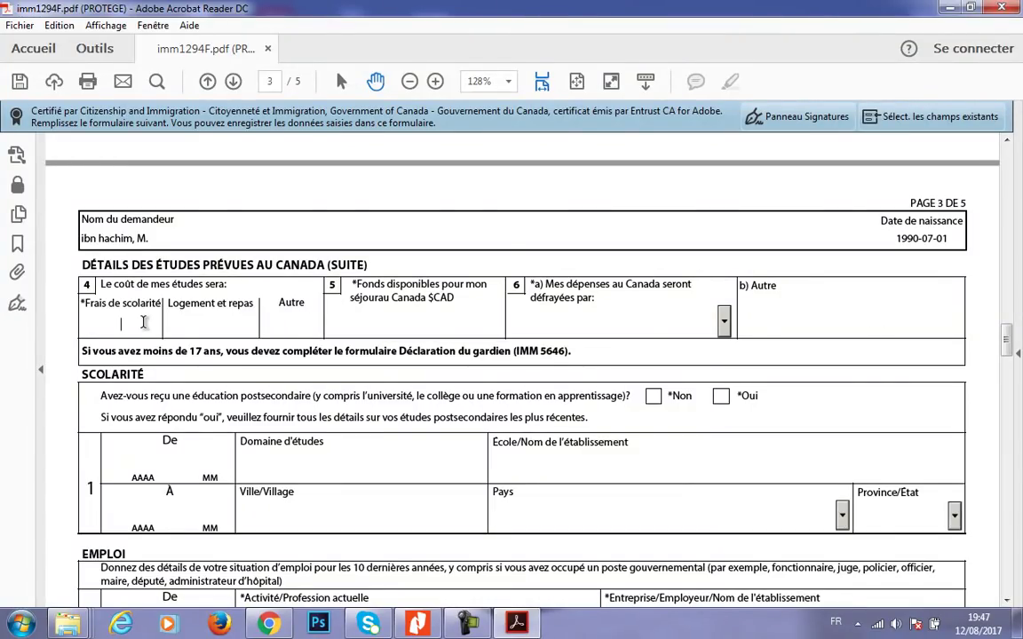
pyautogui.click(522, 623)
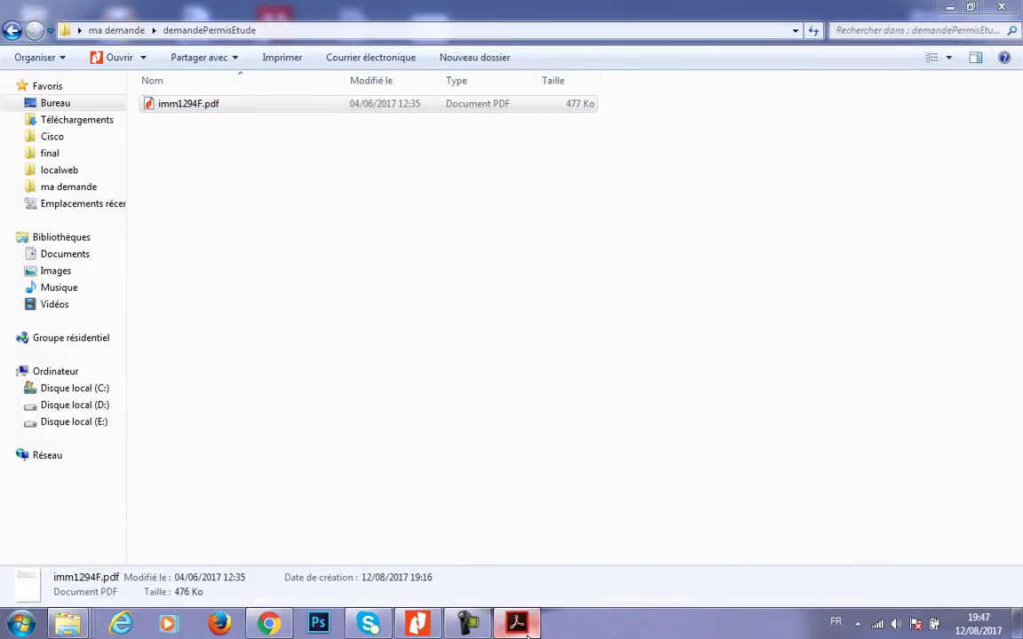
# - Check the admission letter's approximate yearly cost of 16 090,74$ in Nitro Pro
pyautogui.click(522, 625)
pyautogui.click(420, 624)
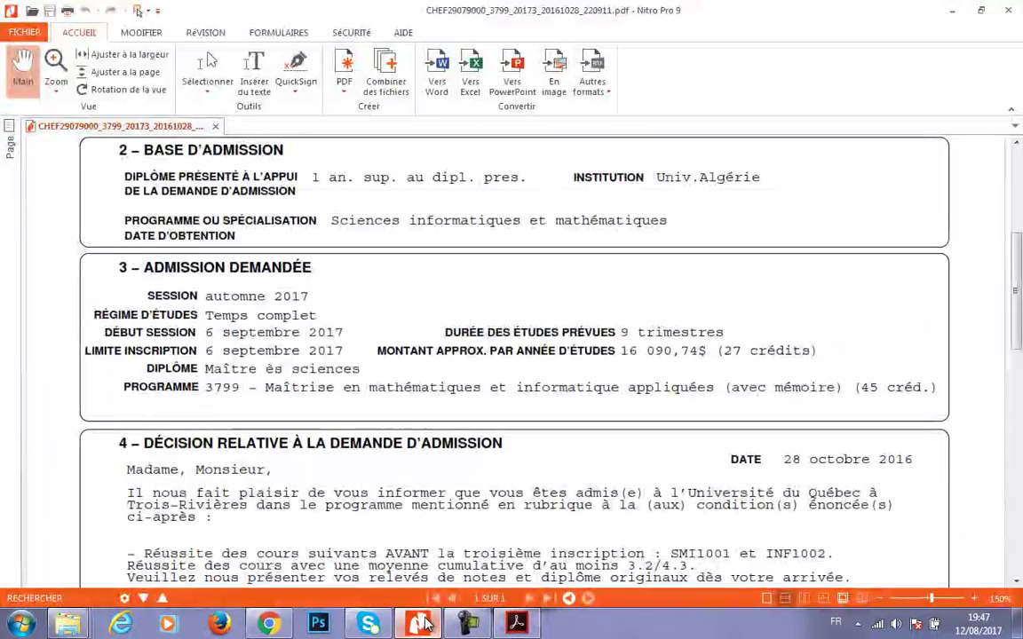
pyautogui.click(421, 624)
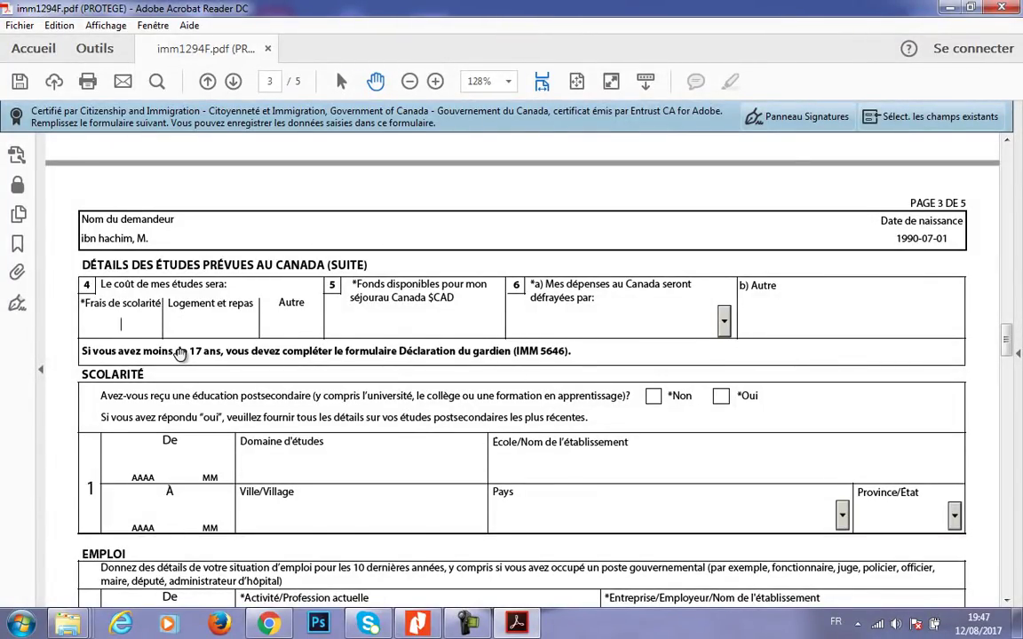
# - Enter tuition 16091, available funds 36 091, housing and meals 15000 and Autre 4 000
pyautogui.write('16091')
pyautogui.click(191, 330)
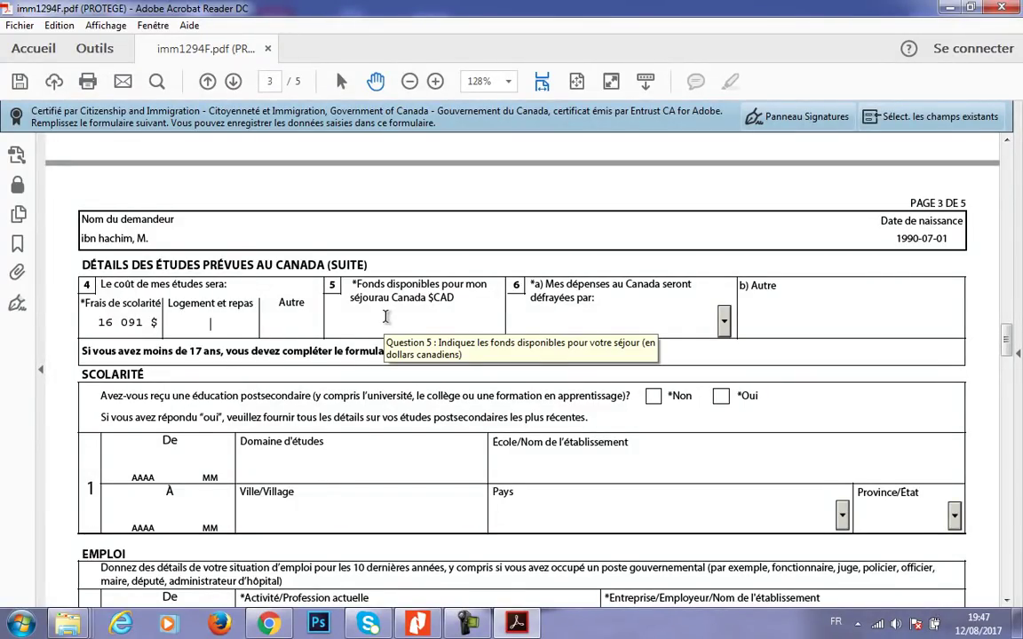
pyautogui.click(386, 317)
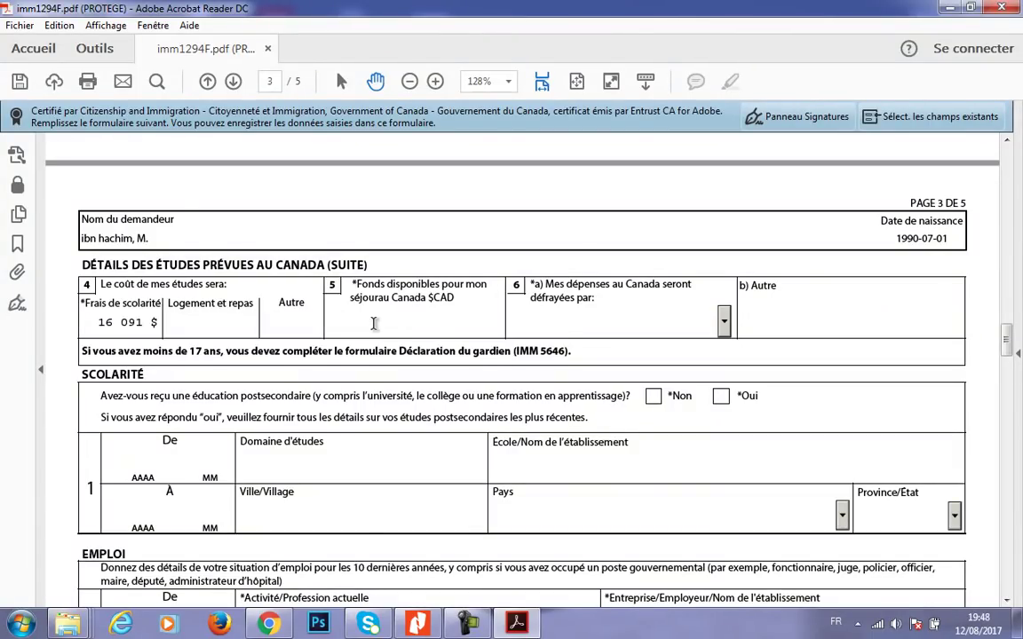
pyautogui.write('36 091')
pyautogui.press('Return')
pyautogui.write('15')
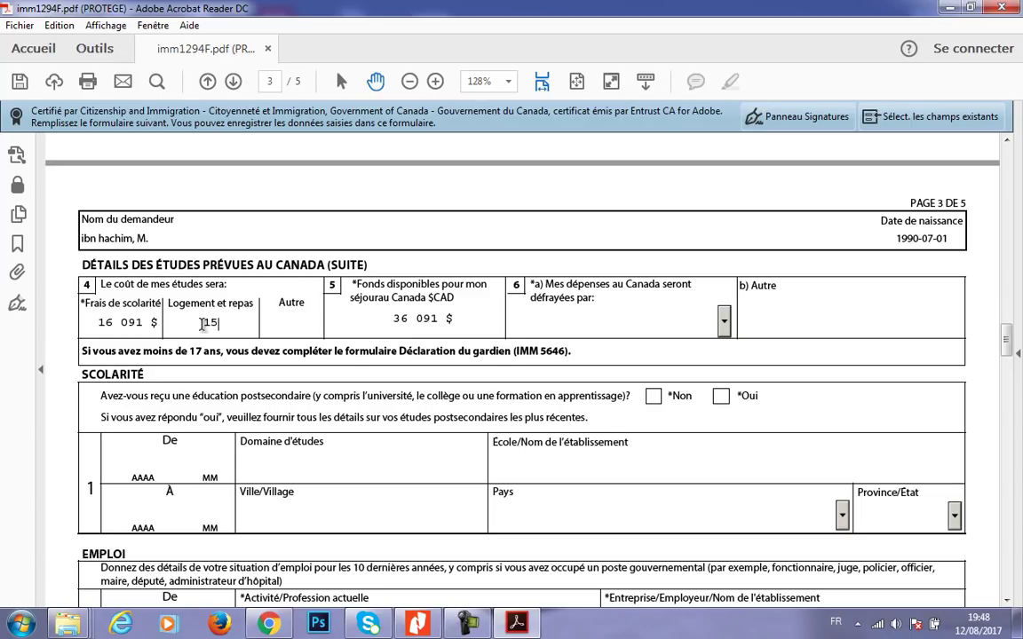
pyautogui.write('000')
pyautogui.press('Tab')
pyautogui.write('4 000')
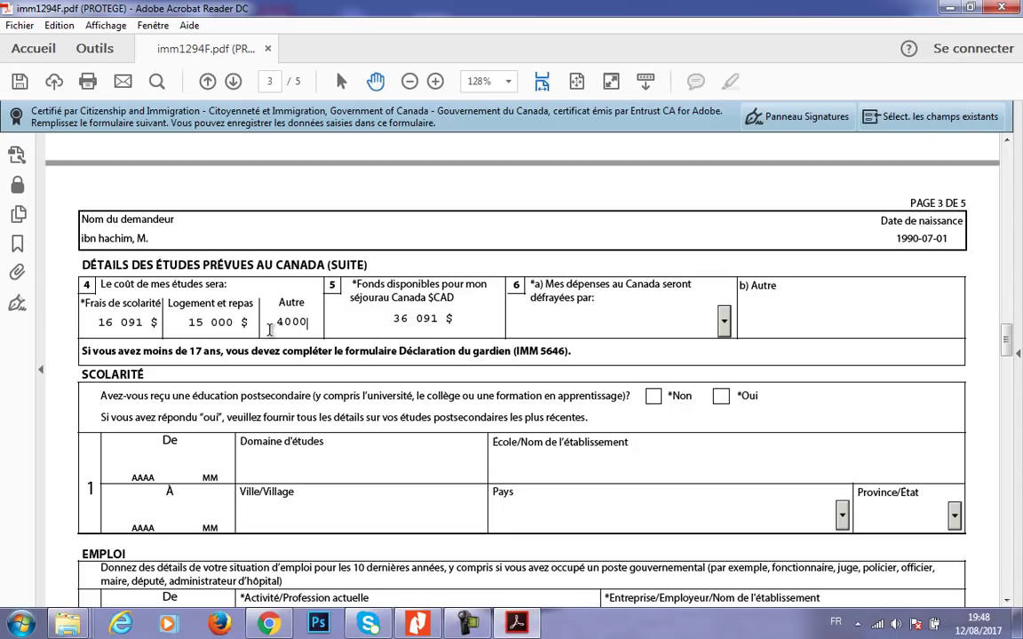
pyautogui.click(283, 364)
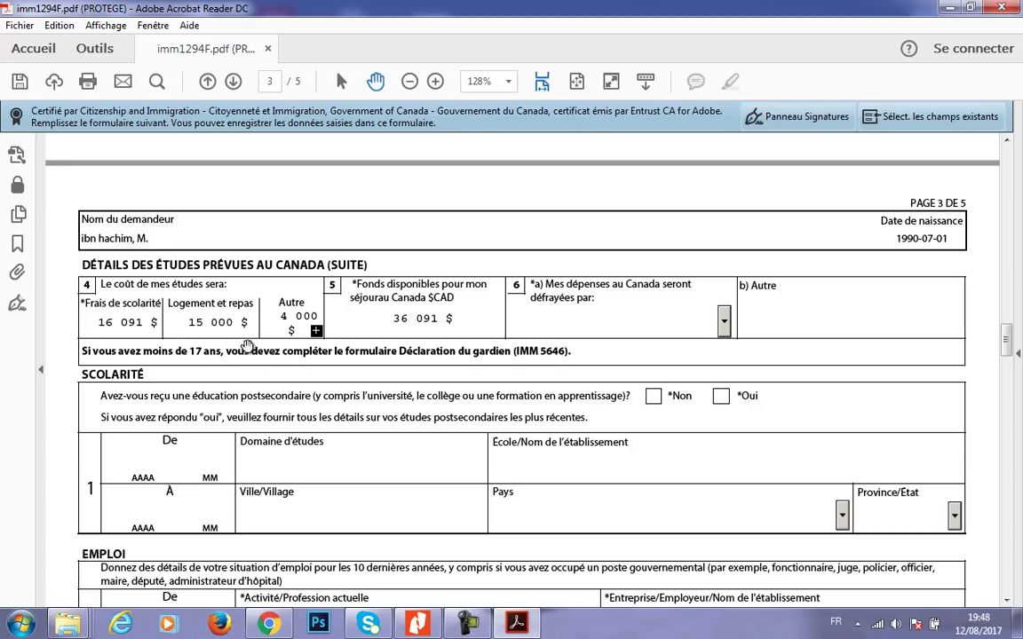
# - Fix housing and meals back to 15 000 $ and change Autre to 5 000 $
pyautogui.click(202, 324)
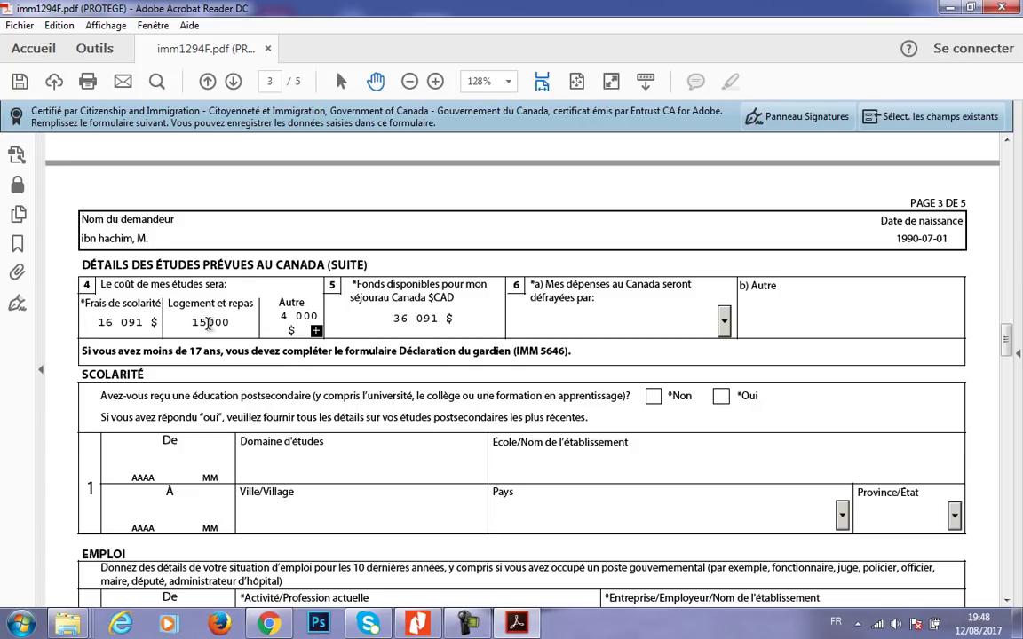
pyautogui.press('BackSpace')
pyautogui.write('6')
pyautogui.press('BackSpace')
pyautogui.write('5')
pyautogui.click(284, 313)
pyautogui.press('BackSpace')
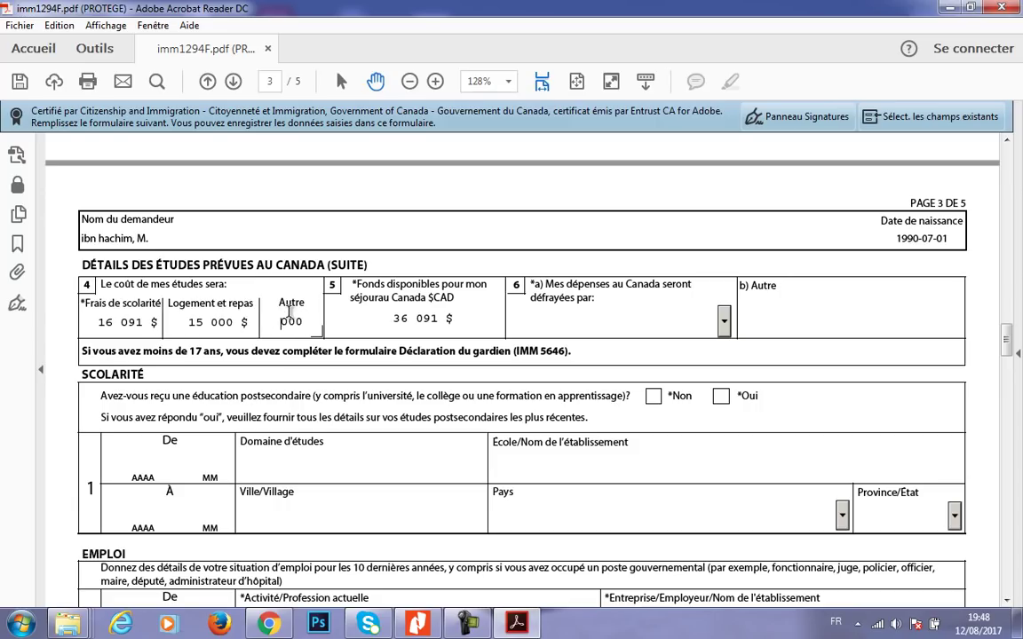
pyautogui.write('5')
pyautogui.press('Return')
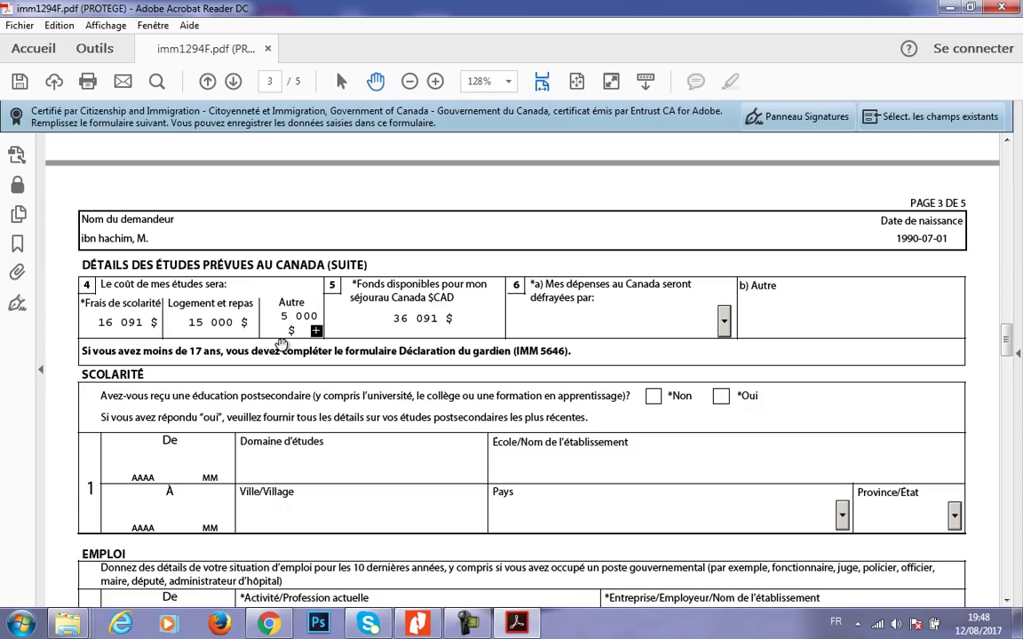
# - Recheck all four amounts, confirming available funds of 36 091 $
pyautogui.click(114, 322)
pyautogui.click(178, 322)
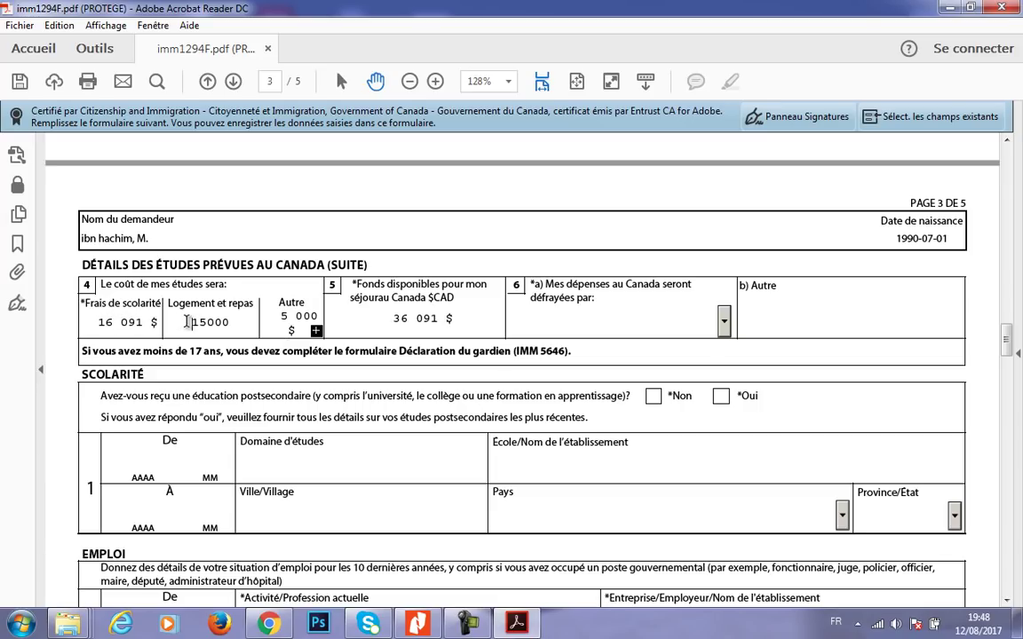
pyautogui.click(276, 321)
pyautogui.click(396, 318)
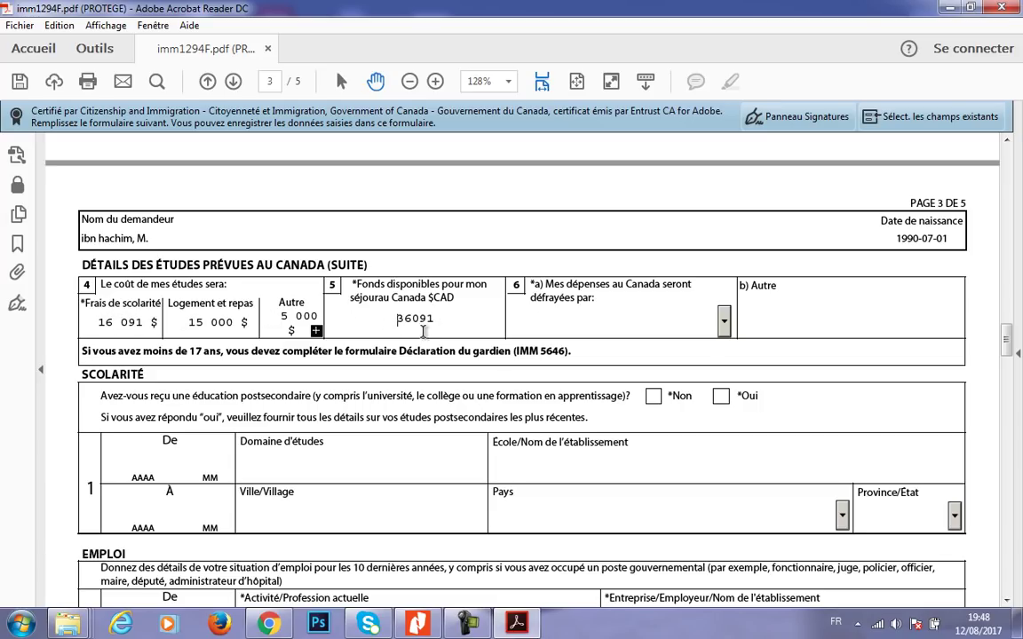
pyautogui.click(674, 264)
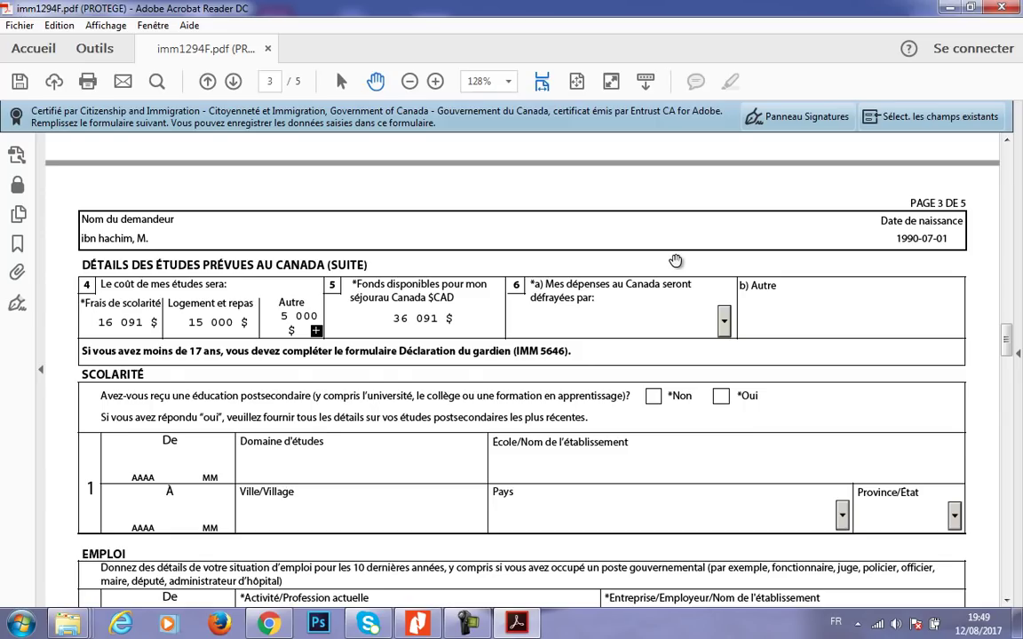
# - Choose Moi-même in the 6a dropdown and tick Oui under Scolarité
pyautogui.click(724, 323)
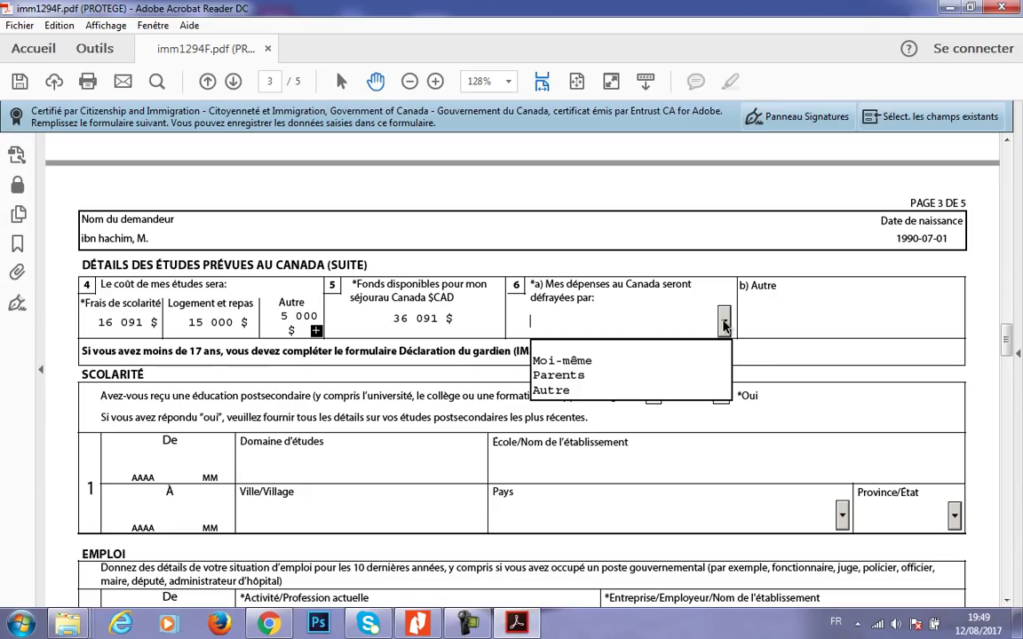
pyautogui.click(630, 363)
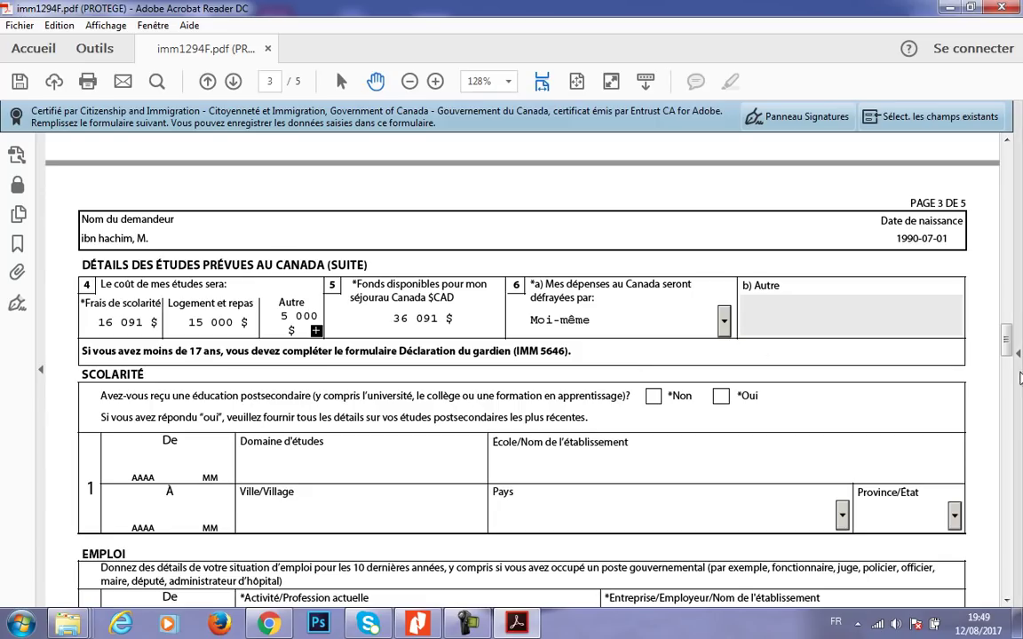
pyautogui.moveTo(1007, 342); pyautogui.dragTo(1005, 355)
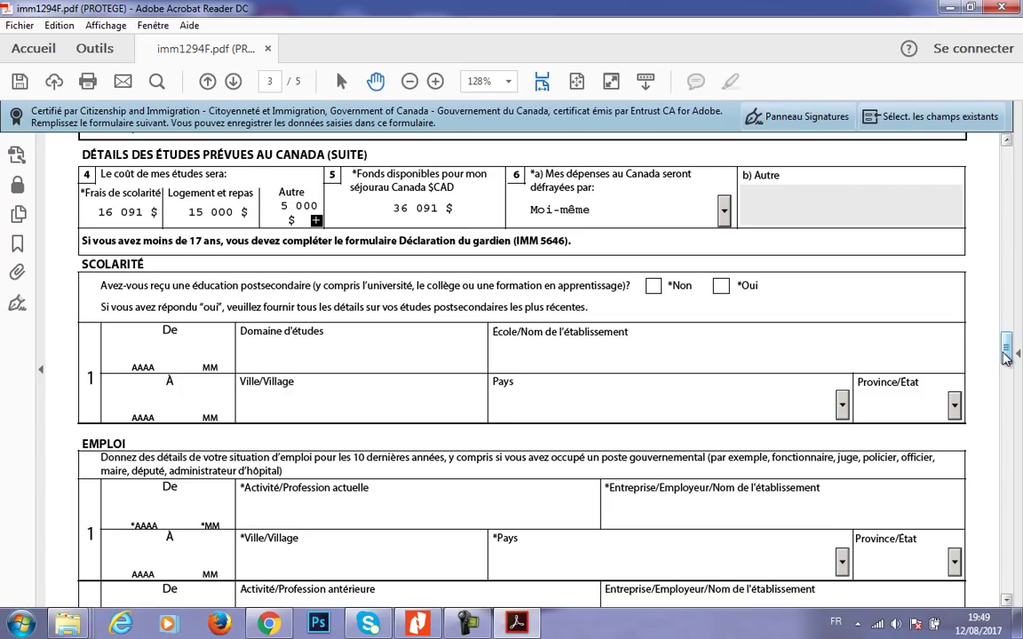
pyautogui.click(721, 287)
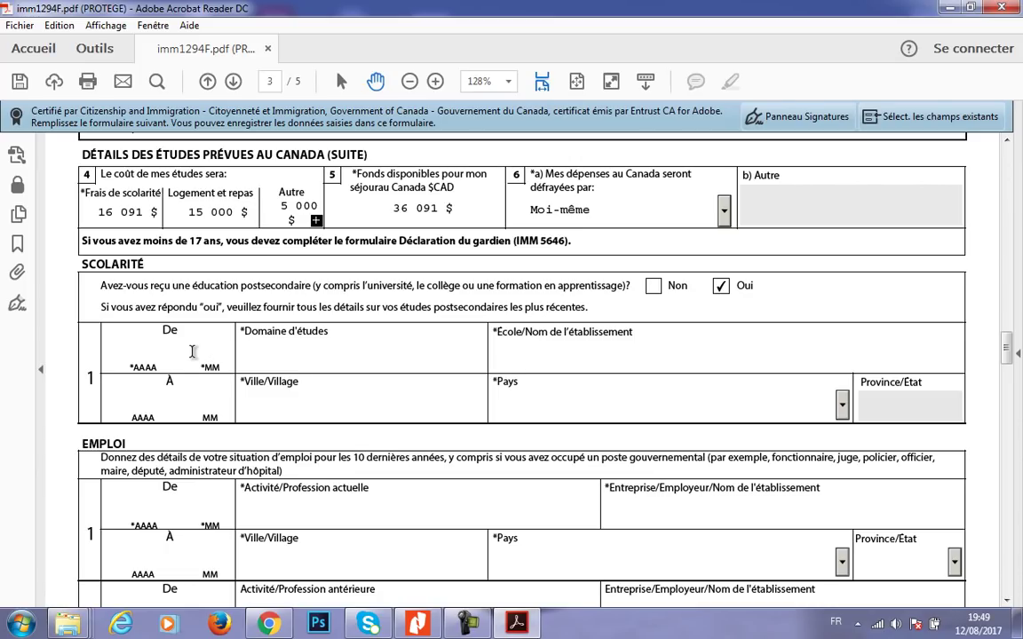
# - Enter 2015-06, 'licence en informatique' and 'université de Béjaia' in education row 1
pyautogui.click(161, 354)
pyautogui.write('2015')
pyautogui.write('06')
pyautogui.click(262, 352)
pyautogui.write('licence en i')
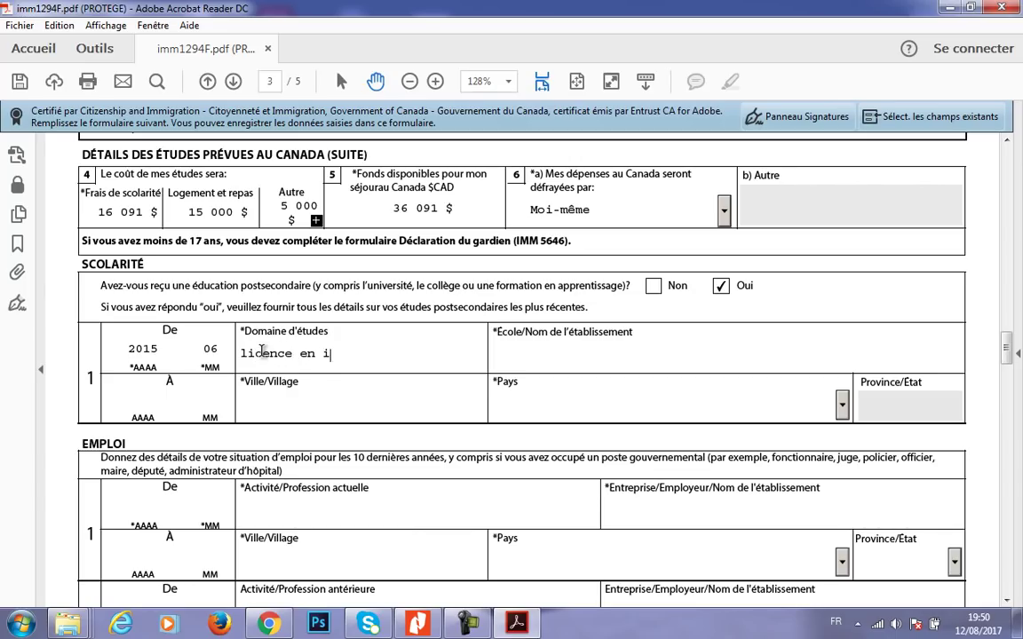
pyautogui.write('nformatique')
pyautogui.click(499, 353)
pyautogui.write('université ')
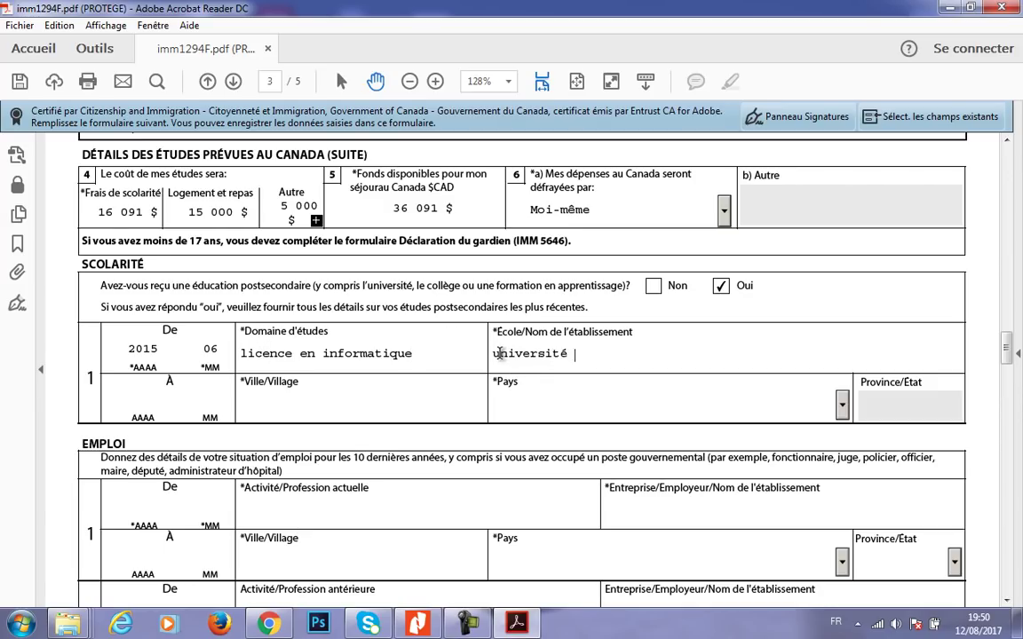
pyautogui.write('de Béjaia')
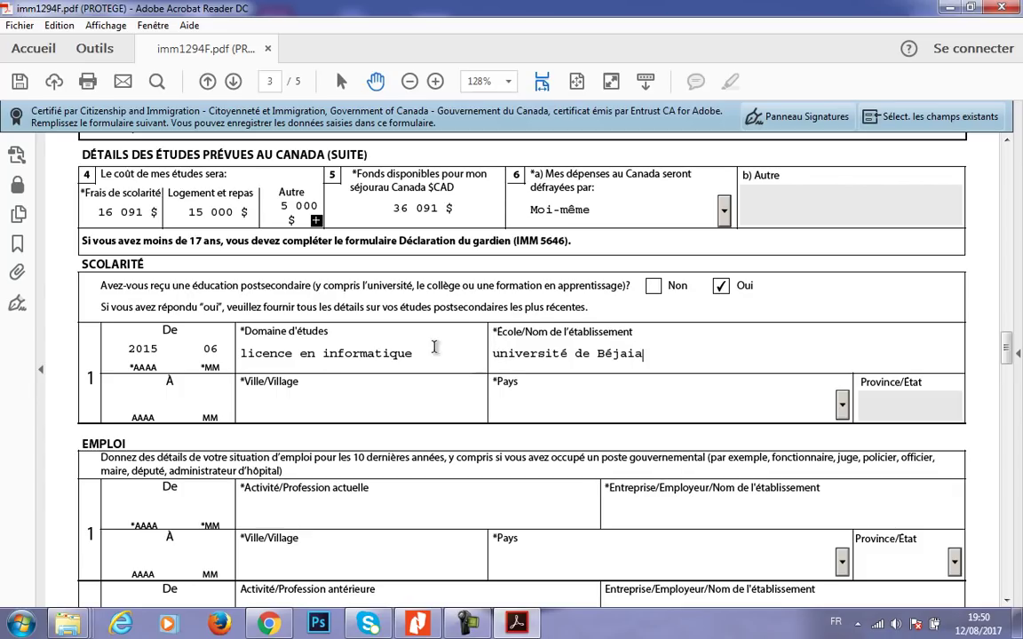
pyautogui.click(182, 401)
# - Change the field of study from 'licence en informatique' to 'master en réseaux informatique'
pyautogui.moveTo(293, 353); pyautogui.dragTo(242, 354)
pyautogui.write('master')
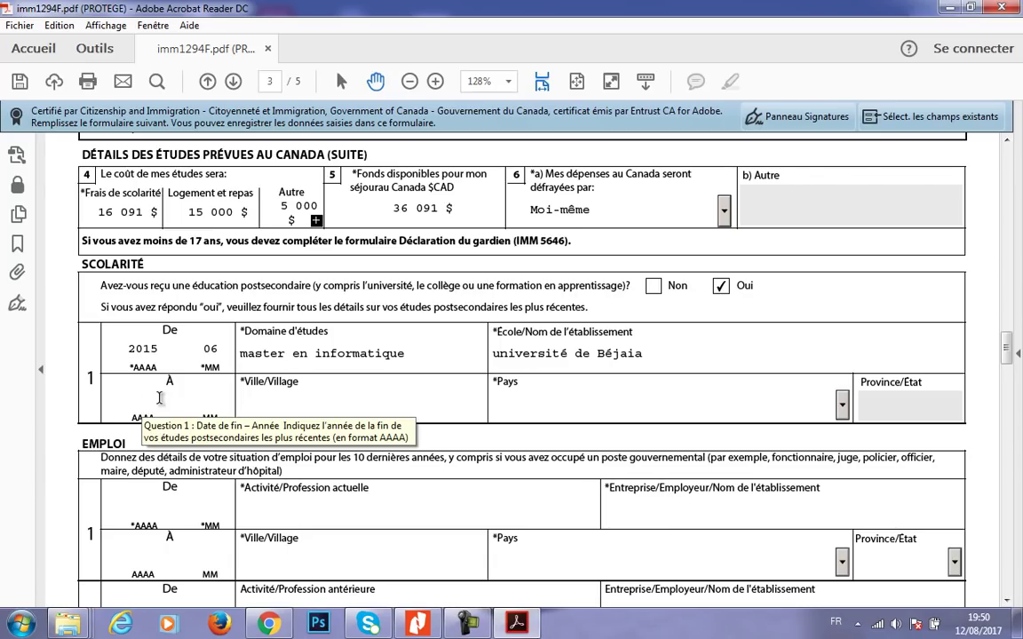
pyautogui.moveTo(407, 354); pyautogui.dragTo(317, 354)
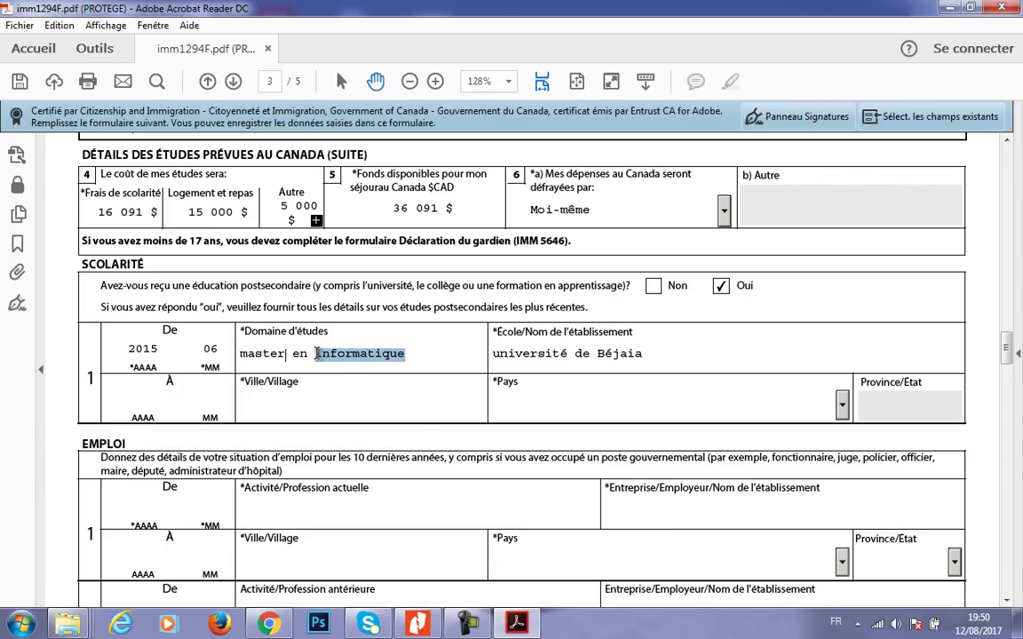
pyautogui.write('réseau')
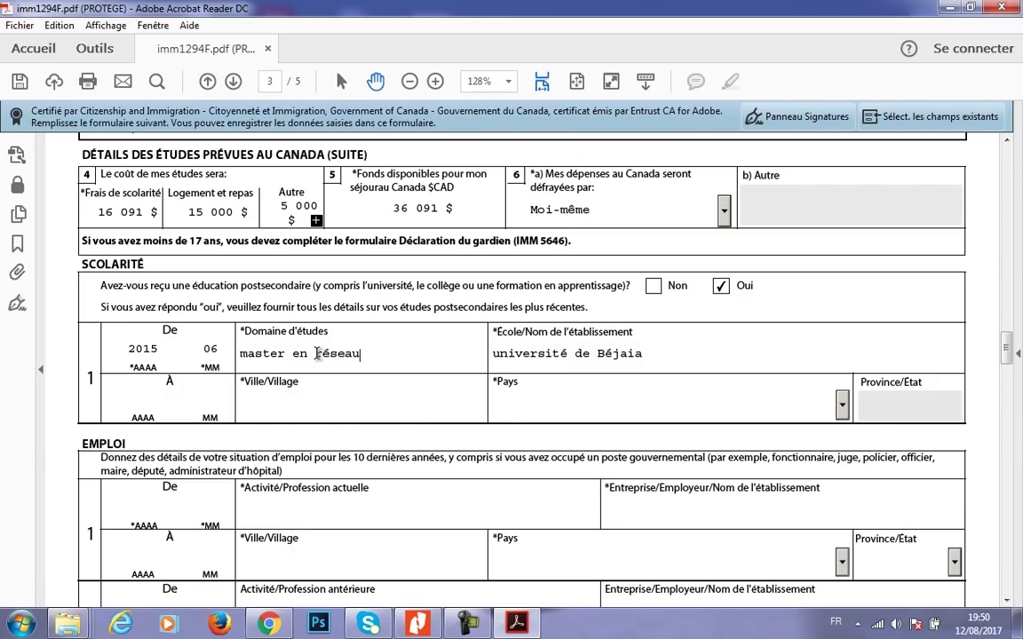
pyautogui.write('x informatique')
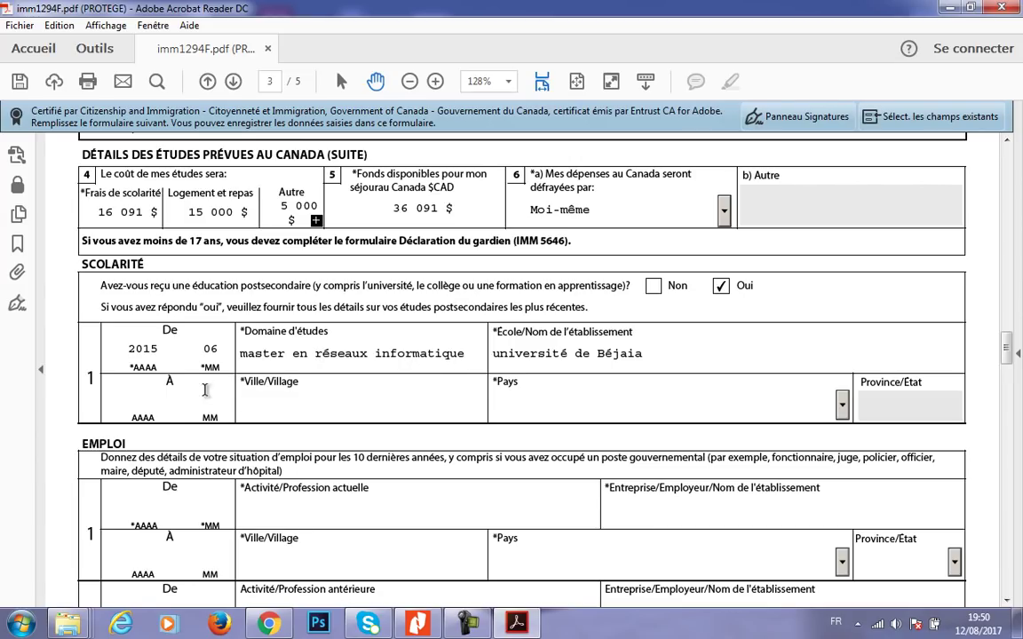
# - Correct the study dates to run from 2008-09 to 2014-06
pyautogui.click(155, 401)
pyautogui.press('BackSpace')
pyautogui.press('BackSpace')
pyautogui.write('08')
pyautogui.click(215, 346)
pyautogui.write('09')
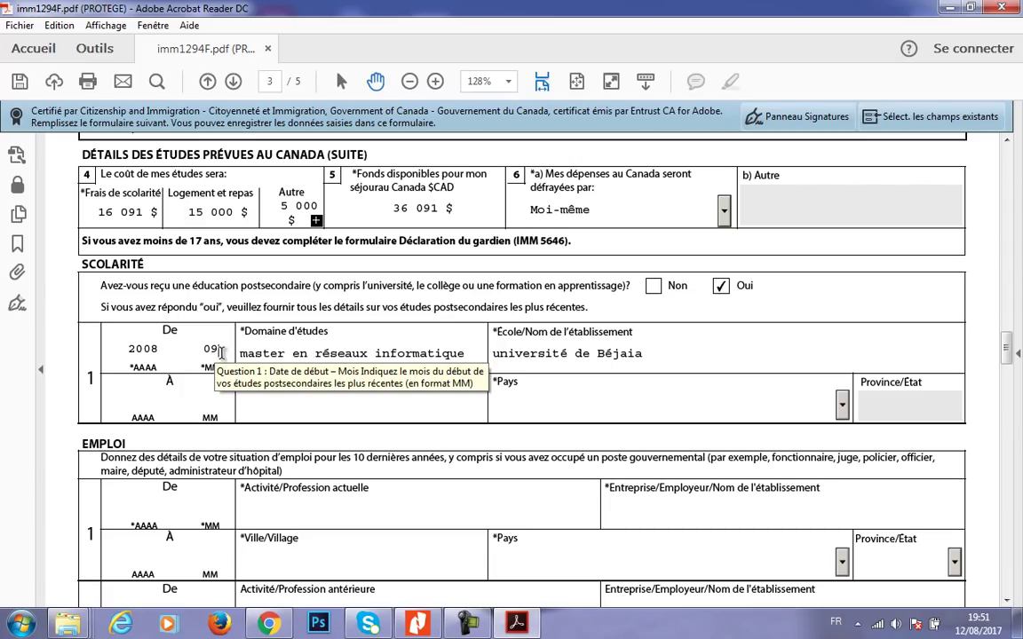
pyautogui.click(145, 408)
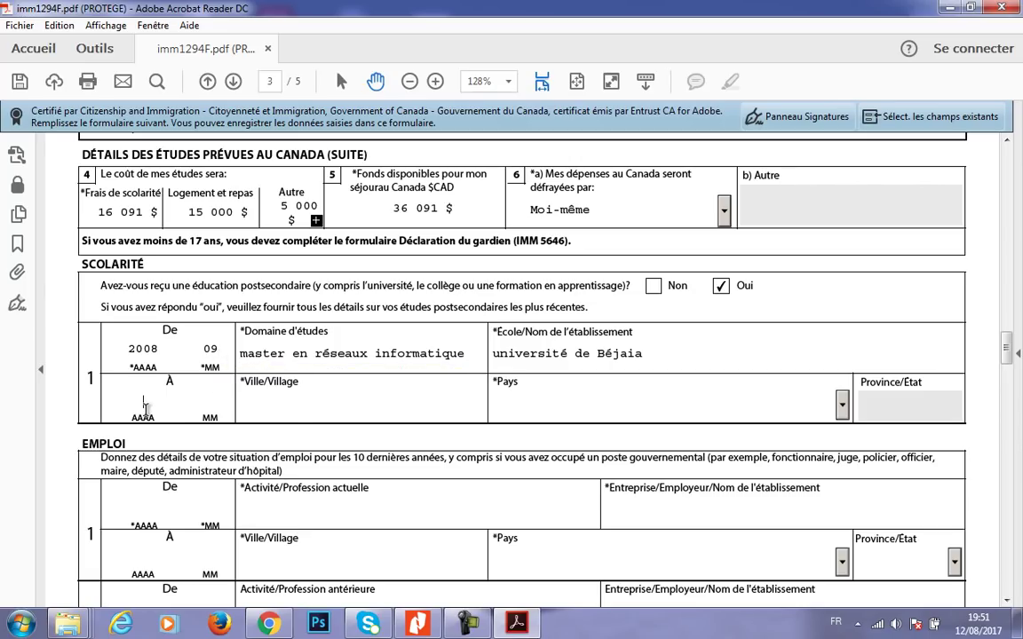
pyautogui.write('2014')
pyautogui.write('06')
pyautogui.doubleClick(211, 349)
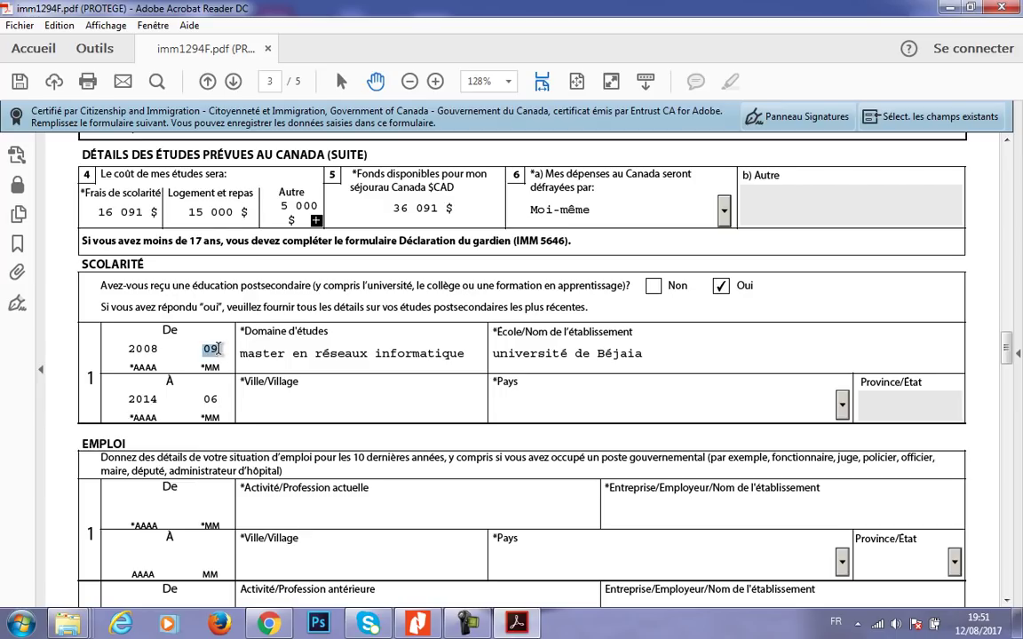
pyautogui.click(159, 401)
pyautogui.doubleClick(162, 400)
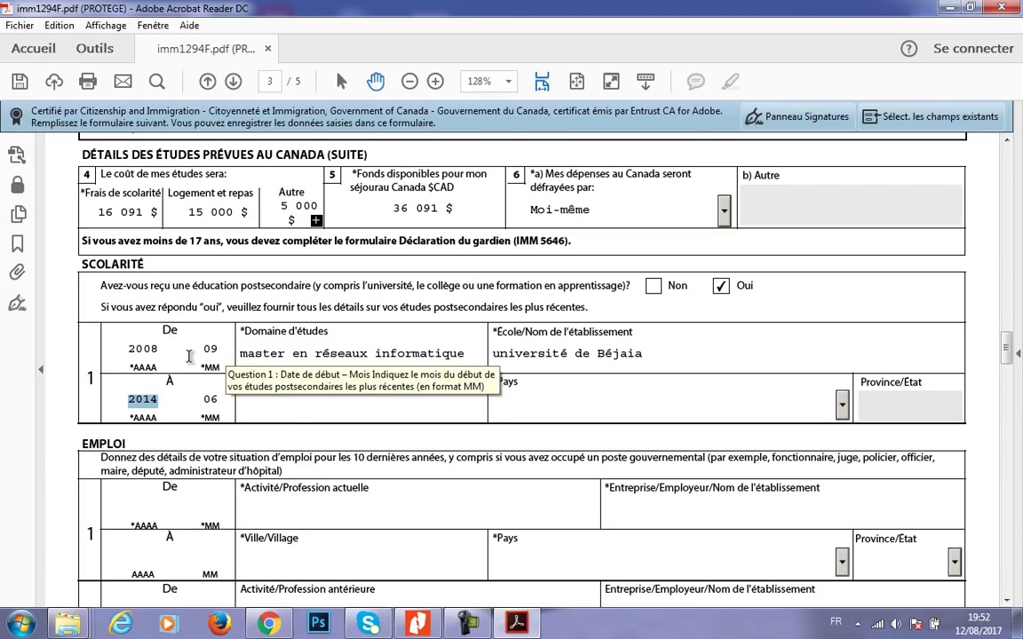
# - Give education row 1 the city Béjaia and country Algérie, then scroll to the EMPLOI section
pyautogui.click(339, 389)
pyautogui.click(313, 397)
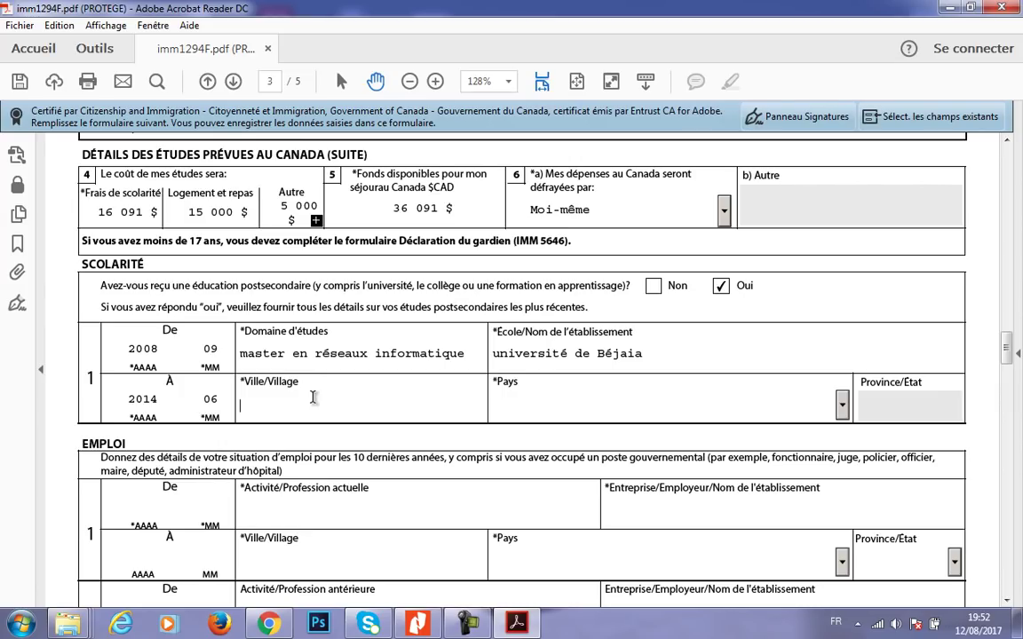
pyautogui.write('Béjaia')
pyautogui.click(841, 413)
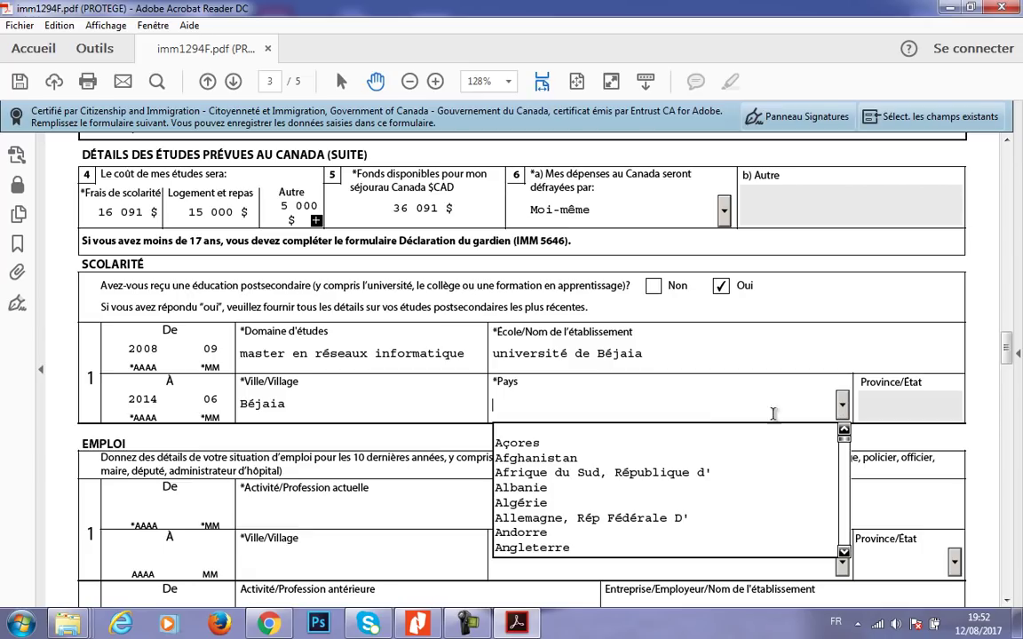
pyautogui.click(549, 500)
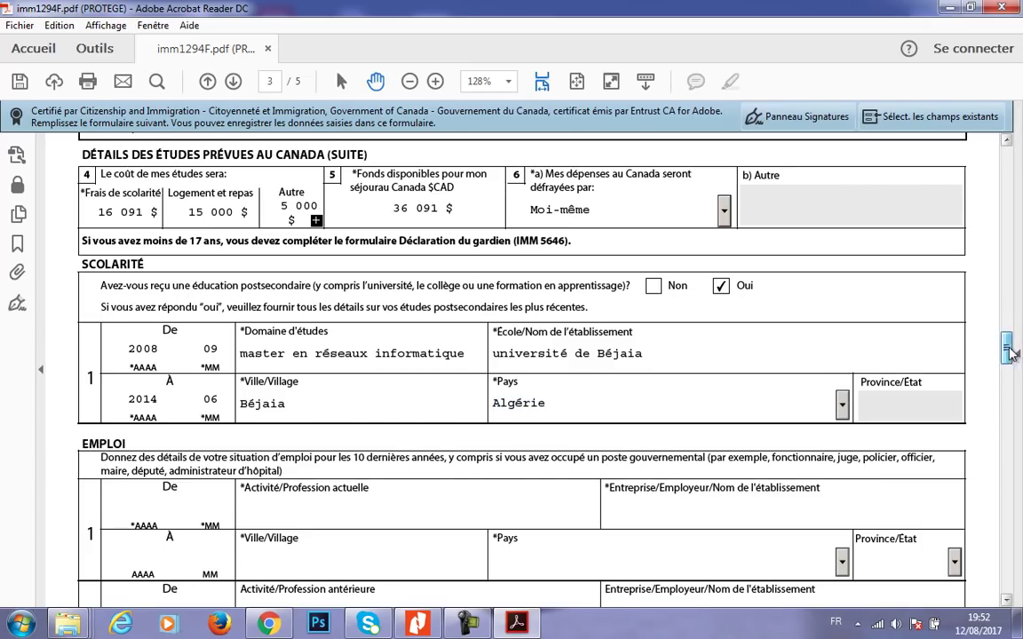
pyautogui.moveTo(1006, 347); pyautogui.dragTo(1007, 358)
pyautogui.click(152, 375)
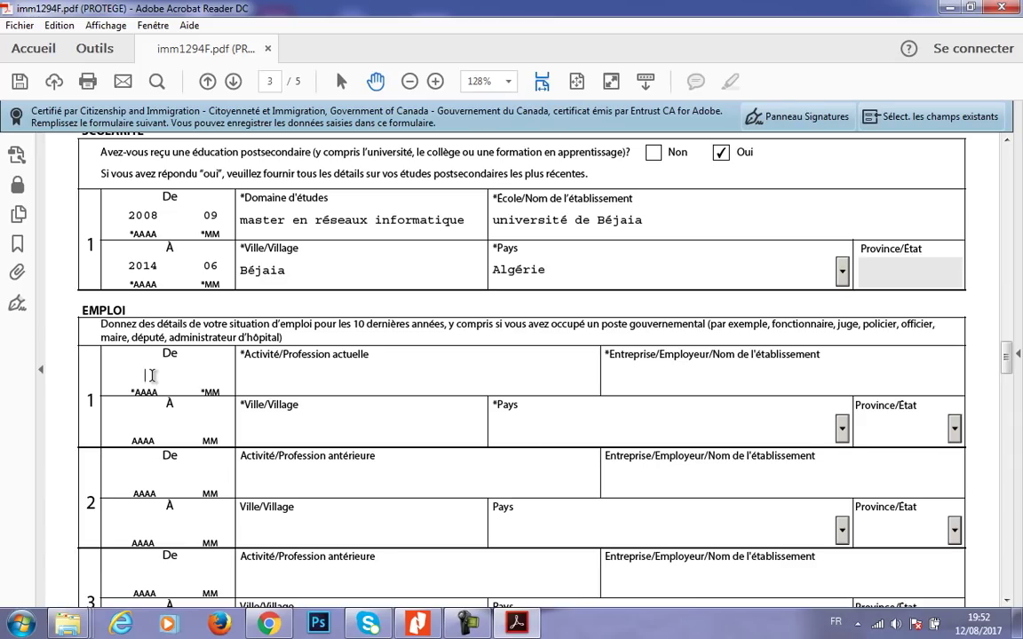
# - Fill employment row 1 with 2015-09, Etudiant, université de Béjaia, Béjaia and Algérie
pyautogui.click(132, 266)
pyautogui.click(140, 372)
pyautogui.write('2015')
pyautogui.write('09')
pyautogui.click(273, 383)
pyautogui.write('Etudiant')
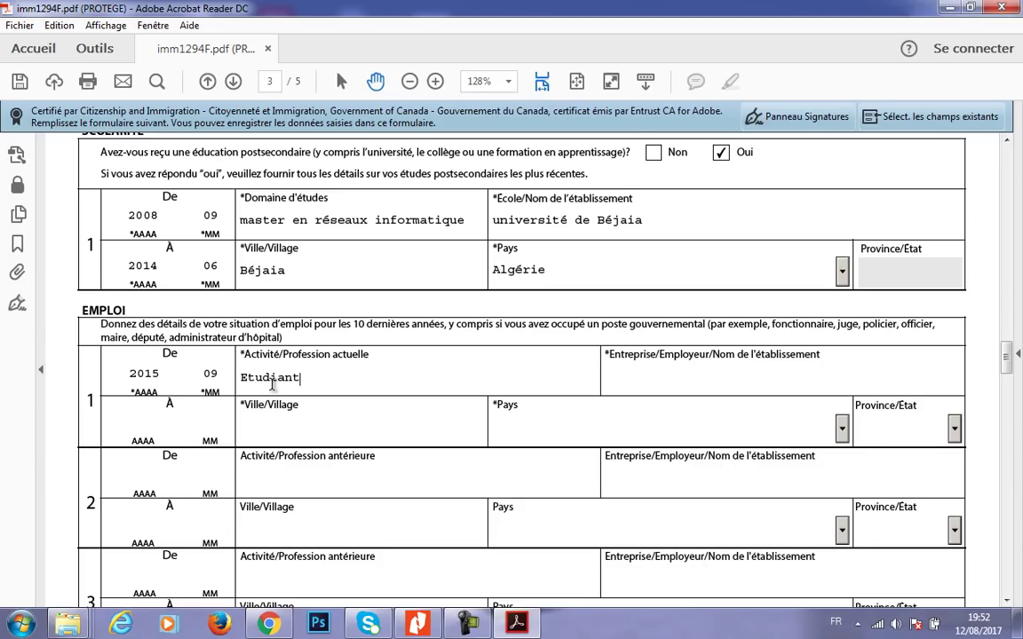
pyautogui.click(634, 387)
pyautogui.write('université de Béjaia')
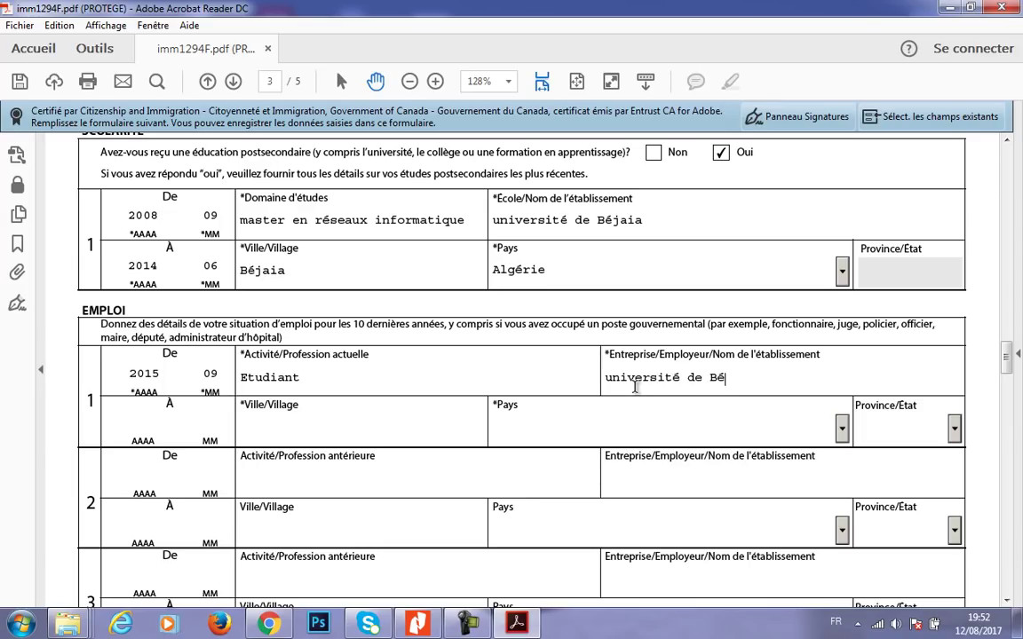
pyautogui.click(318, 418)
pyautogui.write('Béjaia')
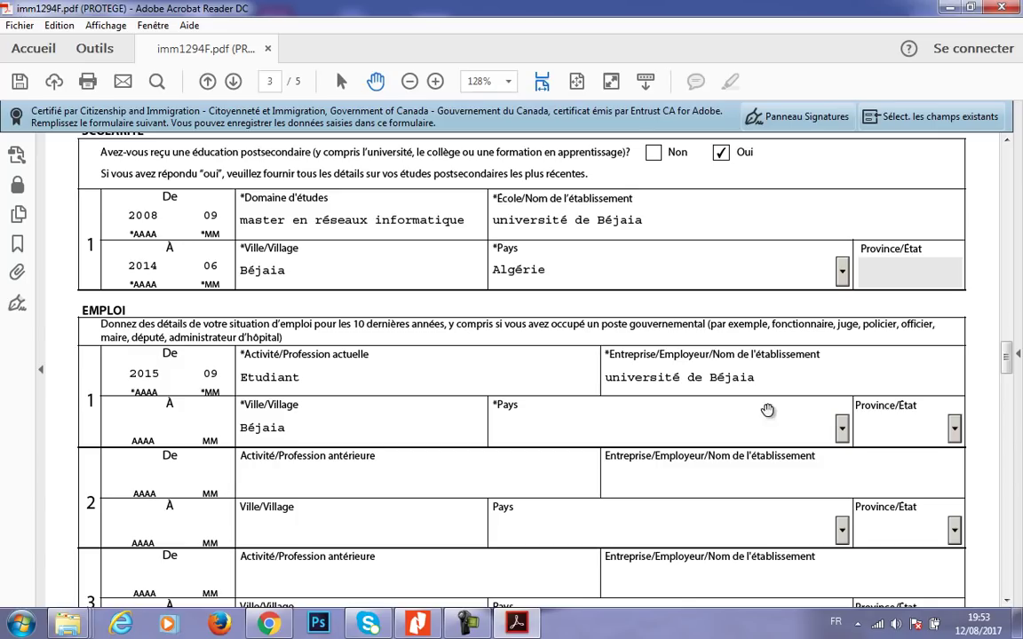
pyautogui.click(840, 430)
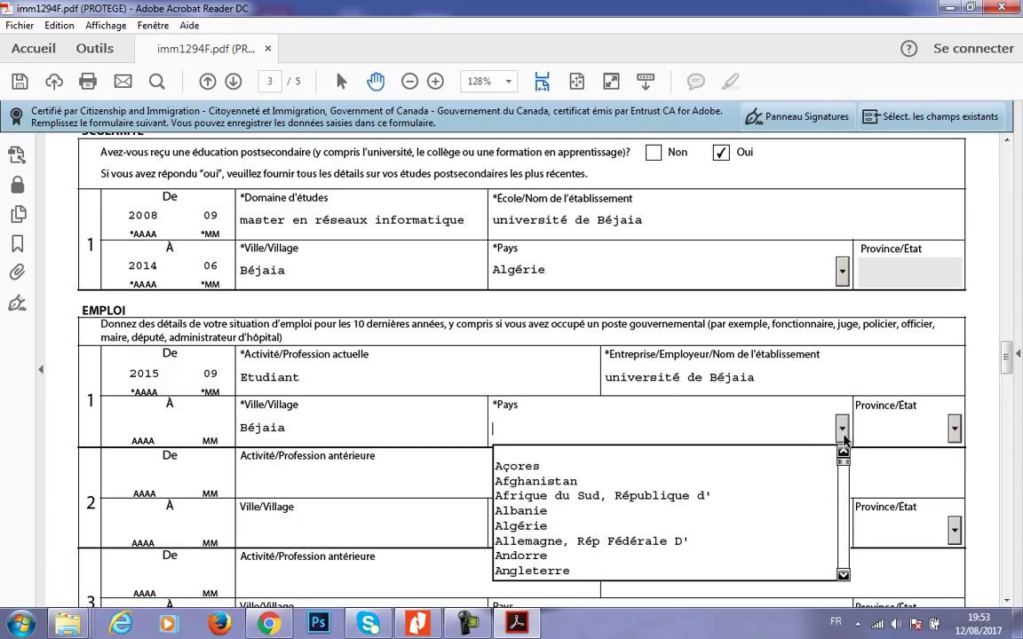
pyautogui.click(557, 524)
# - Clear the start year, month, occupation, city and employer from employment row 1, keeping Algérie
pyautogui.click(435, 372)
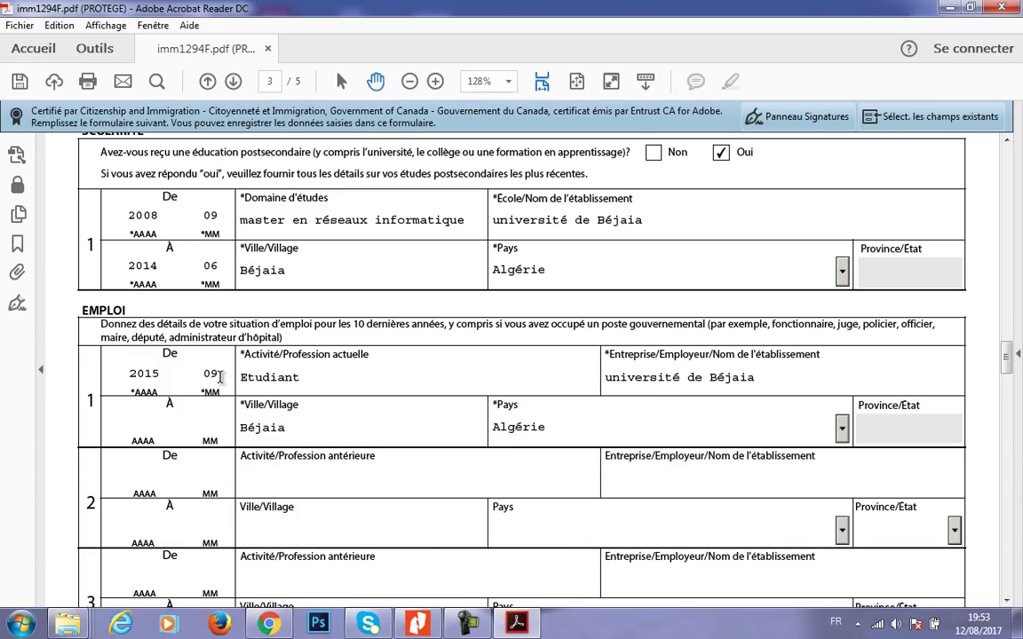
pyautogui.doubleClick(142, 374)
pyautogui.press('BackSpace')
pyautogui.doubleClick(206, 374)
pyautogui.press('BackSpace')
pyautogui.doubleClick(309, 380)
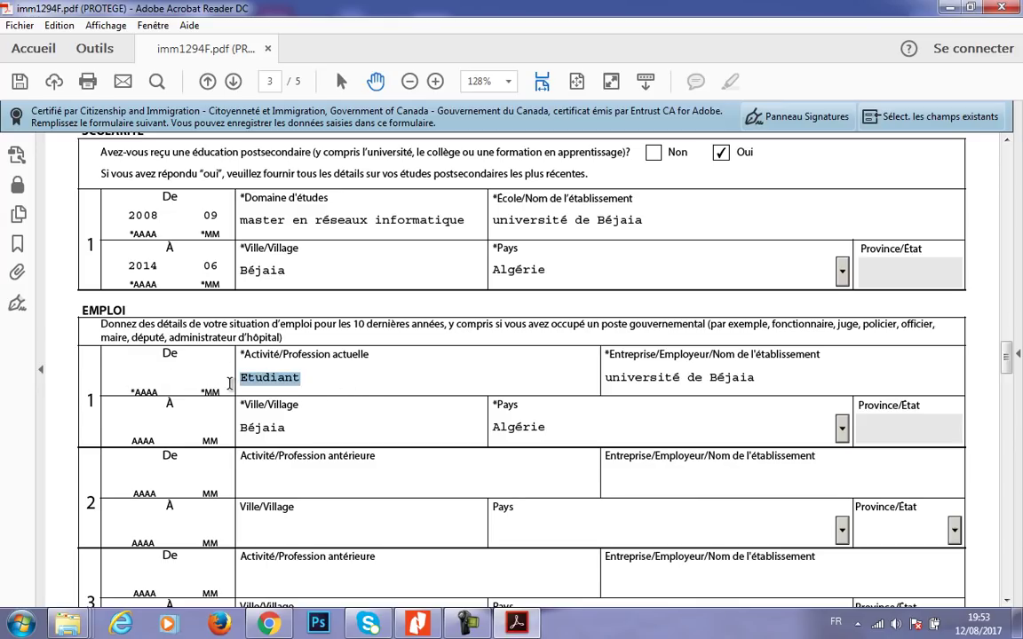
pyautogui.press('BackSpace')
pyautogui.doubleClick(262, 427)
pyautogui.press('BackSpace')
pyautogui.moveTo(755, 378); pyautogui.dragTo(589, 371)
pyautogui.press('BackSpace')
pyautogui.press('BackSpace')
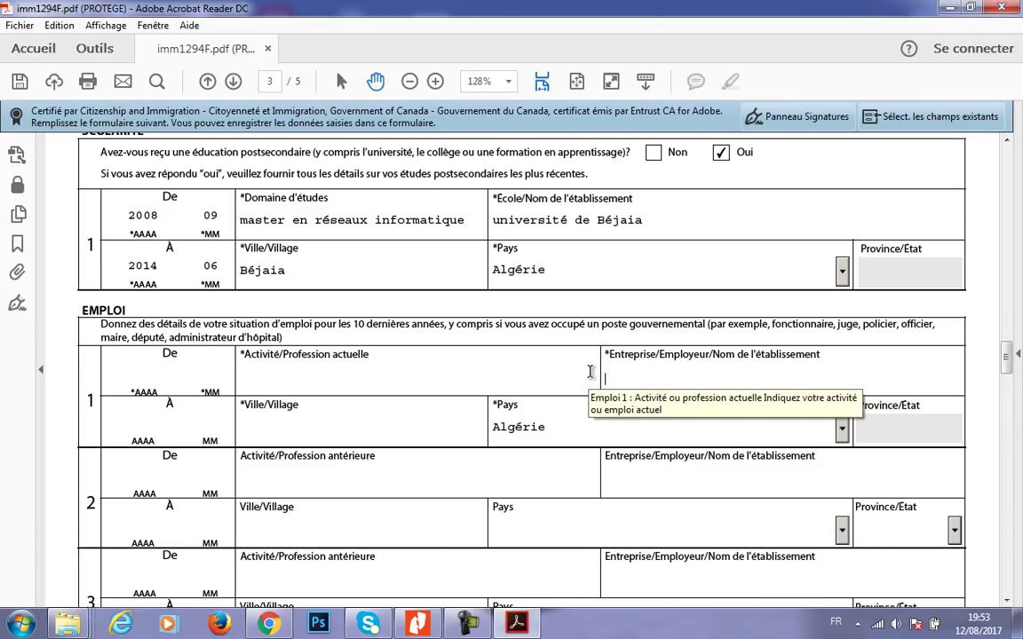
# - Retype 2015 as the row 1 start year, then erase it again
pyautogui.moveTo(550, 432); pyautogui.dragTo(489, 432)
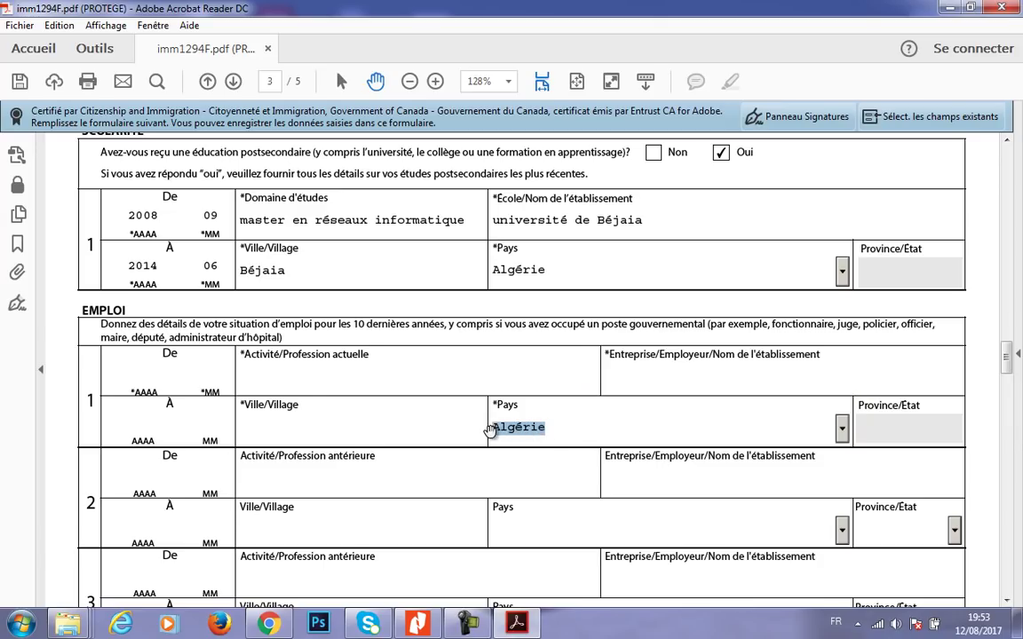
pyautogui.click(489, 432)
pyautogui.click(165, 379)
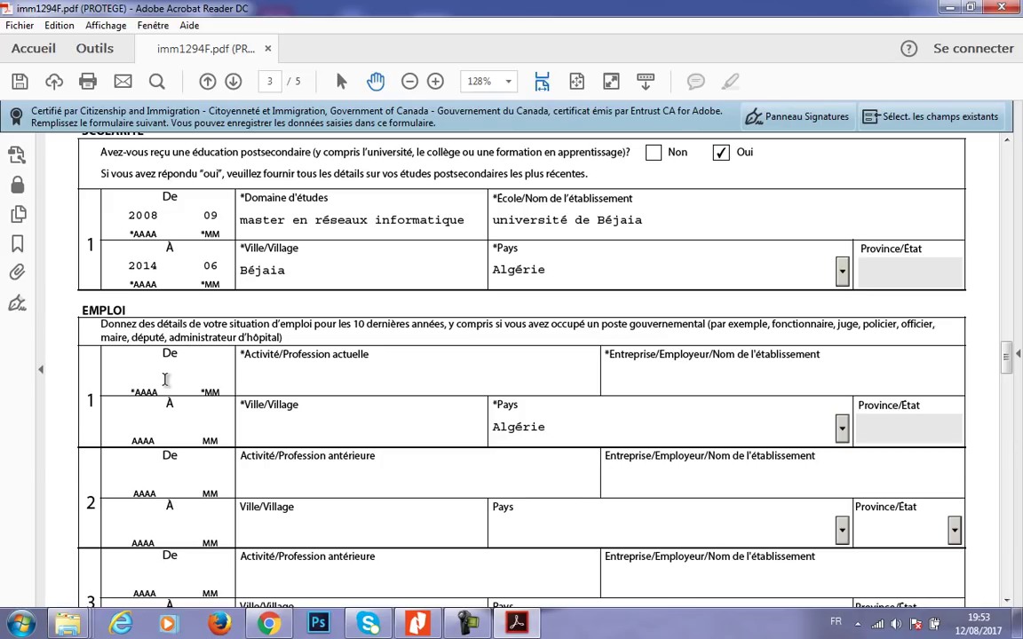
pyautogui.write('2015')
pyautogui.moveTo(157, 376); pyautogui.dragTo(129, 375)
pyautogui.press('BackSpace')
# - Enter 2016-06, occupation 'administrateur réseaux', employer Sarl Danoune and city Akbou in employment row 1
pyautogui.click(130, 375)
pyautogui.write('2016')
pyautogui.write('06')
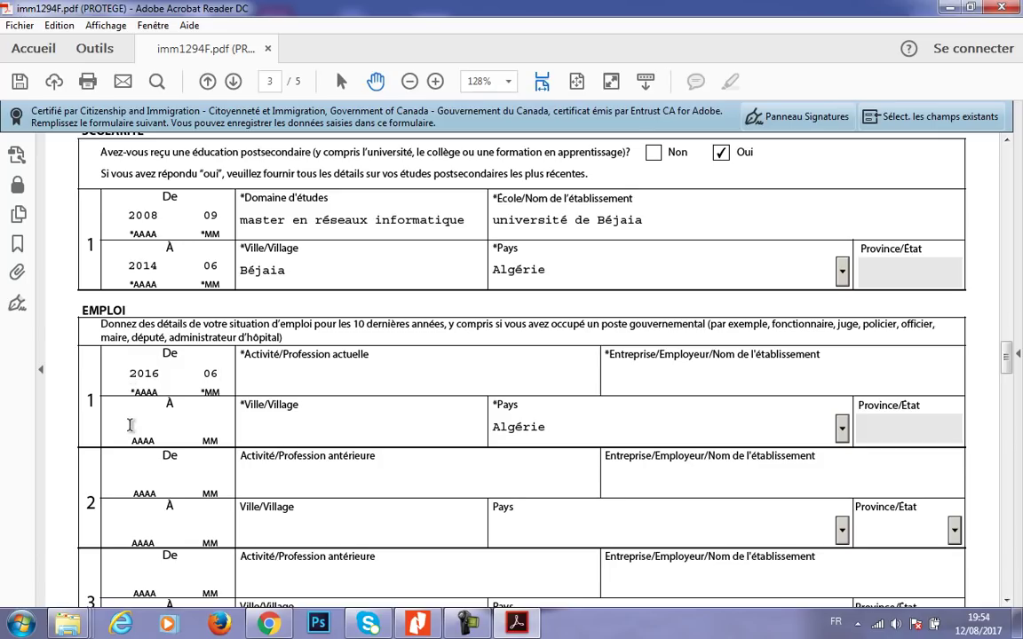
pyautogui.click(263, 365)
pyautogui.write('administrate')
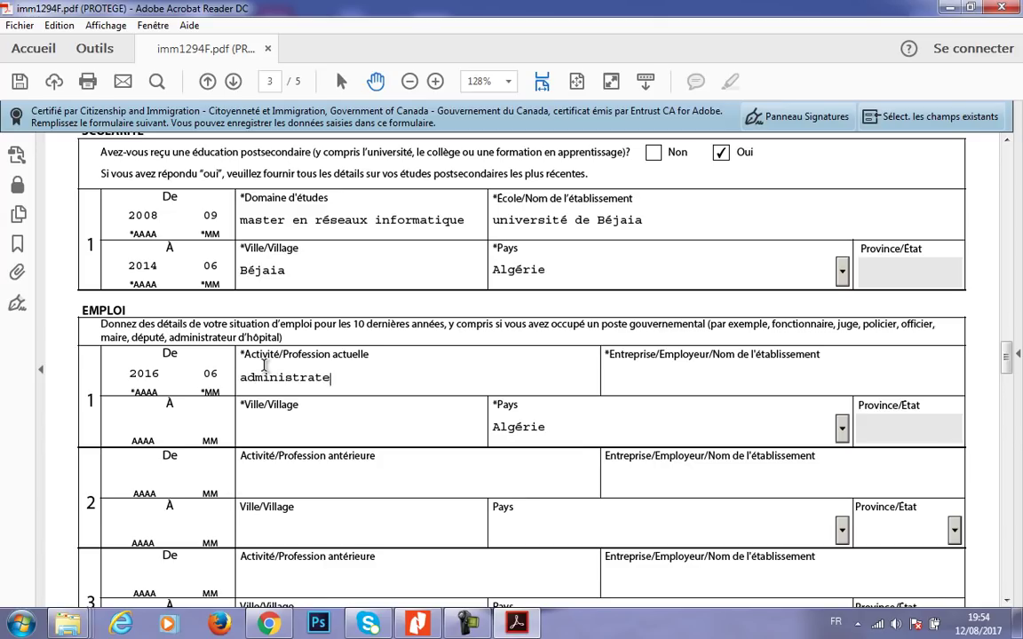
pyautogui.write('ur réseaux')
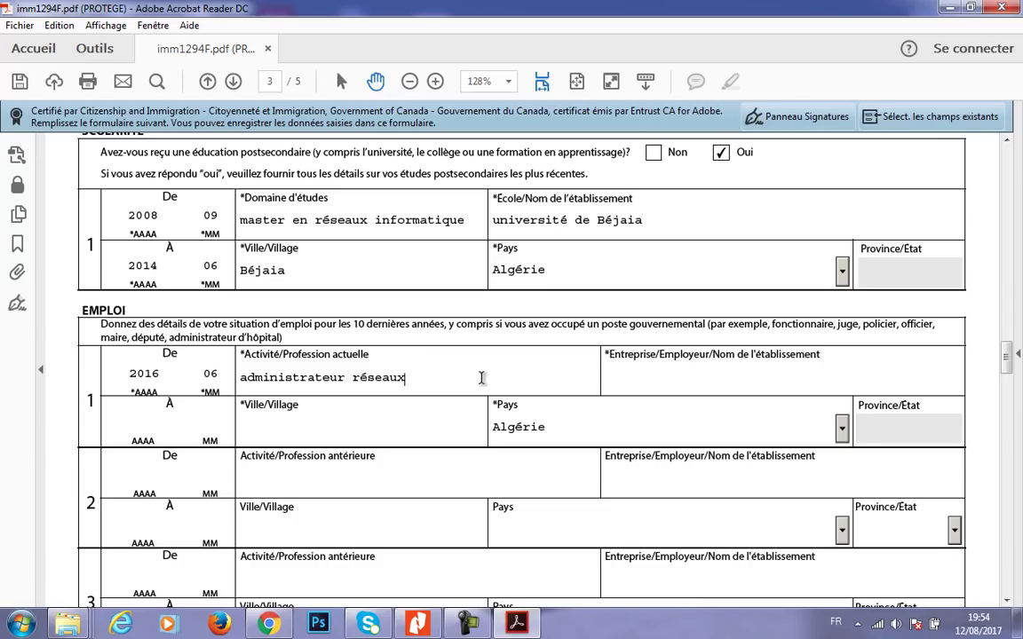
pyautogui.click(655, 384)
pyautogui.write('Sarl Danoune')
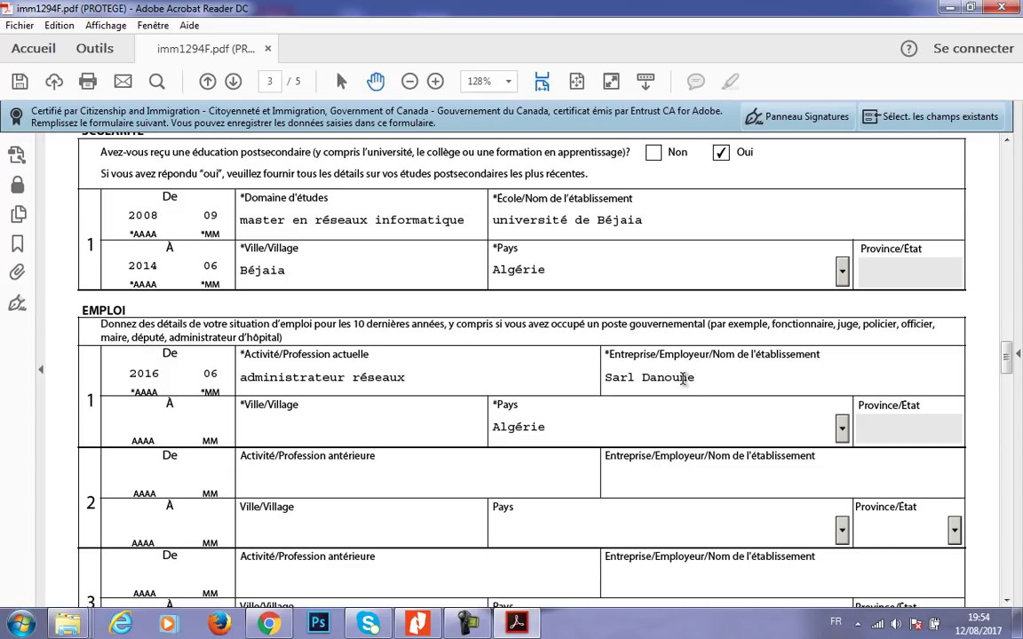
pyautogui.click(360, 429)
pyautogui.write('Akbou')
# - In employment row 2, enter dates 2014-10 to 2016-04 and occupation 'administrateur réseaux'
pyautogui.scroll(-1, 1006, 371)
pyautogui.scroll(-1, 1006, 371)
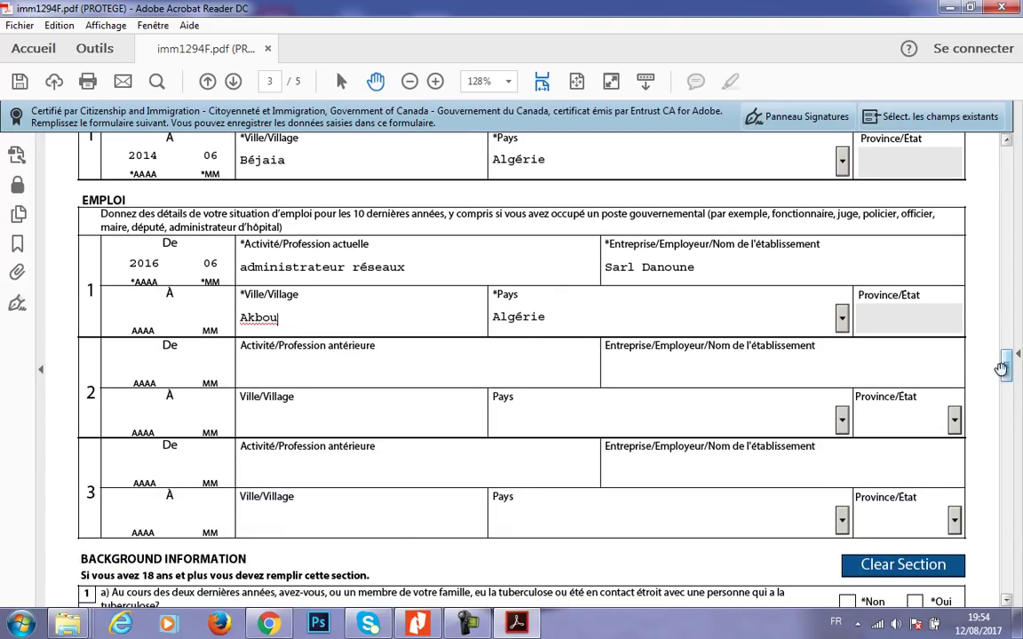
pyautogui.click(154, 368)
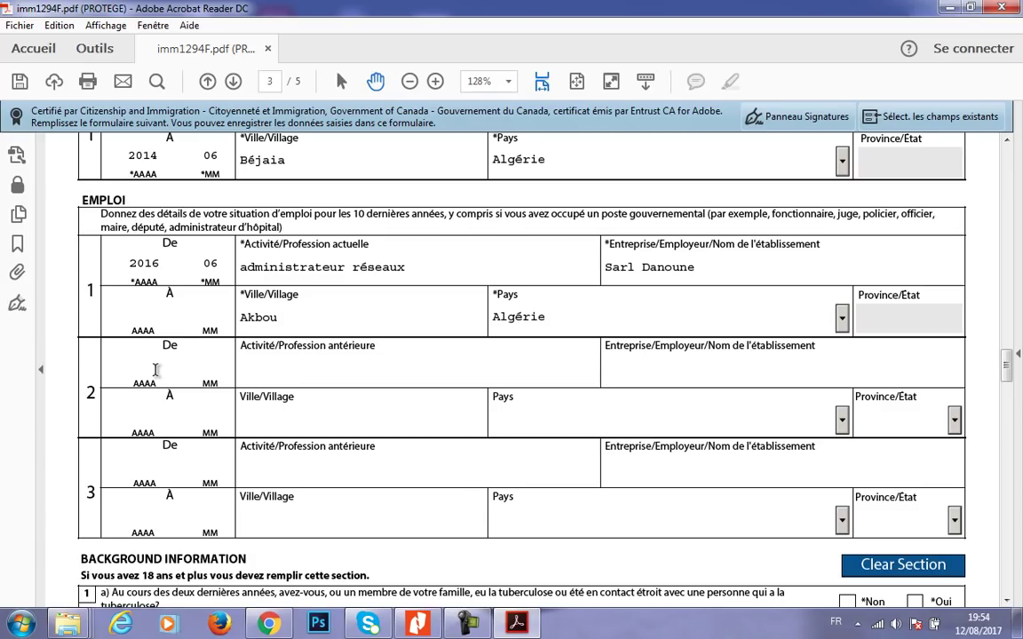
pyautogui.write('2014')
pyautogui.press('Tab')
pyautogui.write('10')
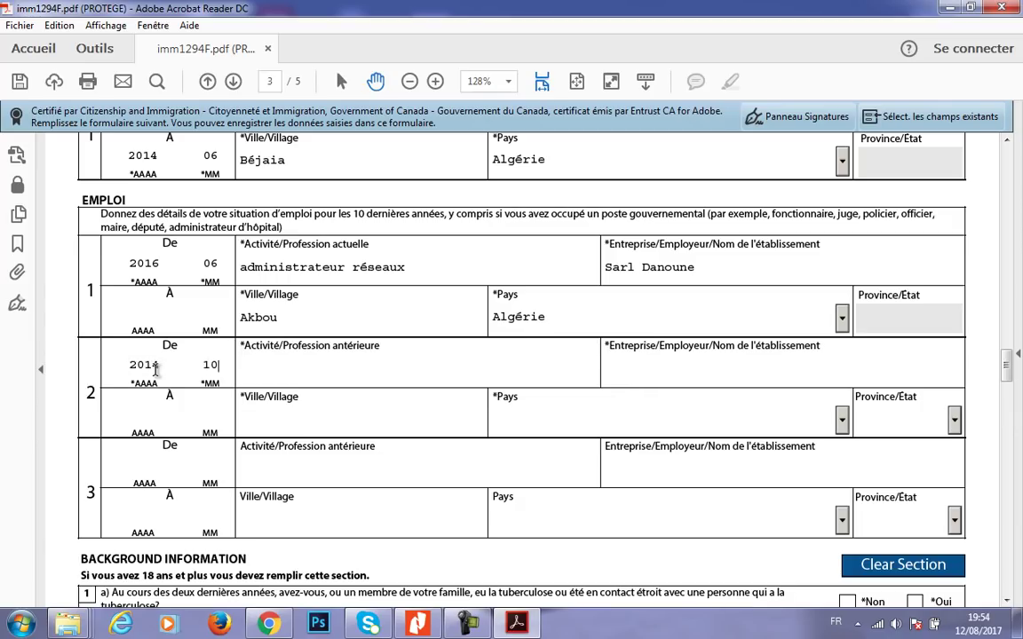
pyautogui.click(158, 417)
pyautogui.write('2016')
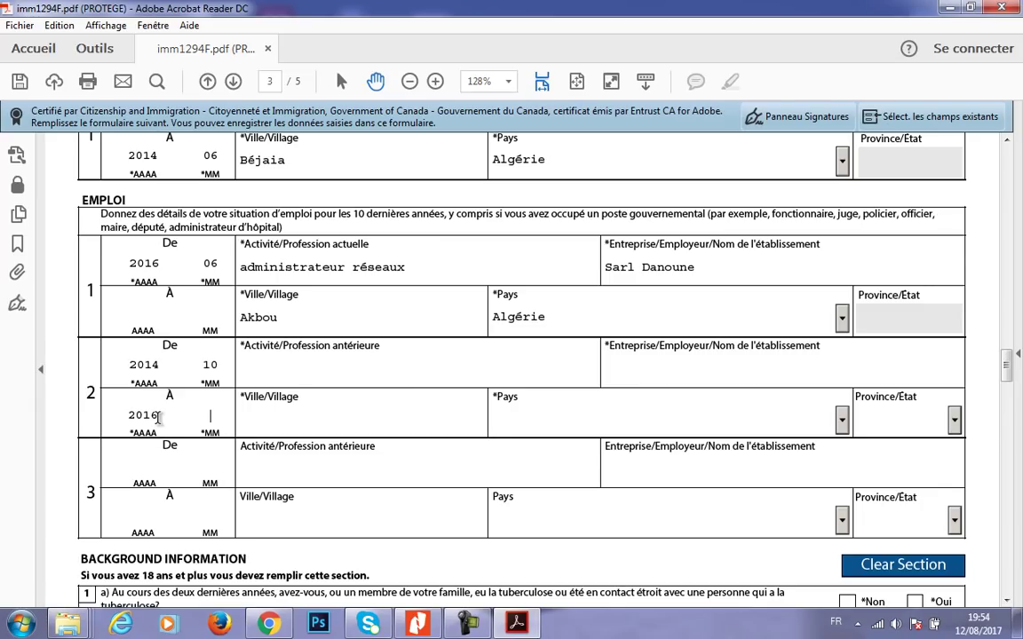
pyautogui.write('0')
pyautogui.write('4')
pyautogui.write('admin')
pyautogui.write('istrat')
pyautogui.write('réseau')
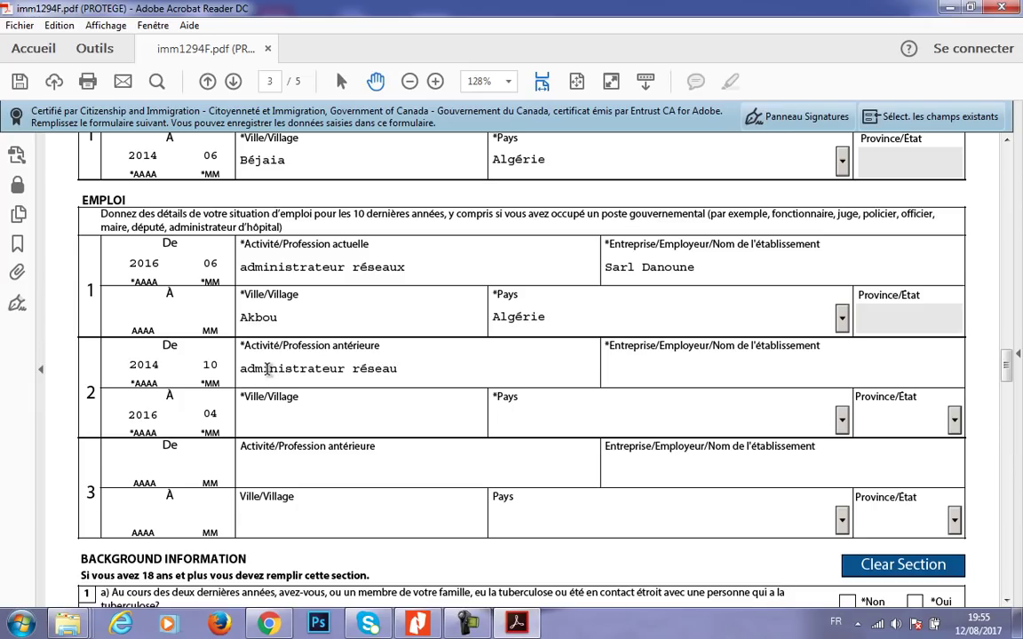
pyautogui.write('x')
# - Set row 2's employer to 'sarl soummam', city Akbou and country Algérie
pyautogui.click(692, 370)
pyautogui.write('saarl')
pyautogui.press('BackSpace')
pyautogui.press('BackSpace')
pyautogui.press('BackSpace')
pyautogui.write('rl soumam')
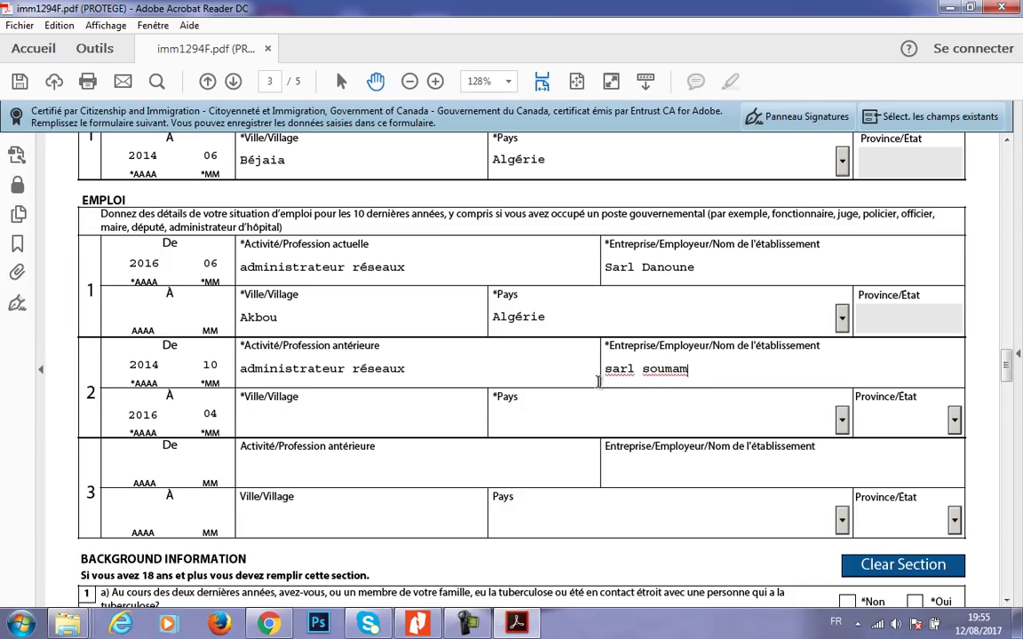
pyautogui.click(675, 369)
pyautogui.write('m')
pyautogui.click(391, 417)
pyautogui.write('Akbou')
pyautogui.click(522, 417)
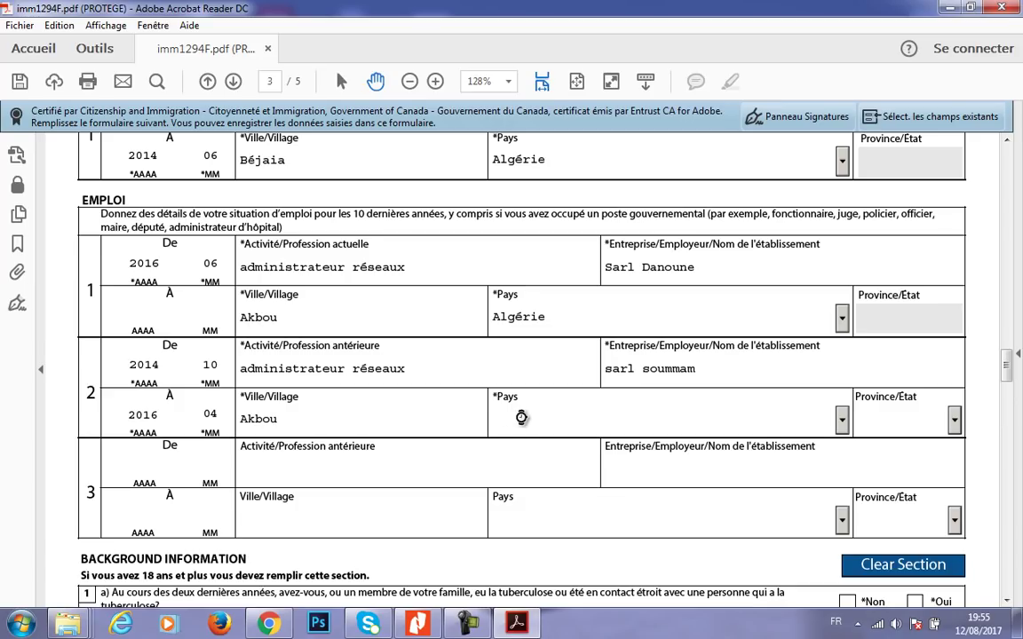
pyautogui.click(841, 419)
pyautogui.click(603, 516)
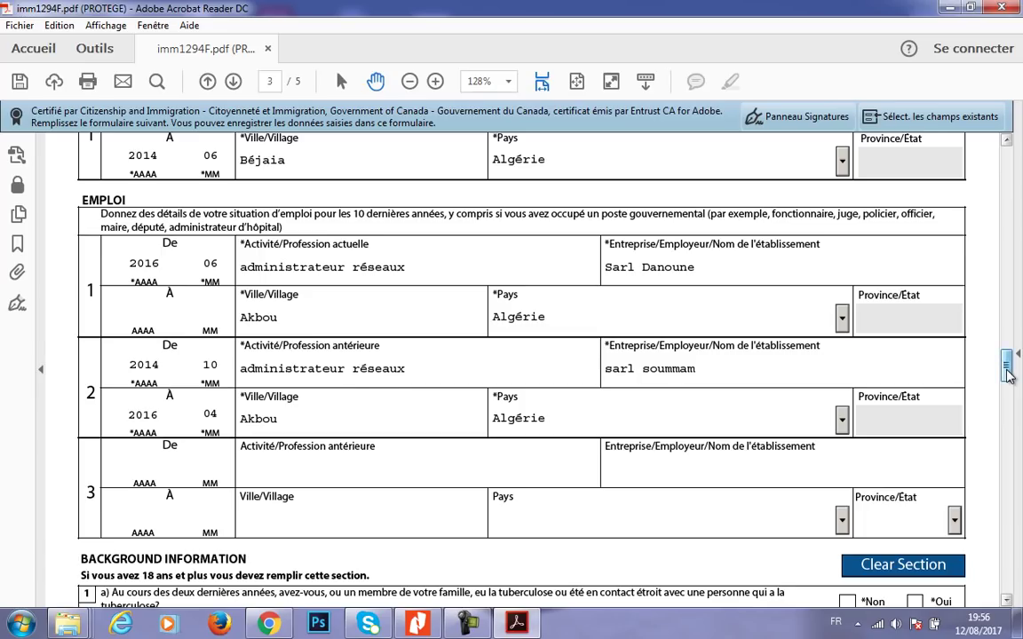
pyautogui.moveTo(1007, 373); pyautogui.dragTo(1007, 397)
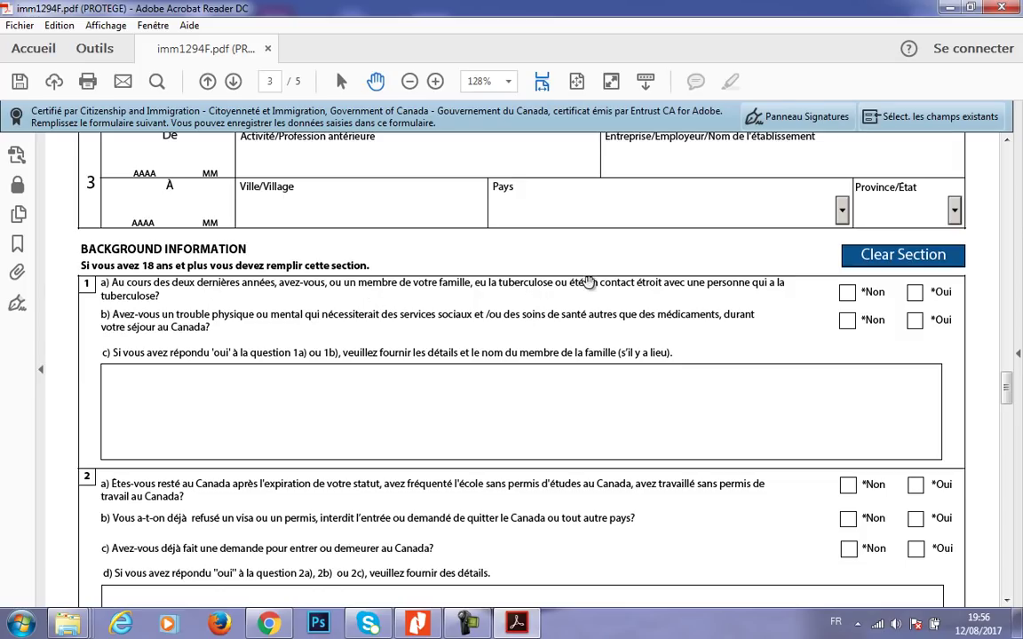
# - Tick Non for question 1a on tuberculosis and question 1b on health care needs
pyautogui.click(849, 296)
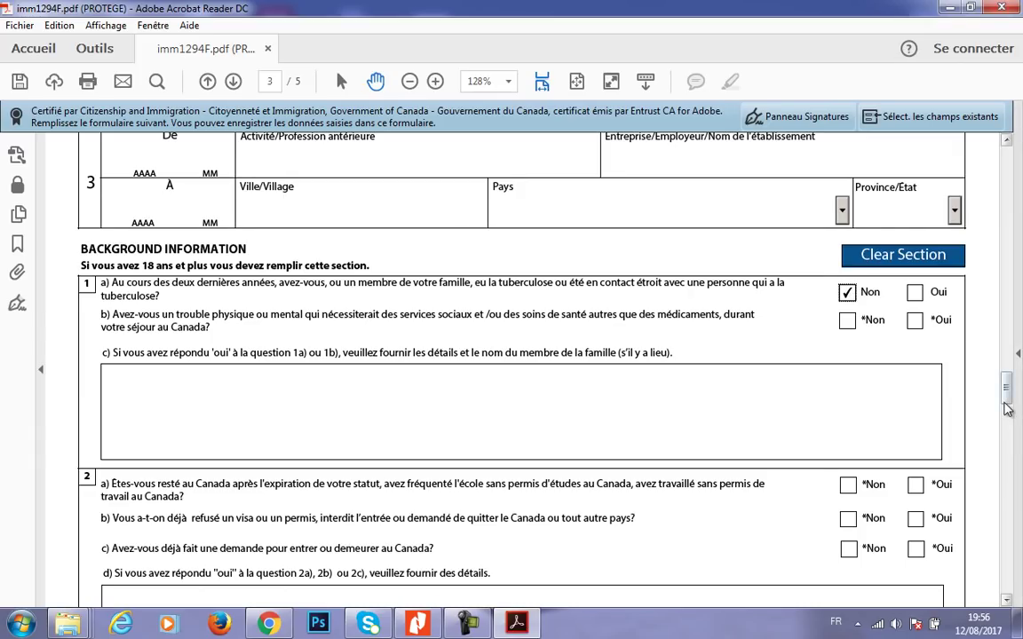
pyautogui.scroll(-1, 1008, 404)
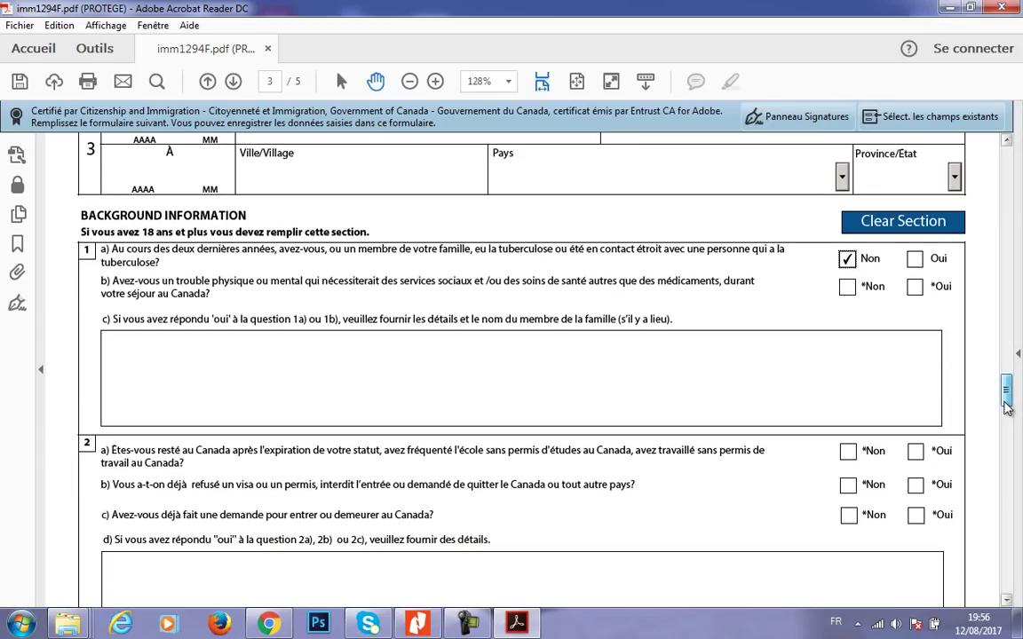
pyautogui.click(716, 289)
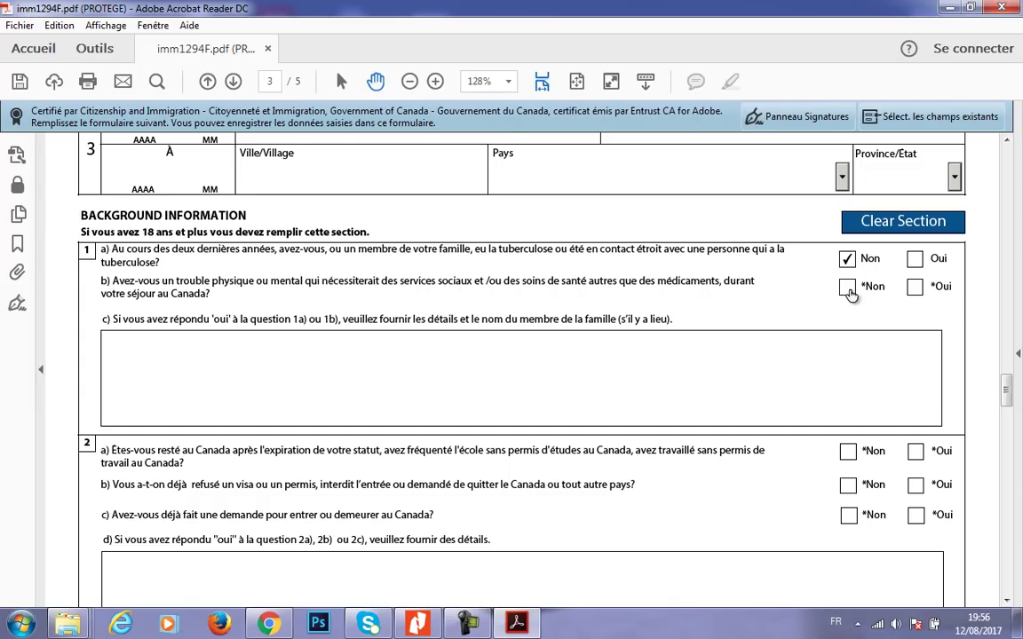
pyautogui.click(847, 286)
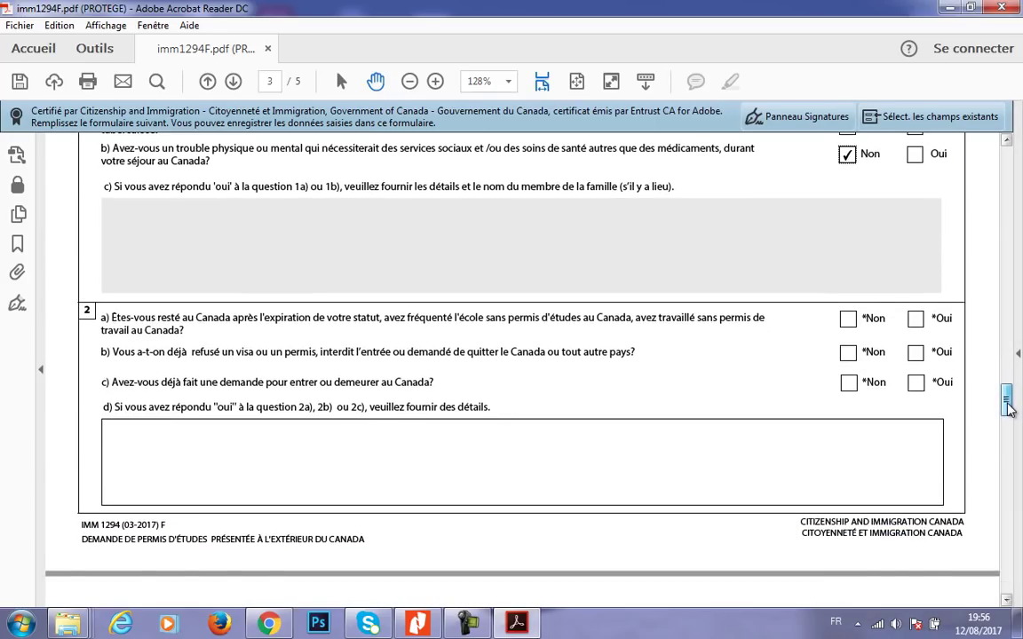
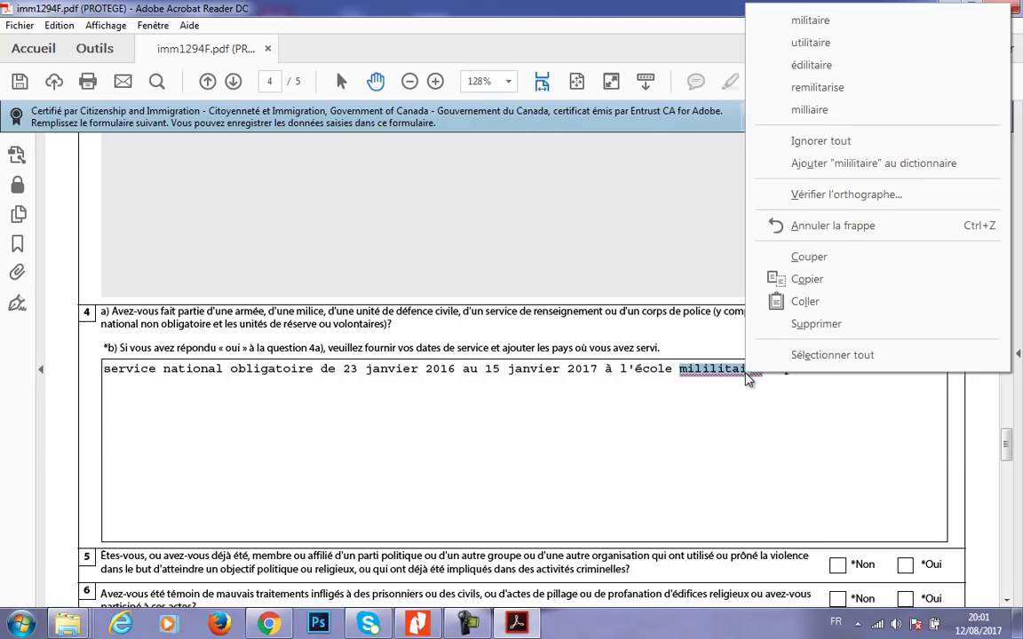
# - Correct the 4b answer to 'école militaire' and add 'elharrach' after it
pyautogui.click(808, 19)
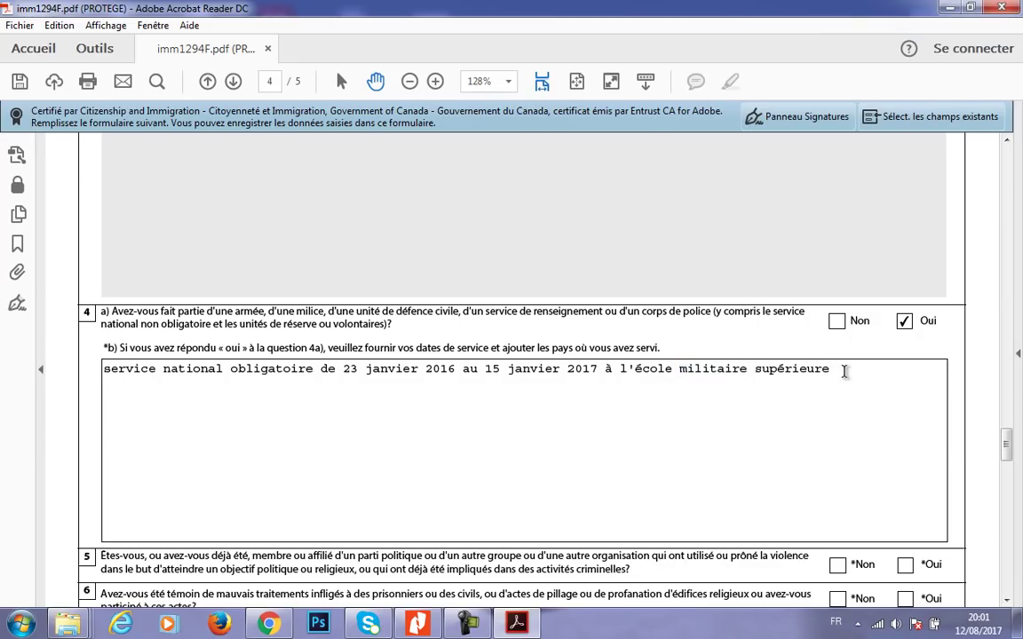
pyautogui.write('elharrach')
pyautogui.moveTo(927, 372); pyautogui.dragTo(85, 337)
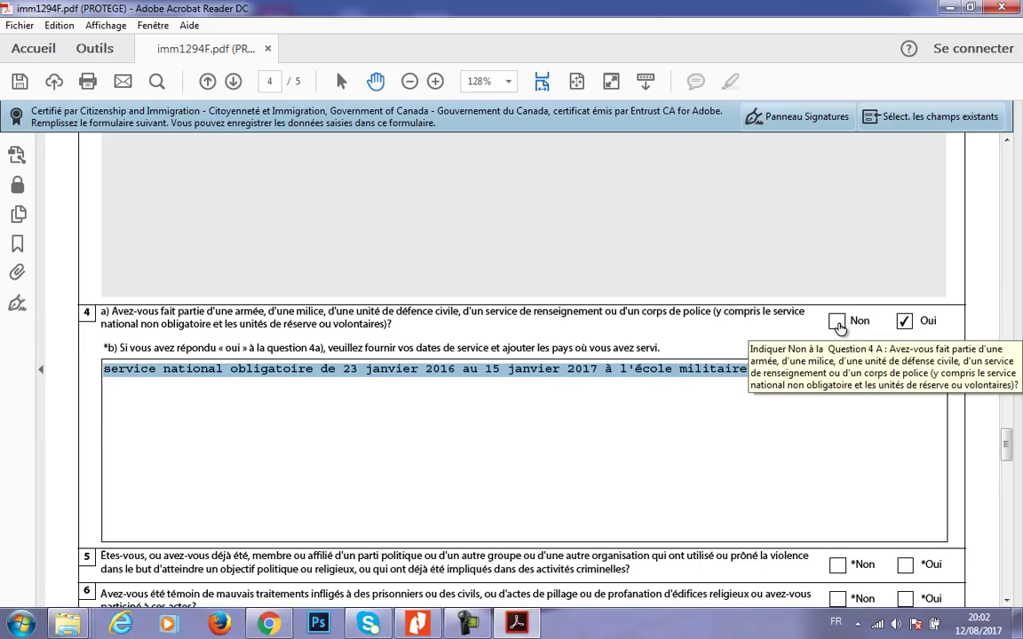
# - Tick Non for question 4a, then for questions 5 and 6 lower on the page
pyautogui.click(837, 323)
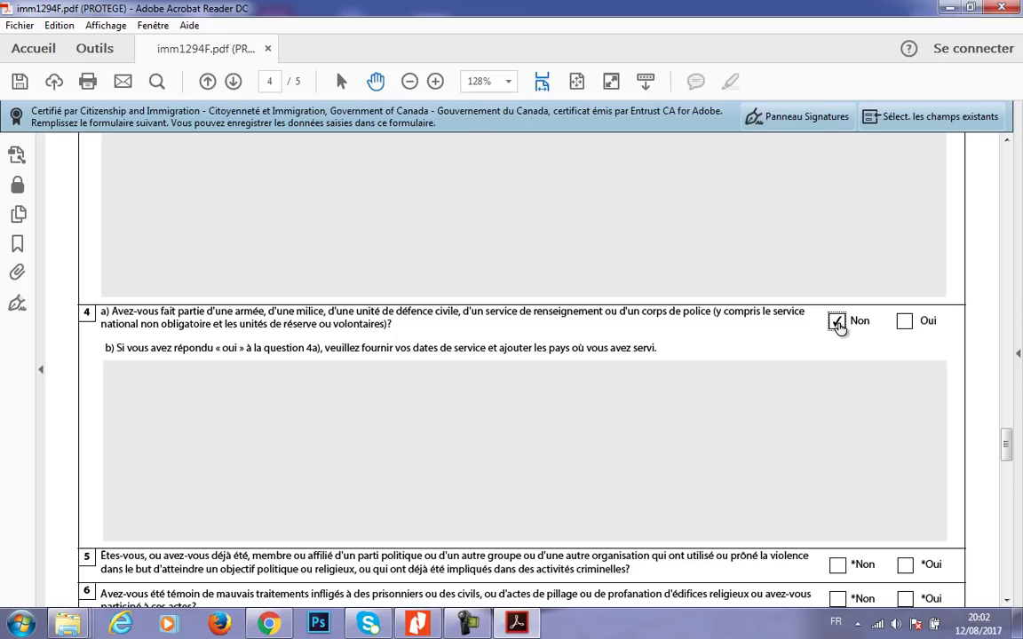
pyautogui.moveTo(1004, 441); pyautogui.dragTo(1006, 453)
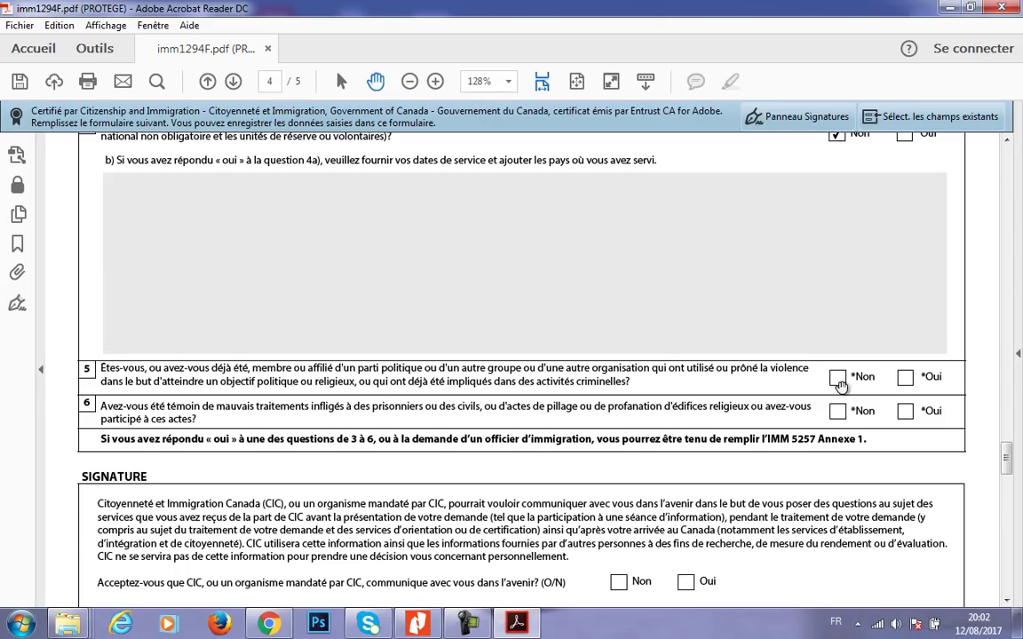
pyautogui.click(839, 382)
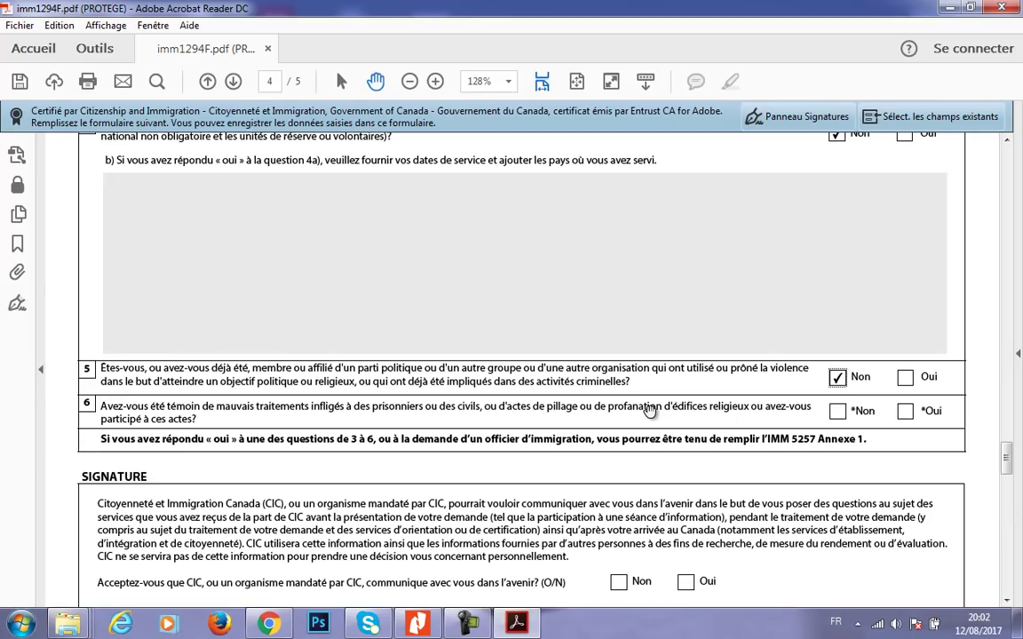
pyautogui.click(860, 415)
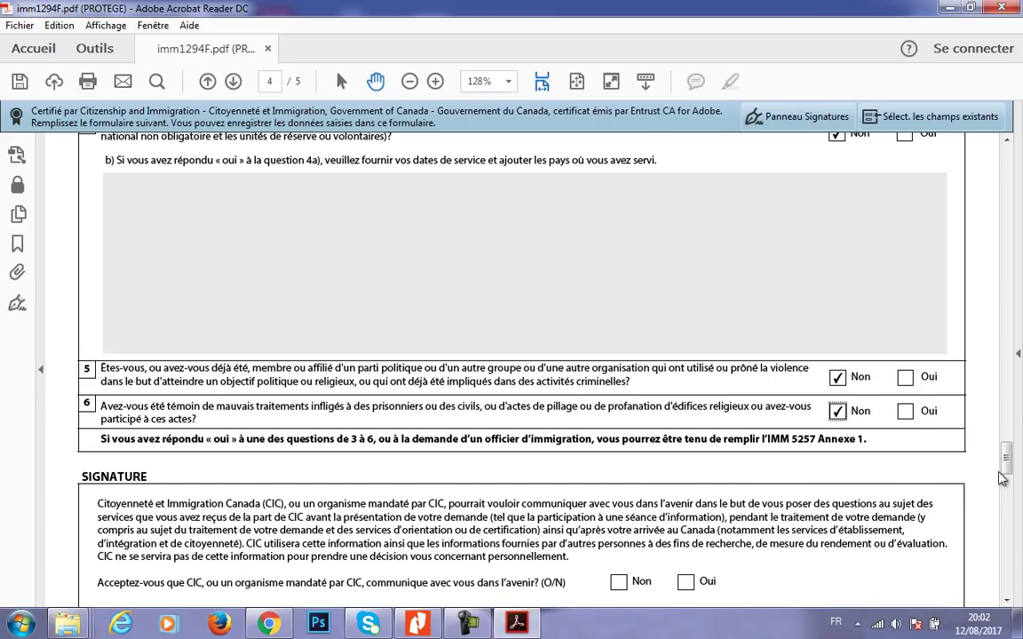
pyautogui.moveTo(1007, 469); pyautogui.dragTo(1009, 484)
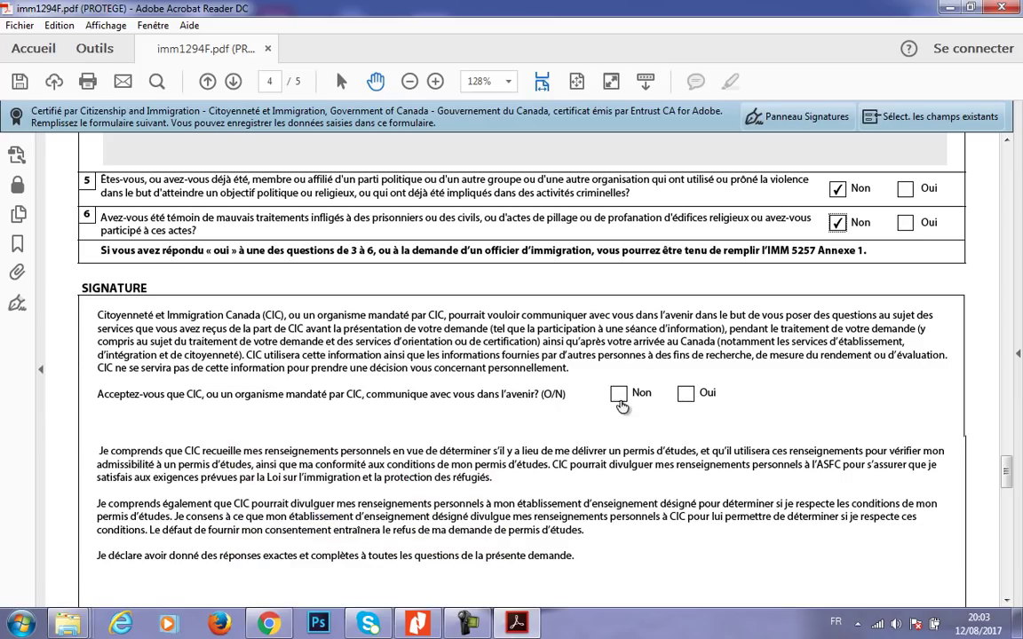
# - Tick Oui for future CIC contact and enter the signature date
pyautogui.click(687, 396)
pyautogui.scroll(-5, 1009, 487)
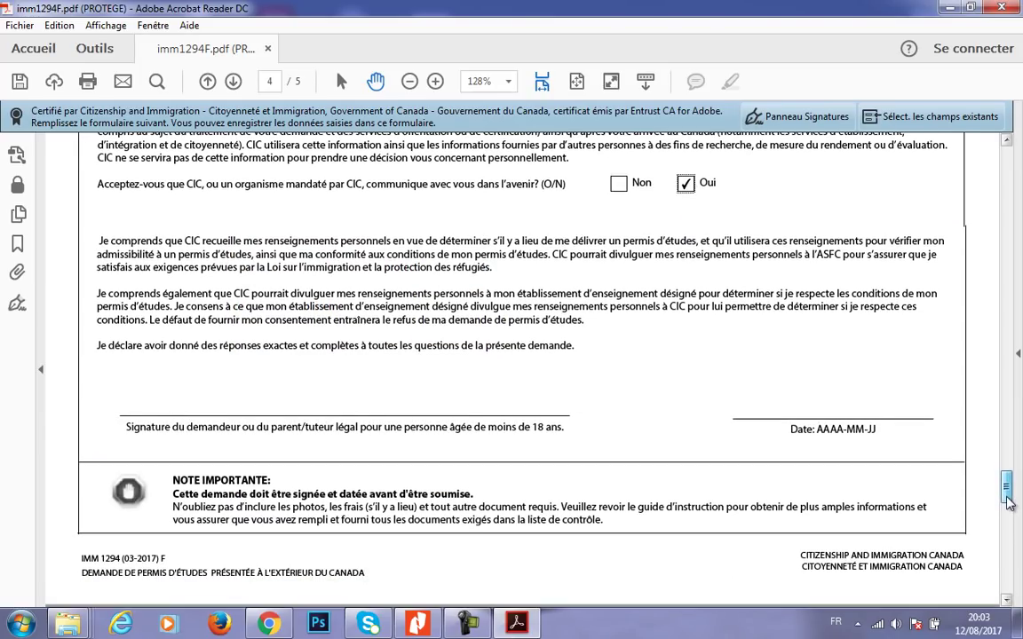
pyautogui.click(825, 405)
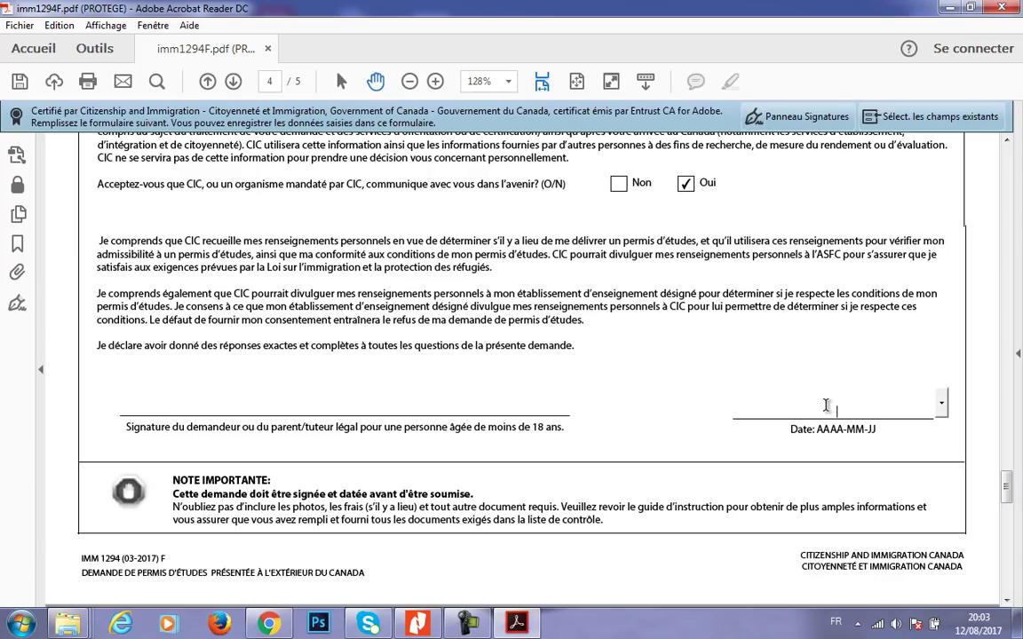
pyautogui.write('2017-01-12')
pyautogui.click(646, 393)
# - Fix the date's month so it reads 2017-08-12
pyautogui.click(847, 411)
pyautogui.press('BackSpace')
pyautogui.write('8')
pyautogui.click(645, 377)
# - Validate the completed form and dismiss the success message
pyautogui.moveTo(1008, 487); pyautogui.dragTo(1008, 523)
pyautogui.click(557, 592)
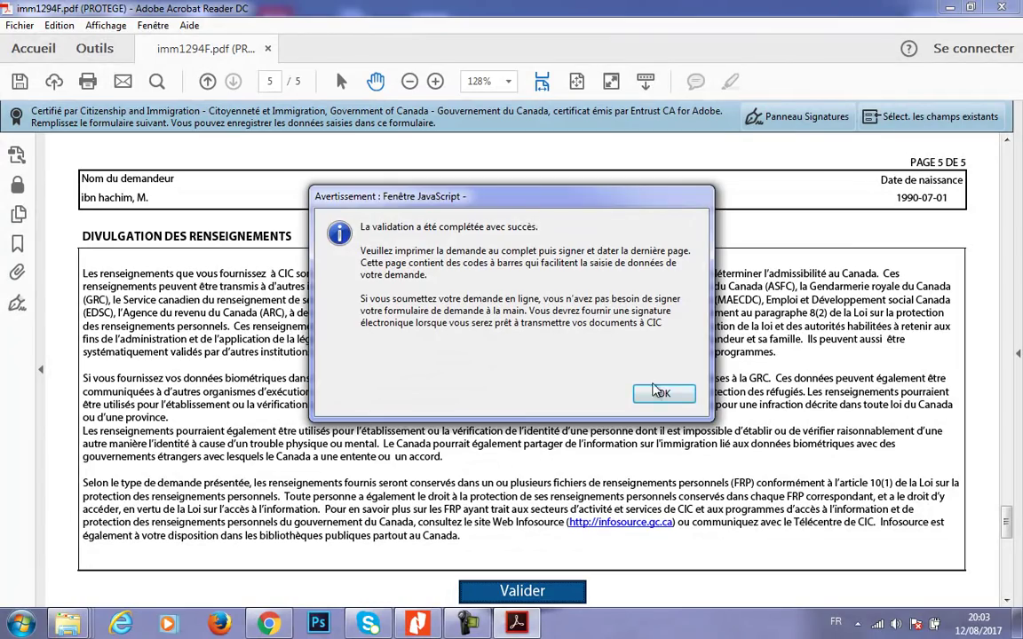
pyautogui.click(654, 389)
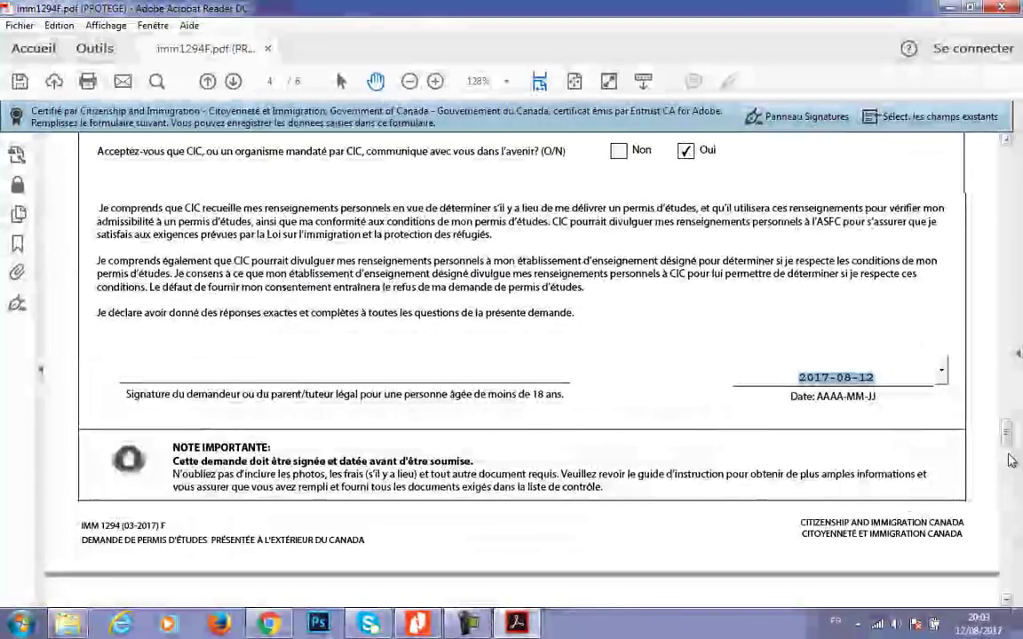
pyautogui.moveTo(1006, 441); pyautogui.dragTo(1006, 583)
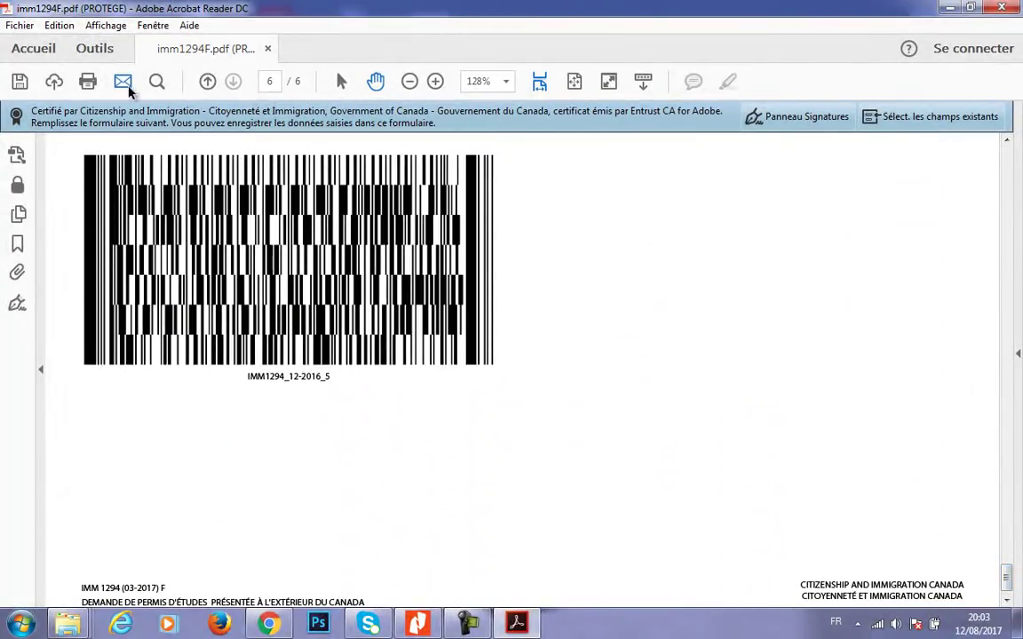
# - Save the form as DemandePermisEtude.pdf in the demandePermisEtude folder
pyautogui.click(20, 82)
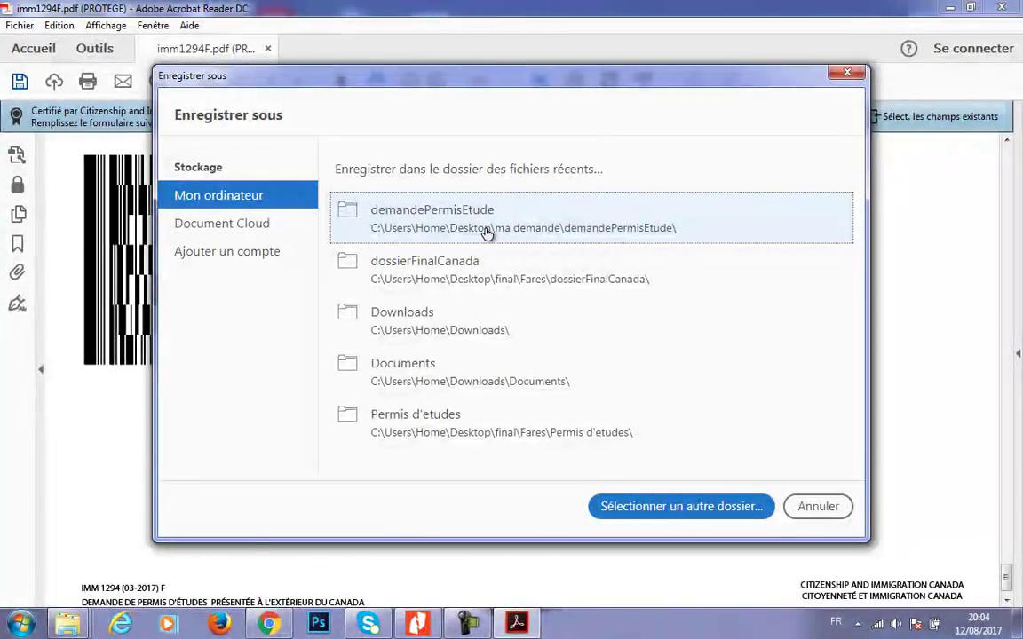
pyautogui.click(479, 230)
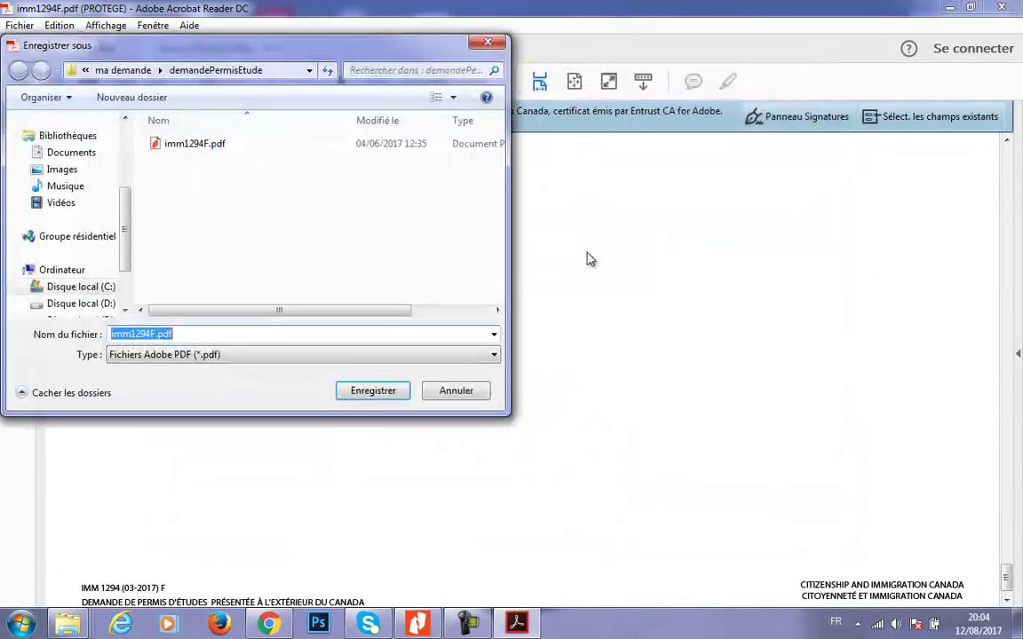
pyautogui.moveTo(153, 334); pyautogui.dragTo(109, 334)
pyautogui.write('De')
pyautogui.write('mandePerm')
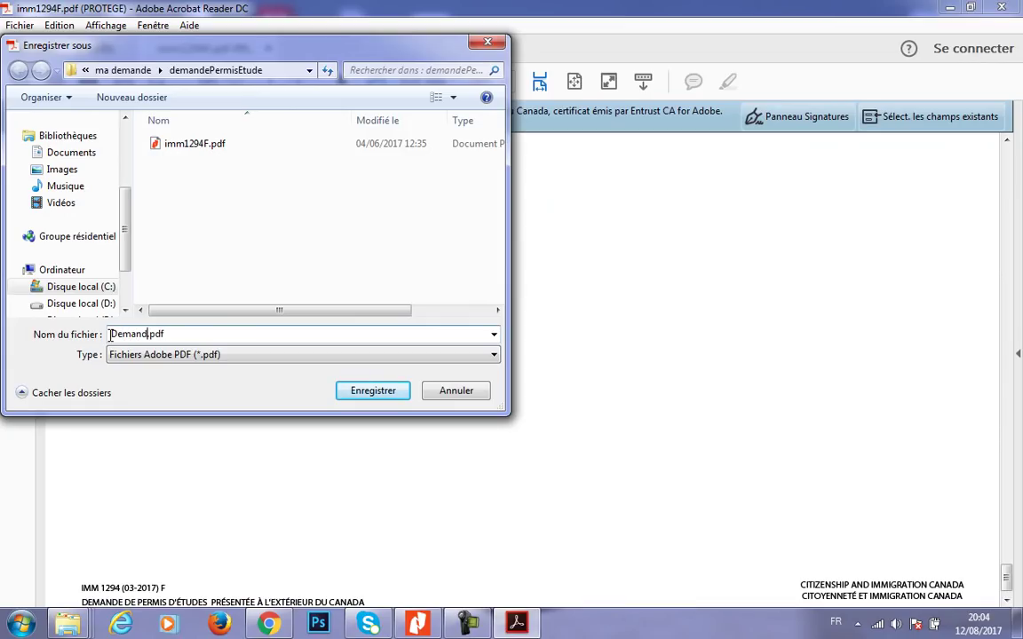
pyautogui.write('is Etude')
pyautogui.click(391, 392)
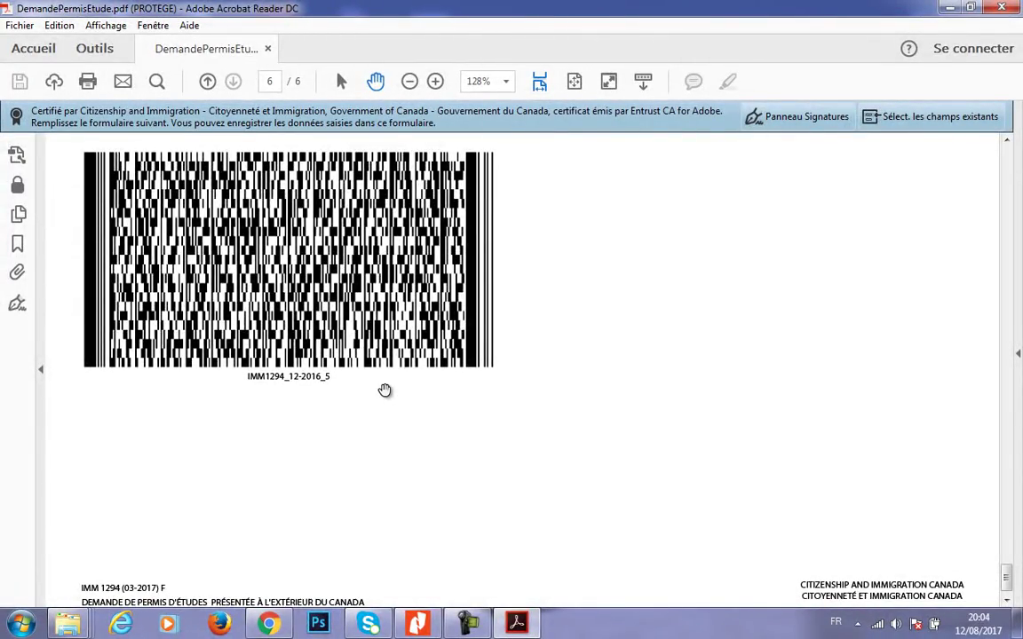
# - Close Acrobat Reader and bring the browser back up
pyautogui.click(998, 13)
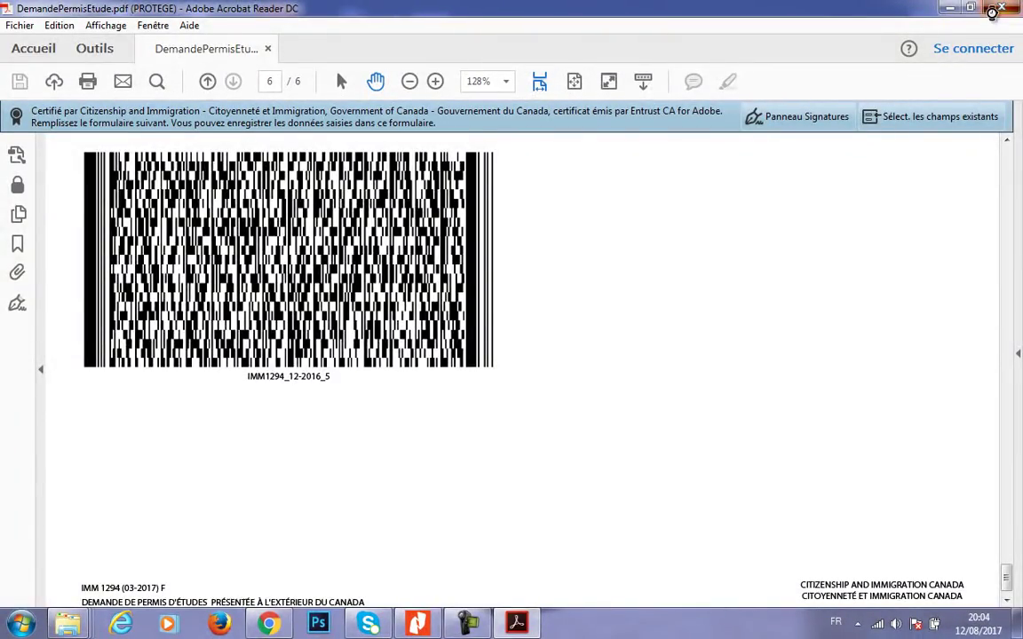
pyautogui.click(496, 313)
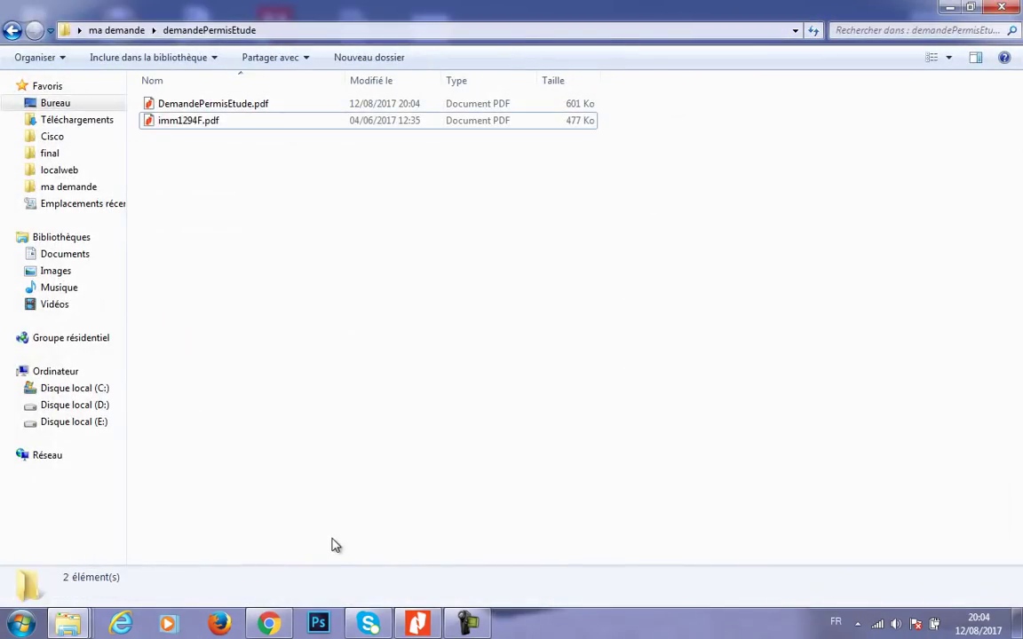
pyautogui.click(268, 624)
# - Return to the IRCC checklist, restart sign-in and enter the GCKey username
pyautogui.click(151, 9)
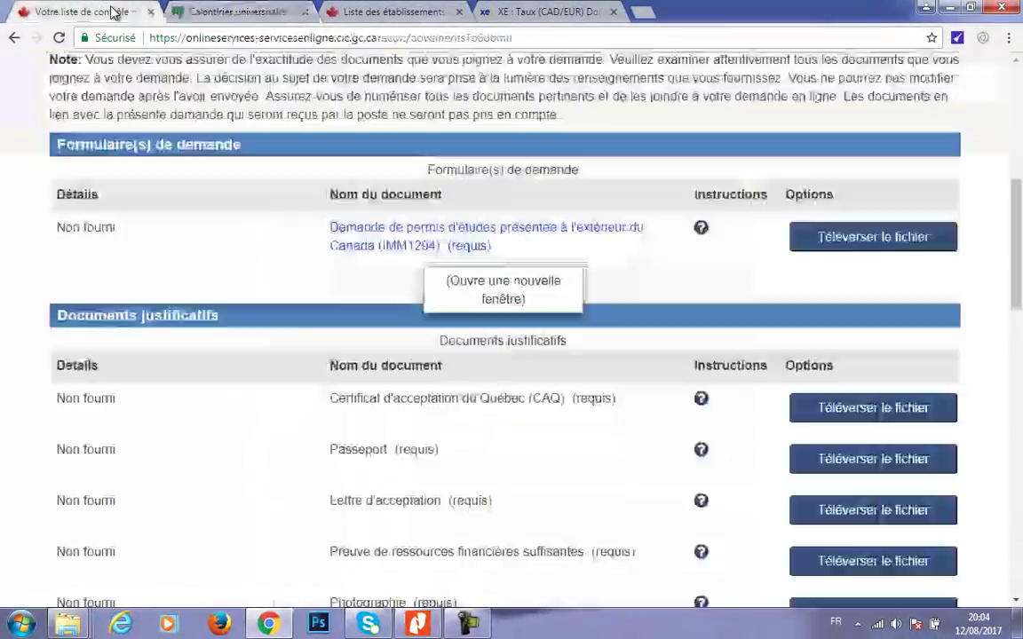
pyautogui.click(667, 382)
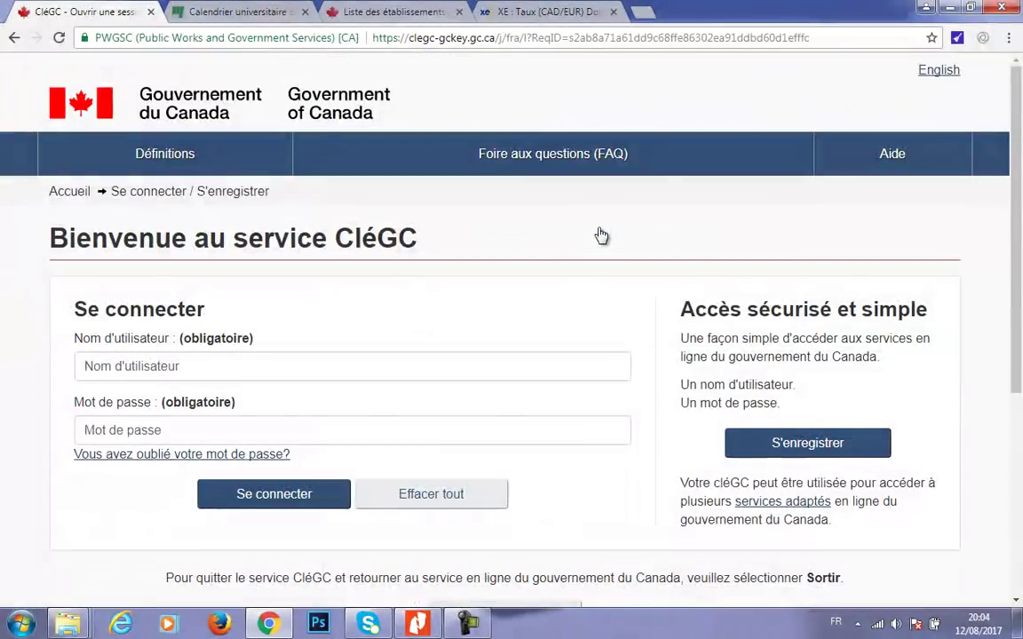
pyautogui.click(235, 360)
pyautogui.write('ibn')
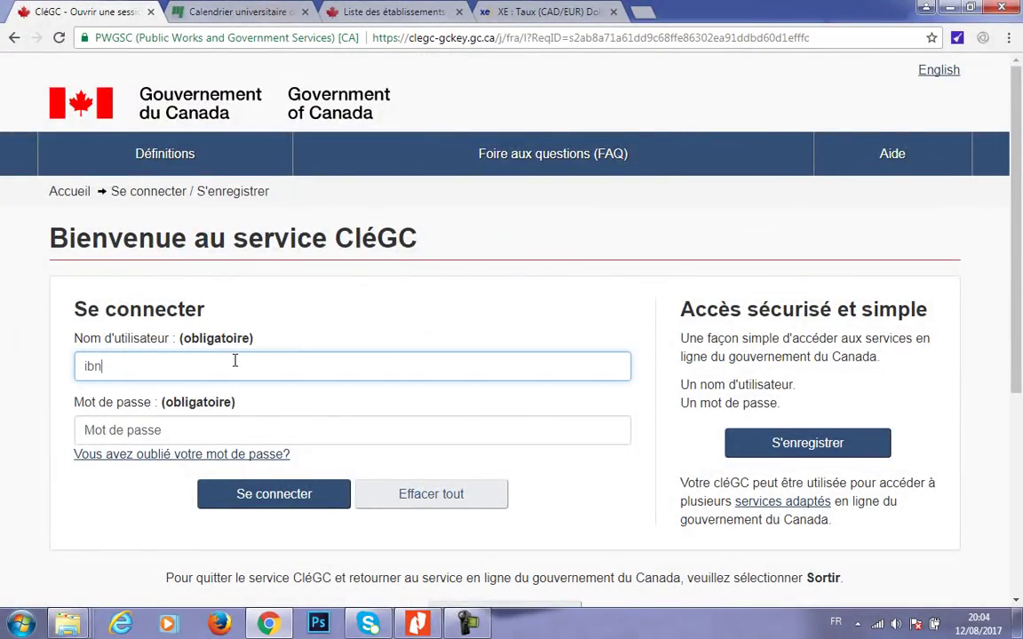
pyautogui.write('hach')
pyautogui.press('BackSpace')
pyautogui.press('BackSpace')
pyautogui.press('BackSpace')
pyautogui.press('BackSpace')
pyautogui.press('BackSpace')
pyautogui.press('BackSpace')
pyautogui.press('BackSpace')
# - Enter the account password, sign in and continue to the IRCC terms of use
pyautogui.press('Tab')
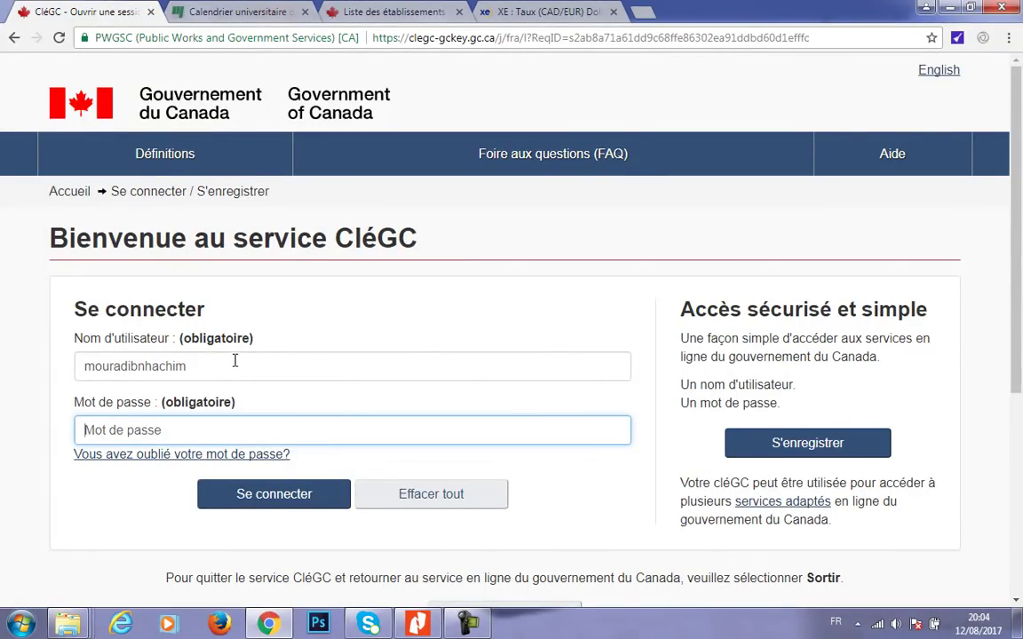
pyautogui.write('•••')
pyautogui.click(248, 494)
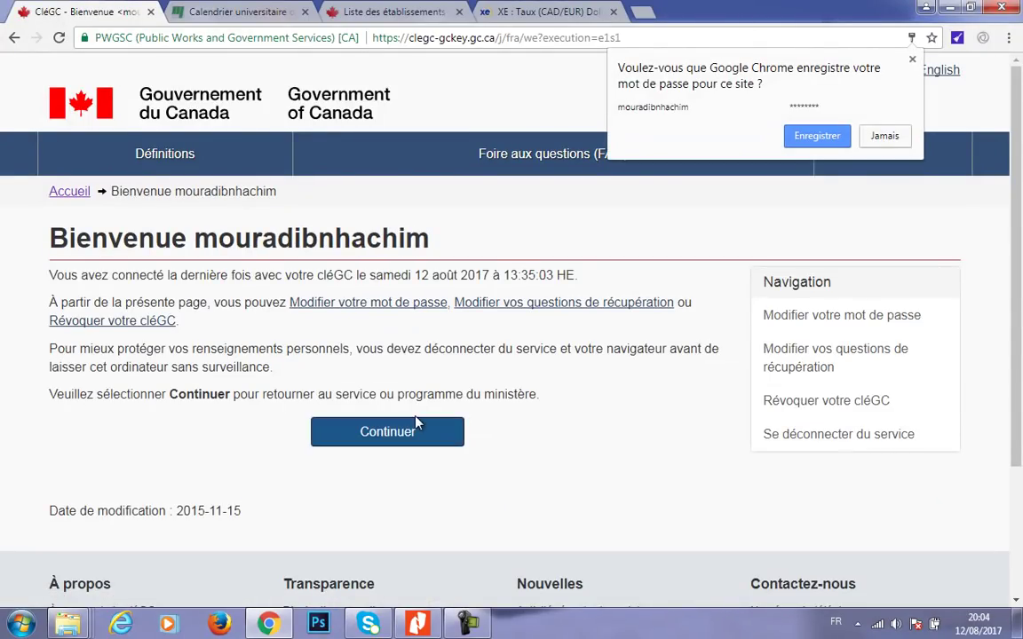
pyautogui.click(407, 431)
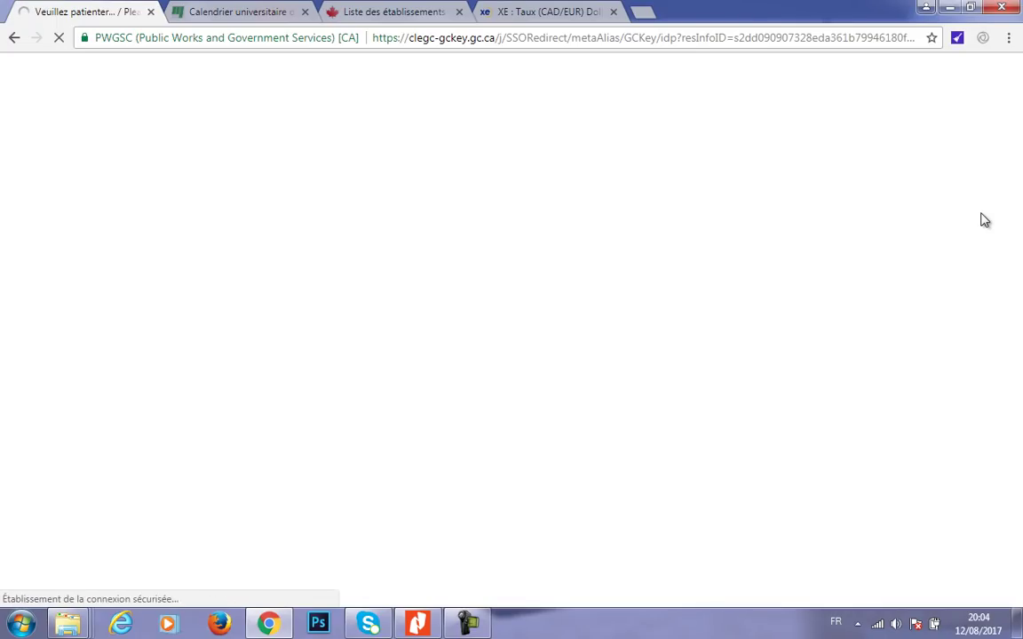
pyautogui.moveTo(1020, 207); pyautogui.dragTo(1020, 391)
# - Accept the terms of use and answer the security question to enter the account
pyautogui.click(98, 296)
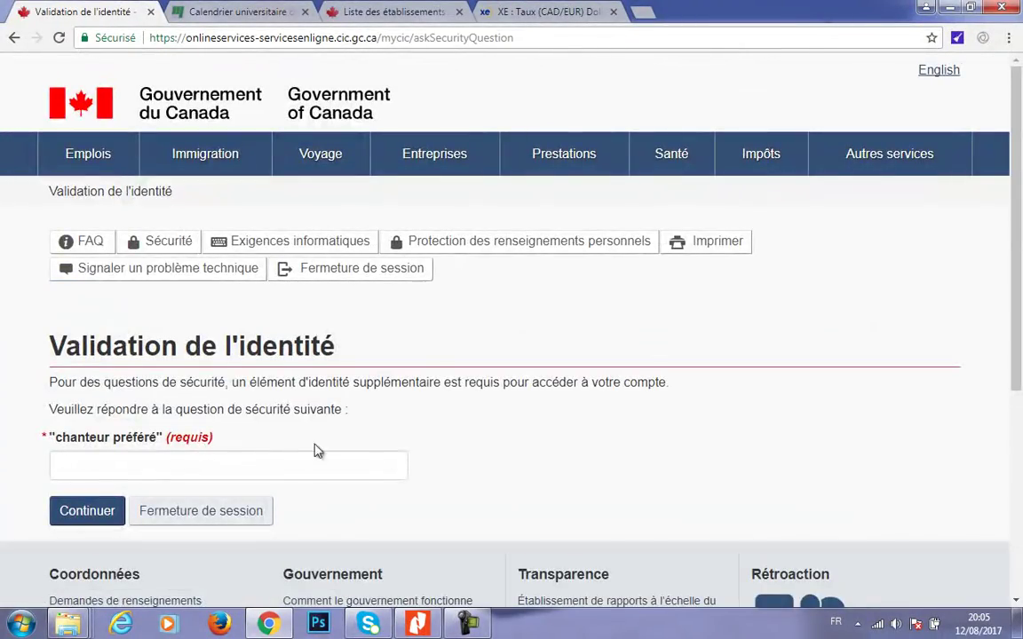
pyautogui.write('m')
pyautogui.click(76, 431)
pyautogui.click(86, 510)
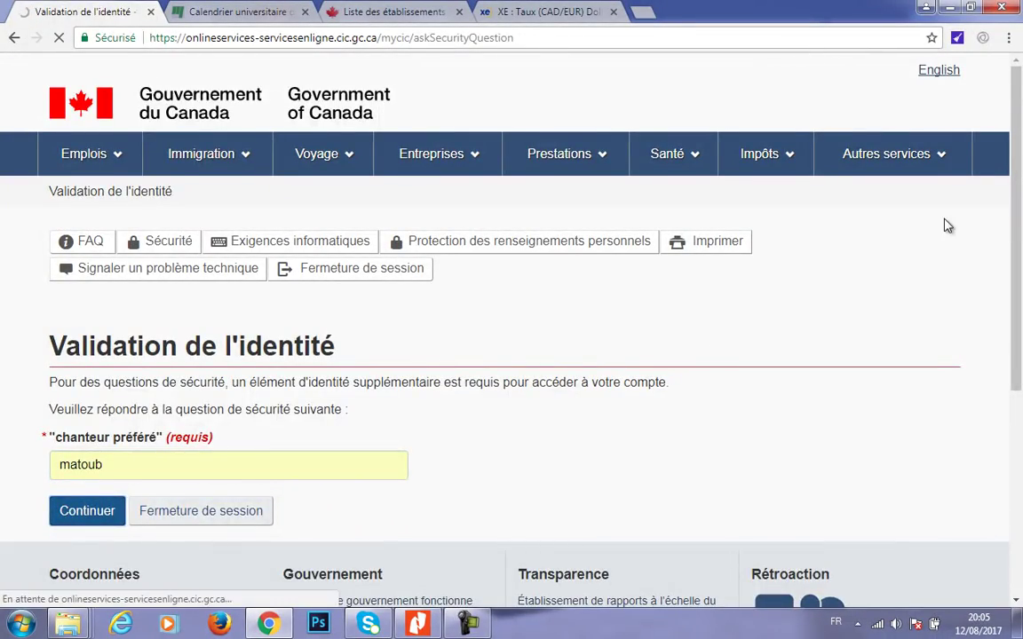
# - Resume the unsubmitted application and continue down to the personal document checklist
pyautogui.moveTo(1001, 188); pyautogui.dragTo(967, 438)
pyautogui.click(855, 325)
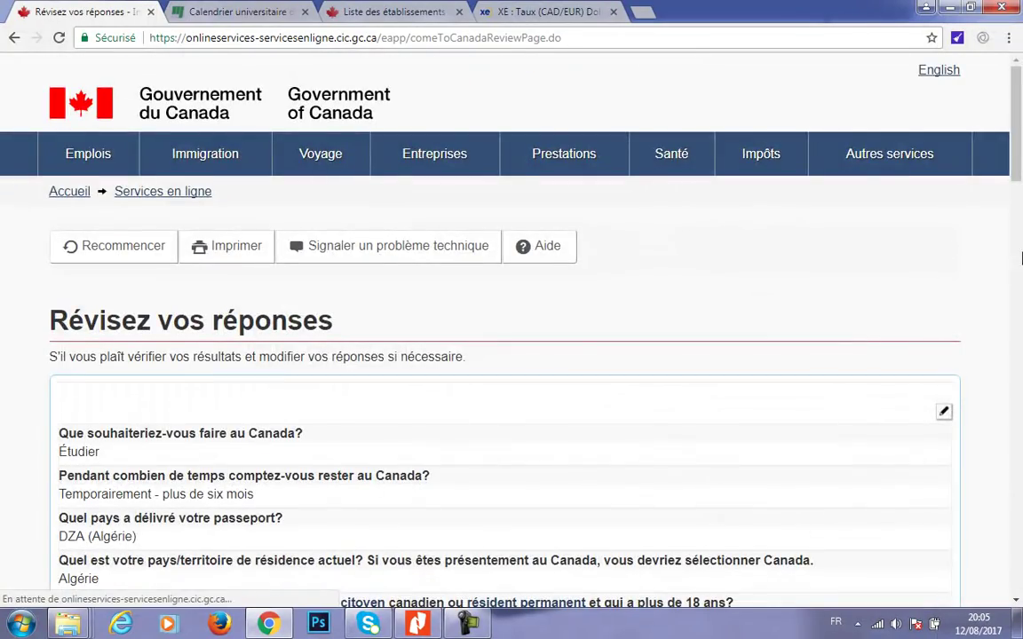
pyautogui.moveTo(1016, 185); pyautogui.dragTo(995, 525)
pyautogui.click(886, 422)
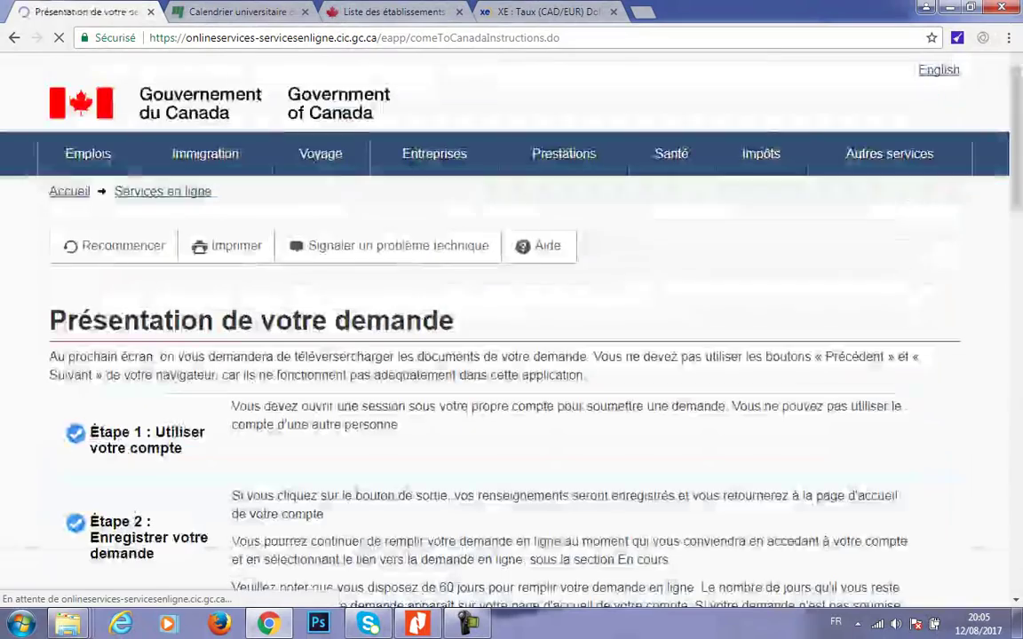
pyautogui.scroll(-10, 511, 319)
pyautogui.scroll(-5, 511, 319)
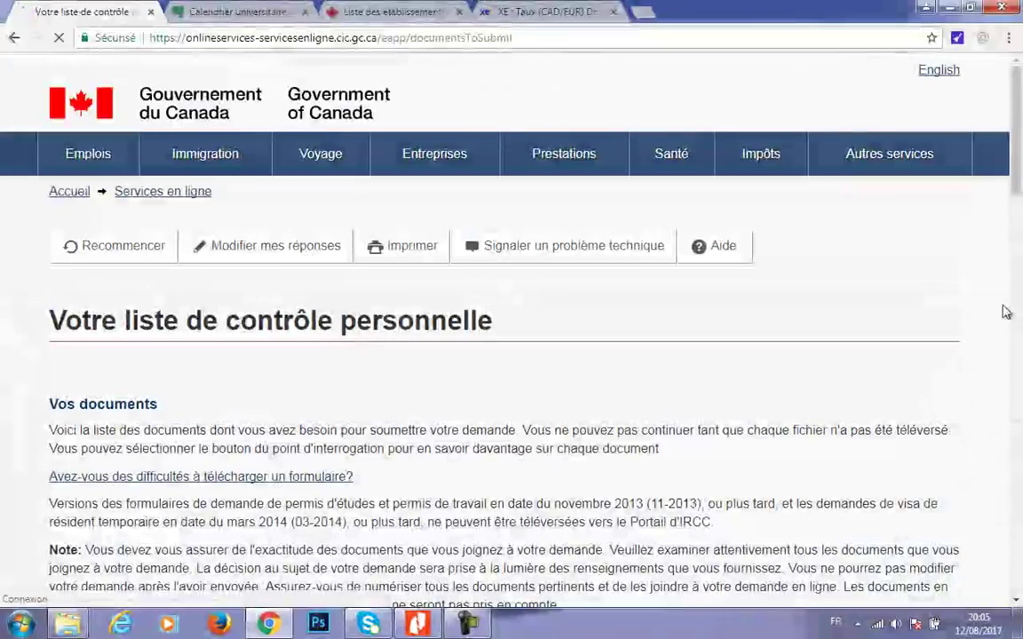
pyautogui.scroll(-5, 1006, 293)
pyautogui.scroll(-1, 1006, 284)
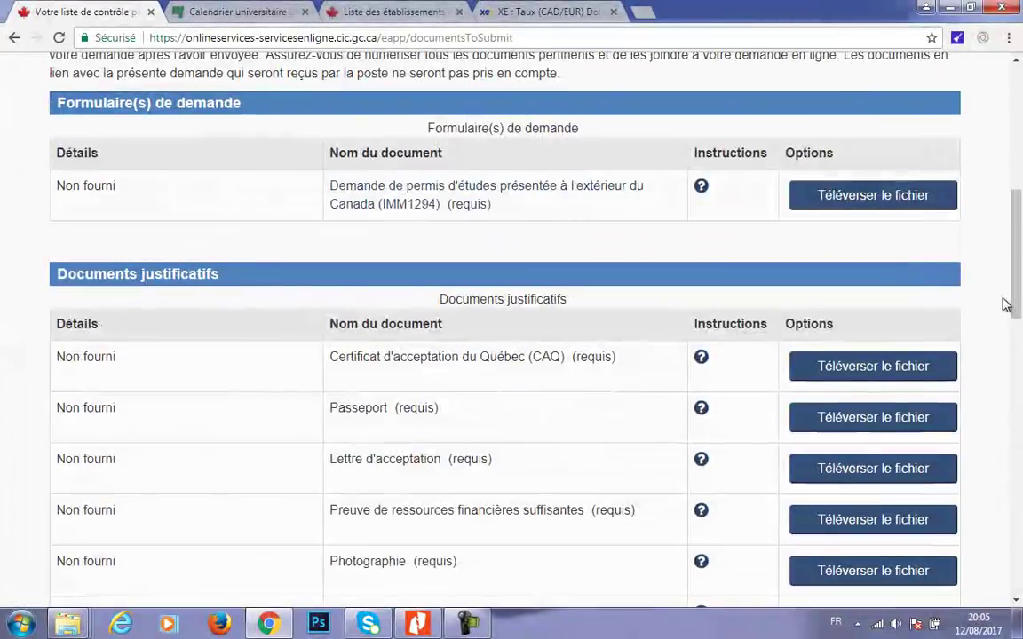
# - Pick DemandePermisEtude.pdf from ma demande > demandePermisEtude for the IMM1294 upload
pyautogui.click(870, 202)
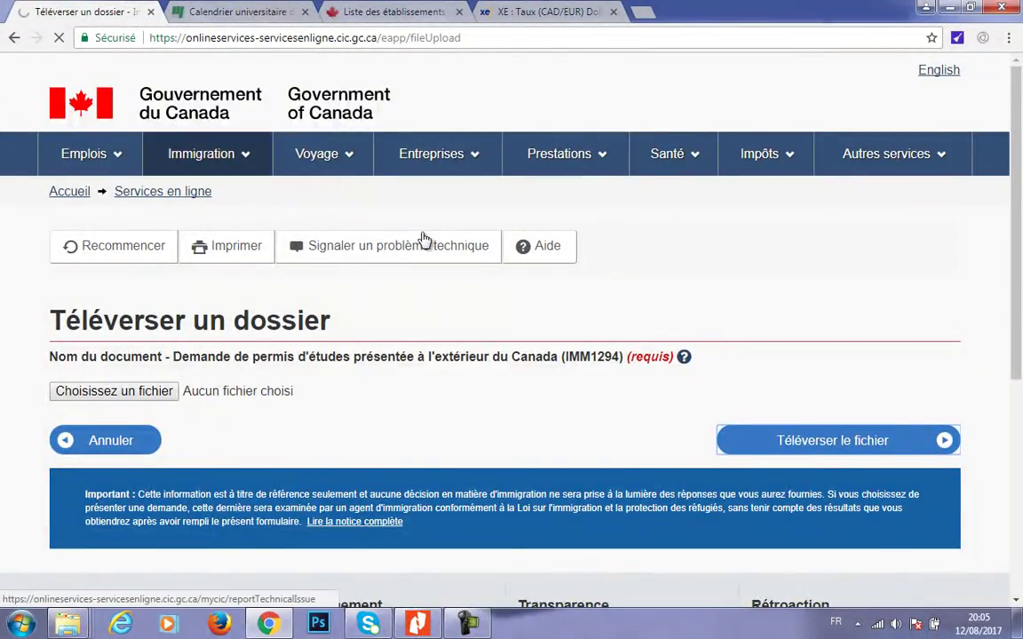
pyautogui.click(103, 457)
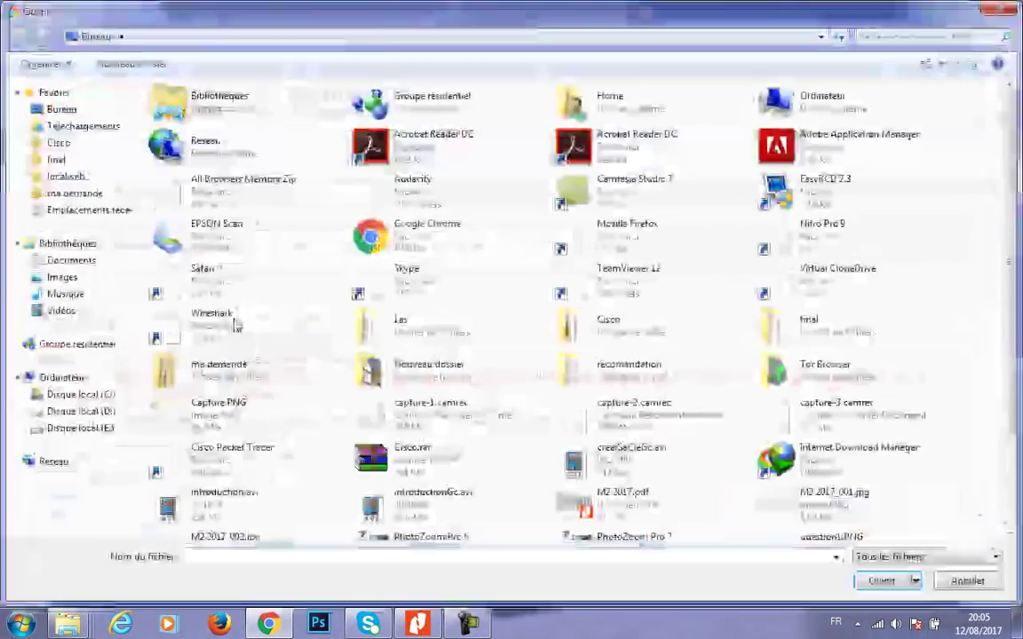
pyautogui.click(71, 192)
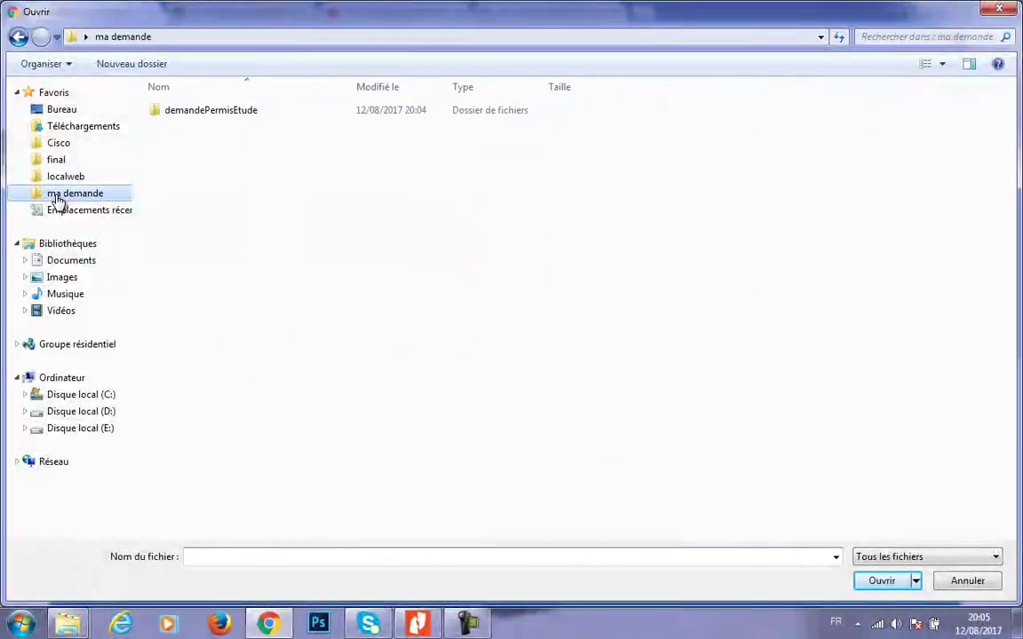
pyautogui.doubleClick(203, 109)
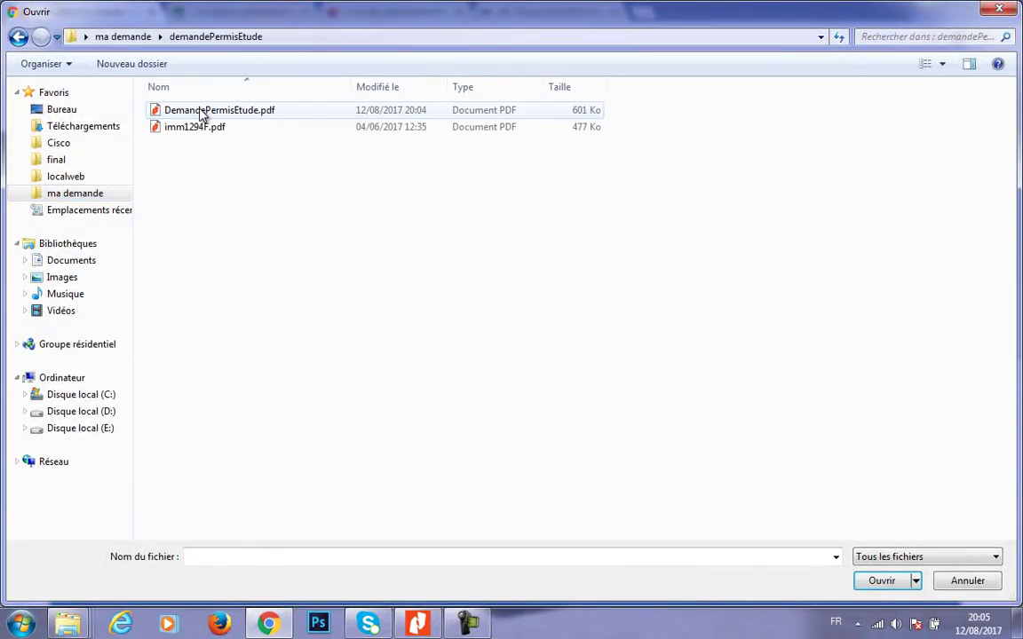
pyautogui.click(203, 113)
pyautogui.doubleClick(203, 113)
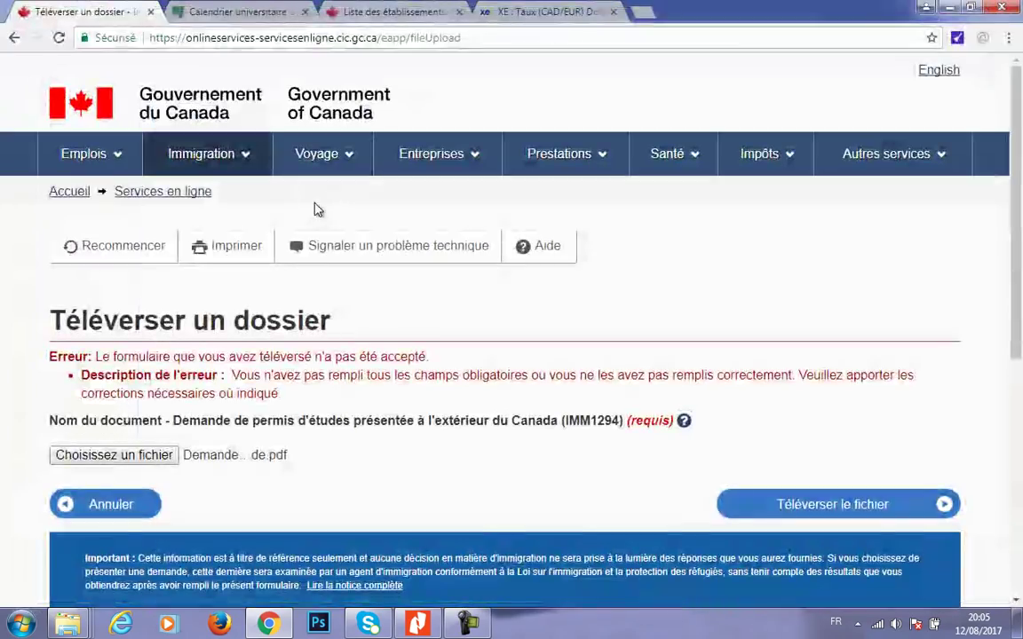
# - Upload the chosen IMM1294 file and review the Date de naissance mismatch error
pyautogui.click(780, 508)
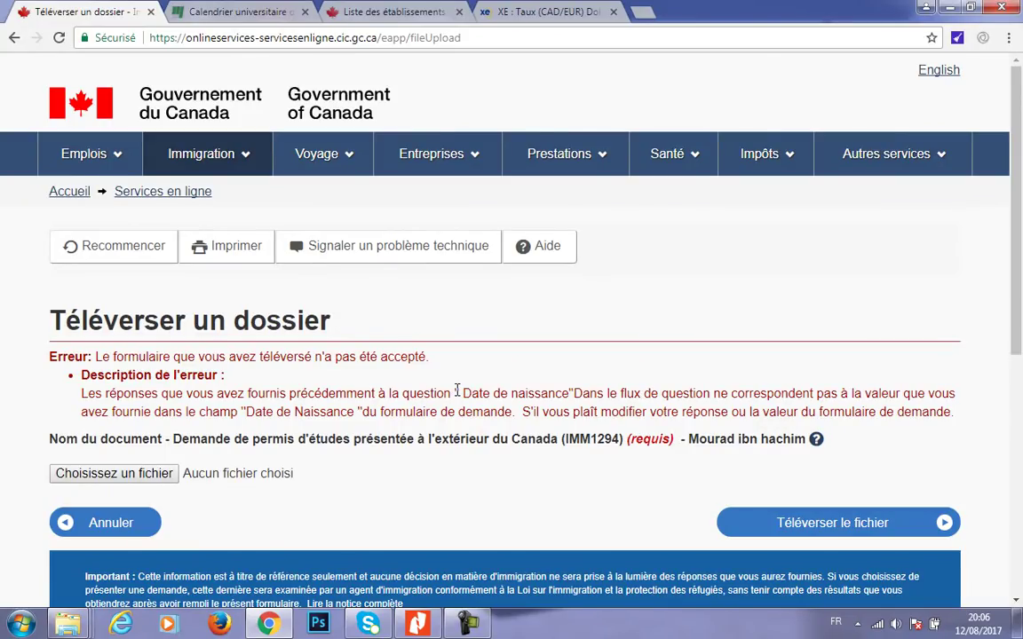
pyautogui.moveTo(471, 390); pyautogui.dragTo(559, 393)
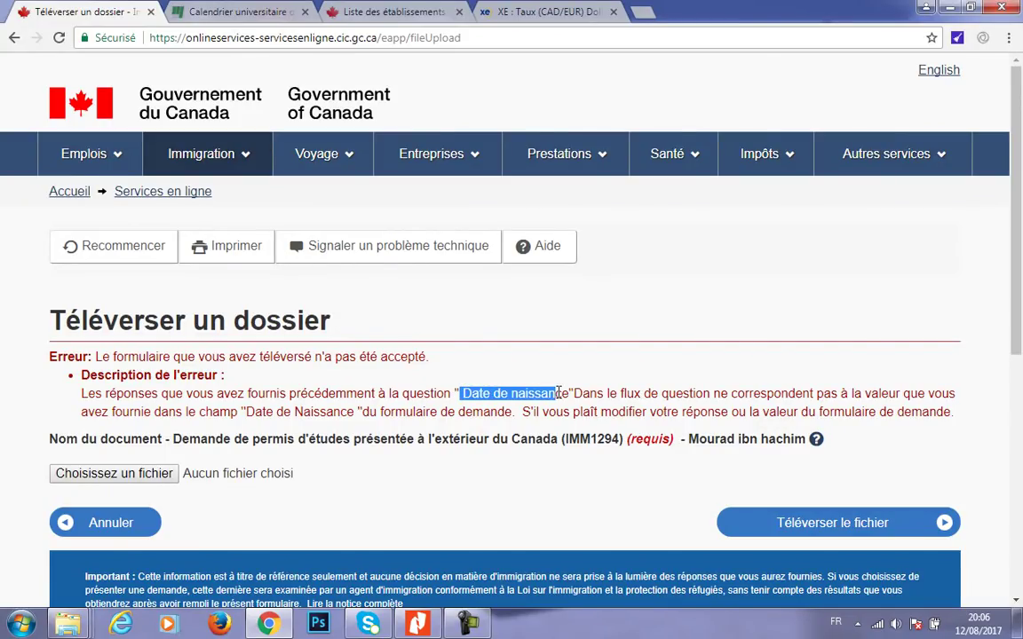
pyautogui.click(513, 472)
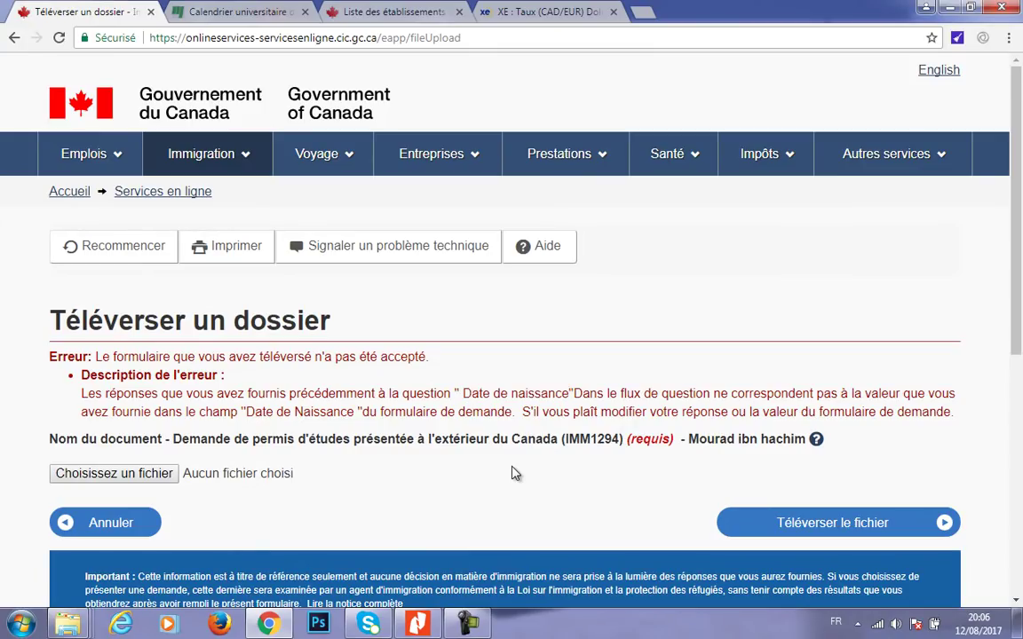
# - Switch between the browser and the file explorer windows to reach the folders
pyautogui.moveTo(68, 624)
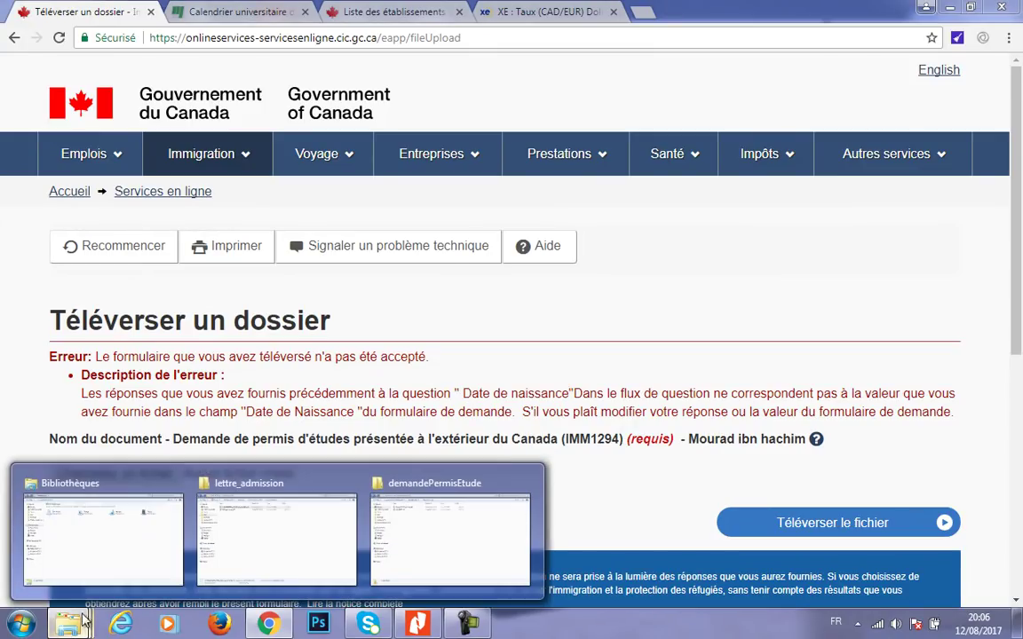
pyautogui.click(256, 540)
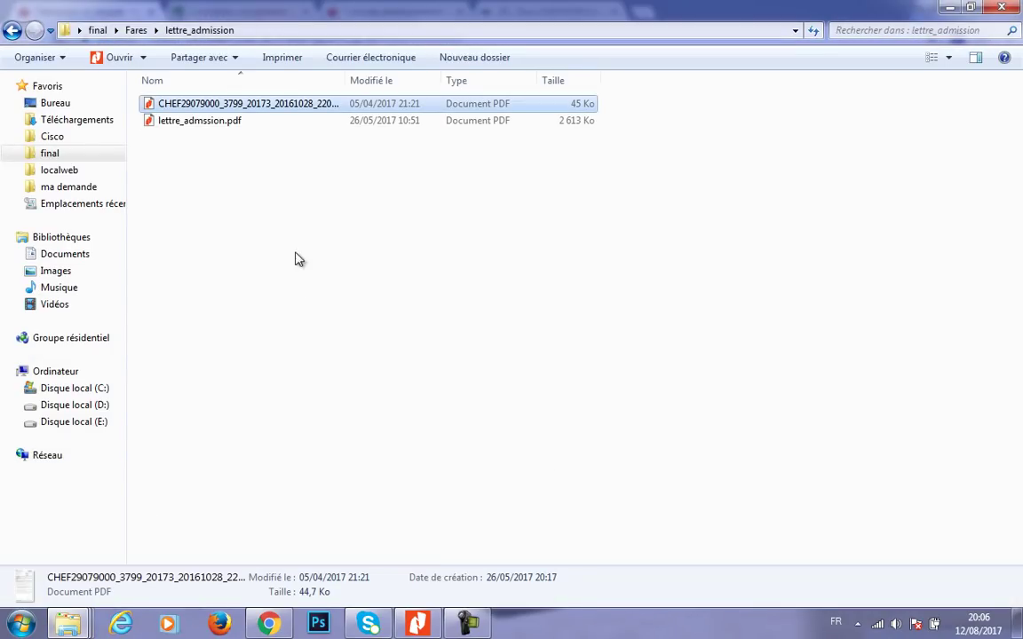
pyautogui.press('F2')
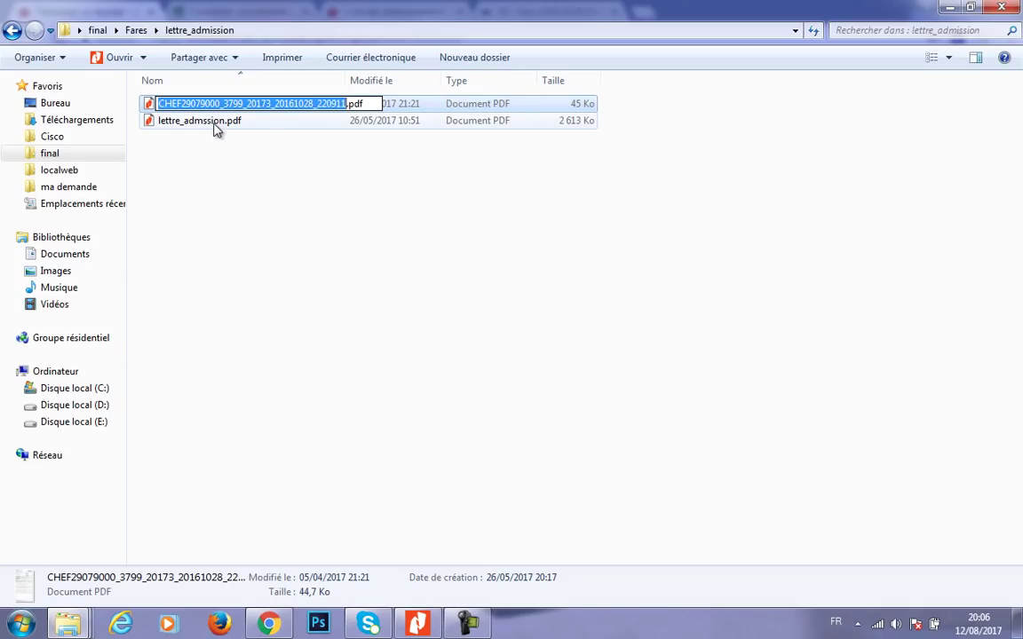
pyautogui.click(267, 624)
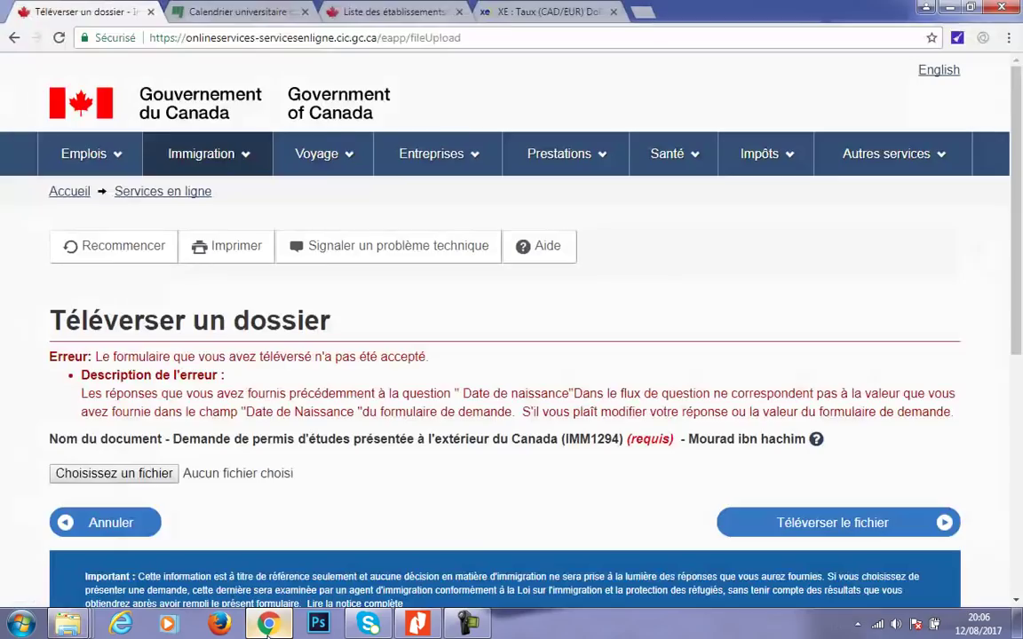
pyautogui.click(267, 625)
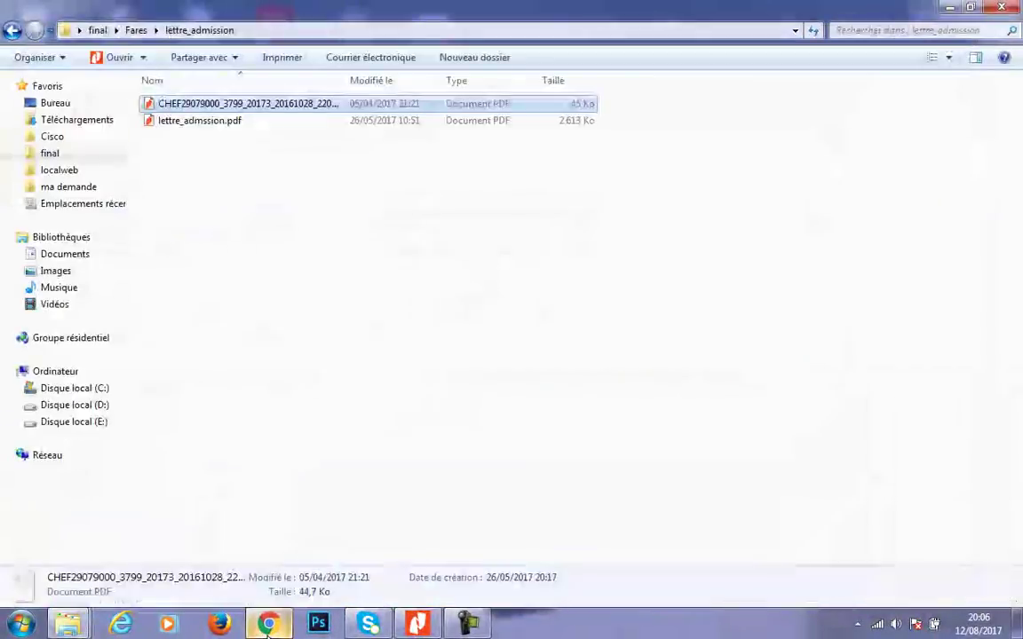
pyautogui.click(267, 625)
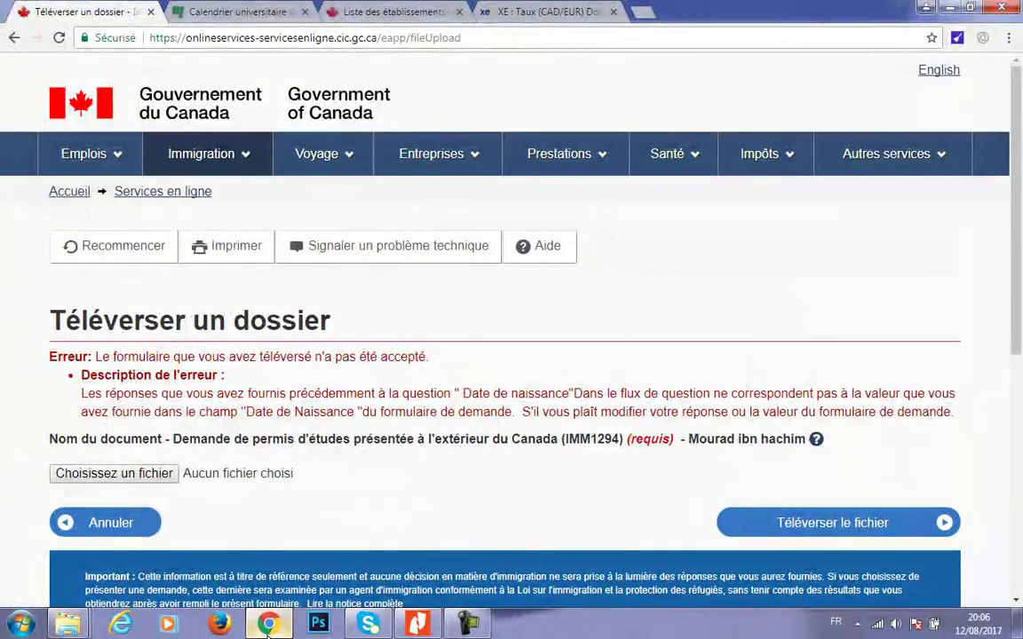
pyautogui.click(267, 625)
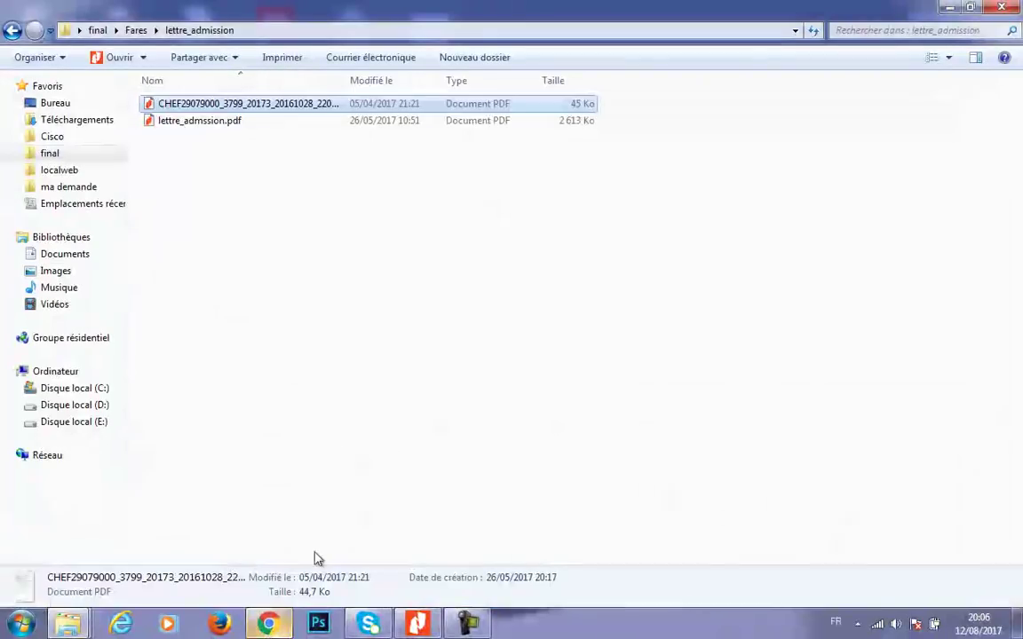
# - Open DemandePermisEtude.pdf from ma demande > demandePermisEtude with Adobe Acrobat Reader DC
pyautogui.click(69, 187)
pyautogui.doubleClick(206, 105)
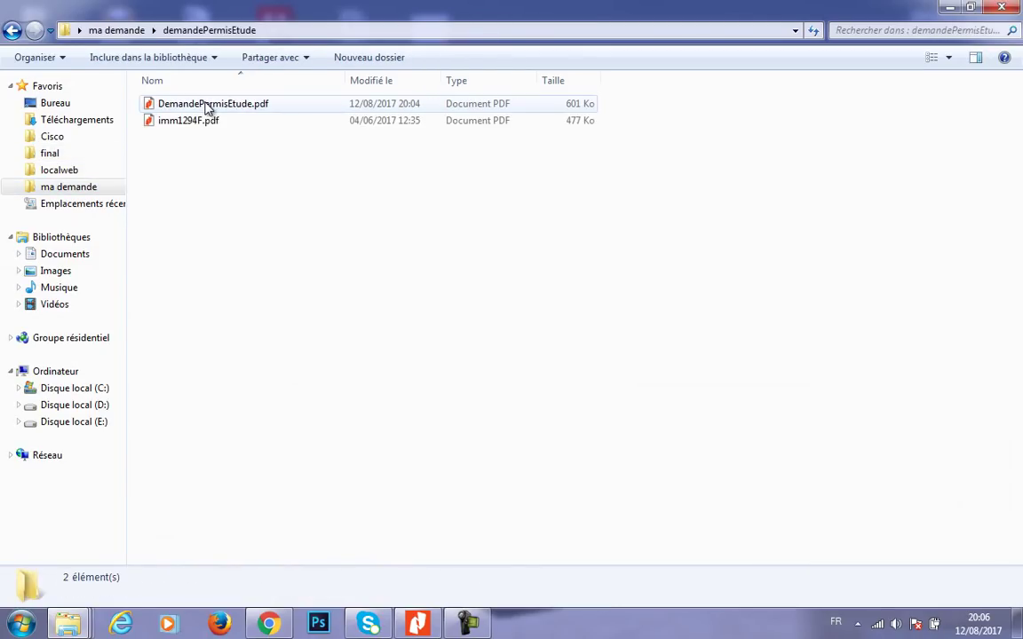
pyautogui.rightClick(192, 107)
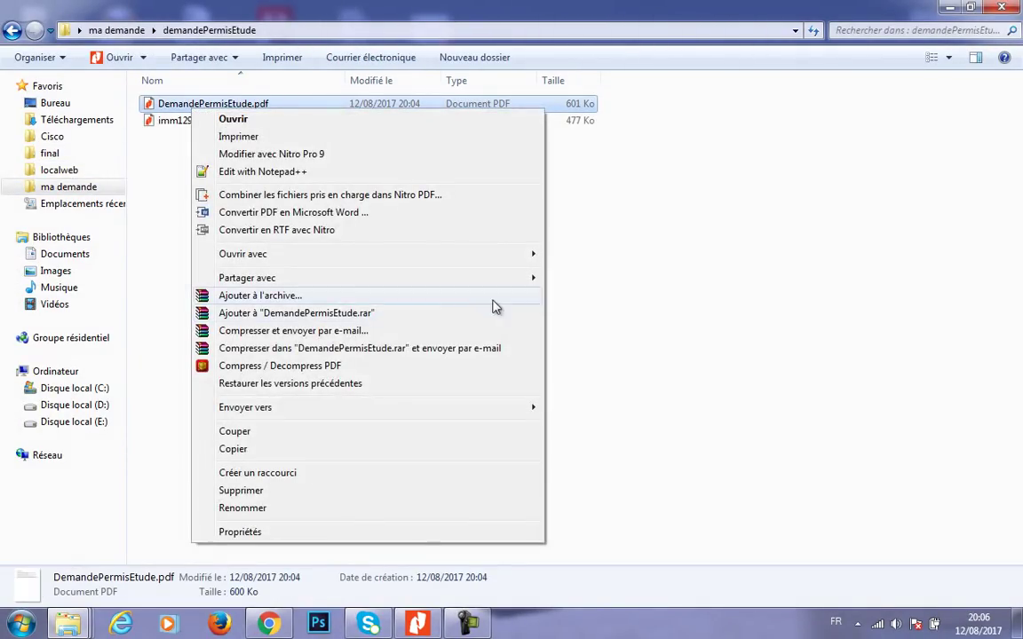
pyautogui.moveTo(497, 255)
pyautogui.click(552, 255)
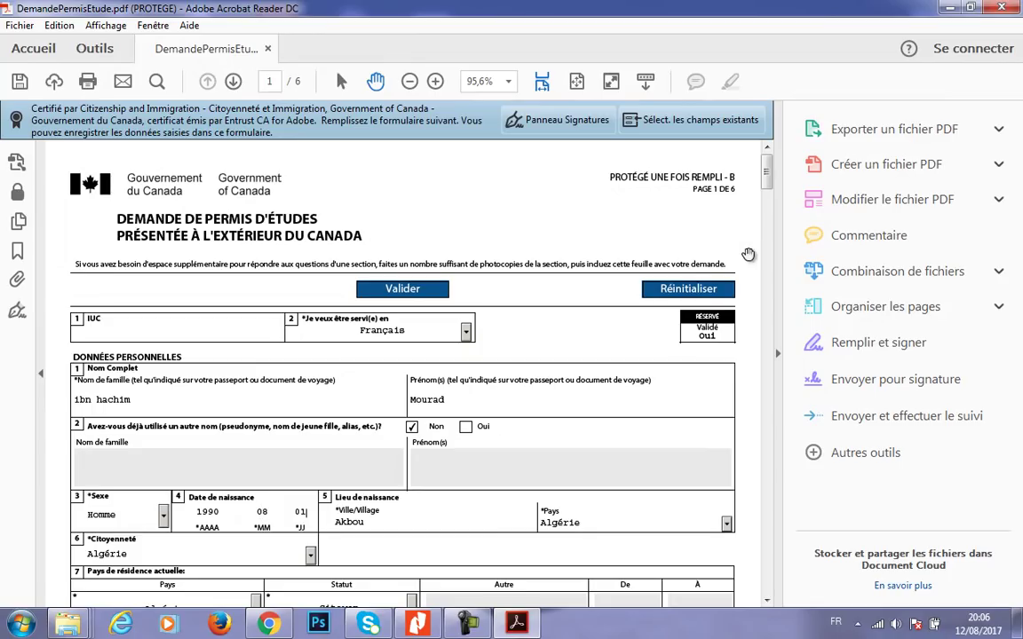
# - Run validation on the corrected form and dismiss the success message
pyautogui.moveTo(765, 169); pyautogui.dragTo(726, 480)
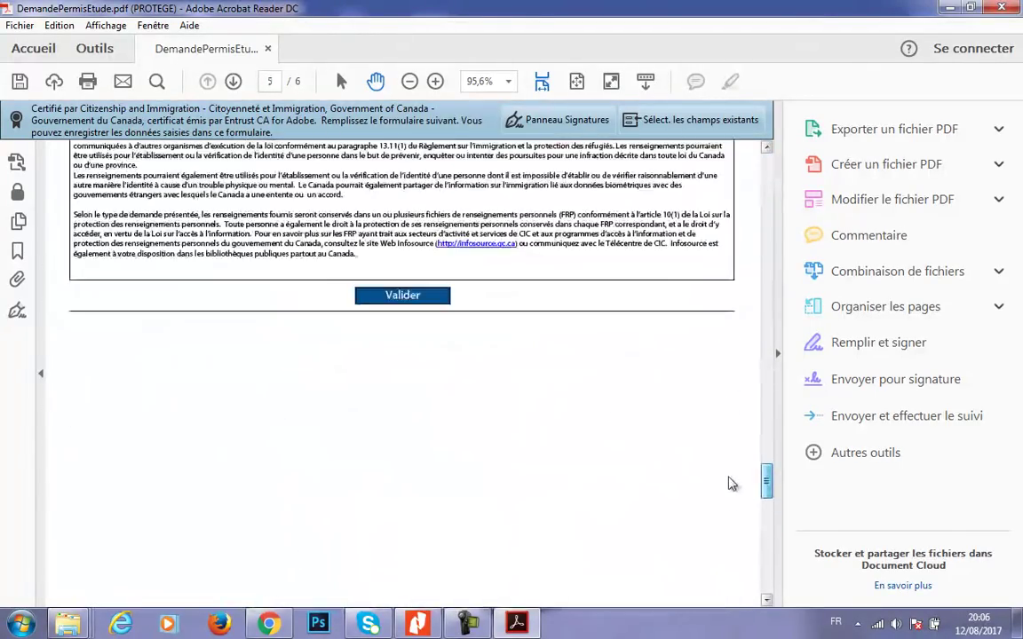
pyautogui.click(401, 340)
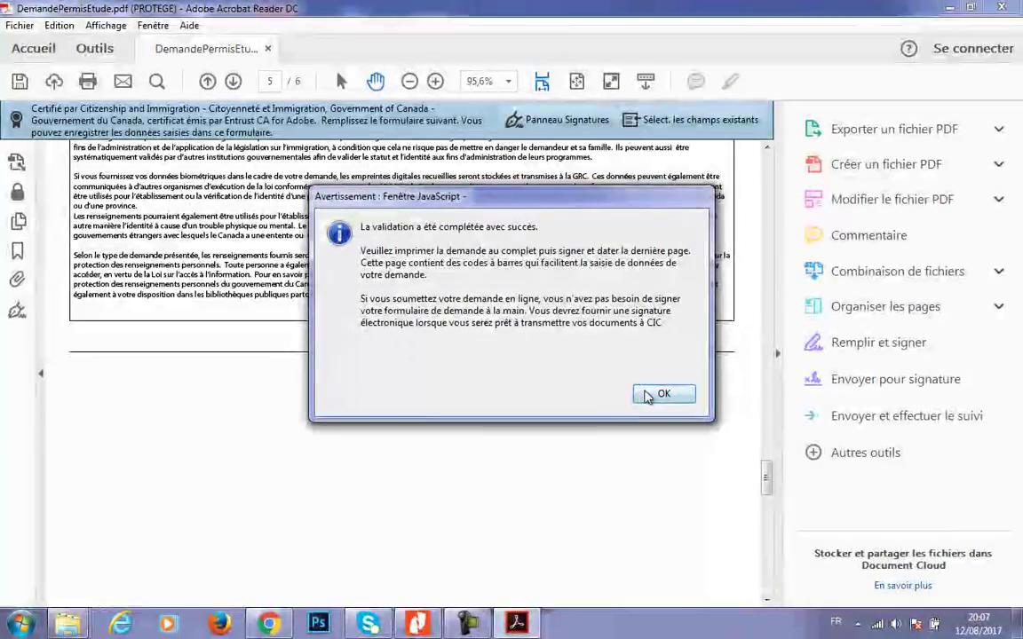
pyautogui.click(647, 396)
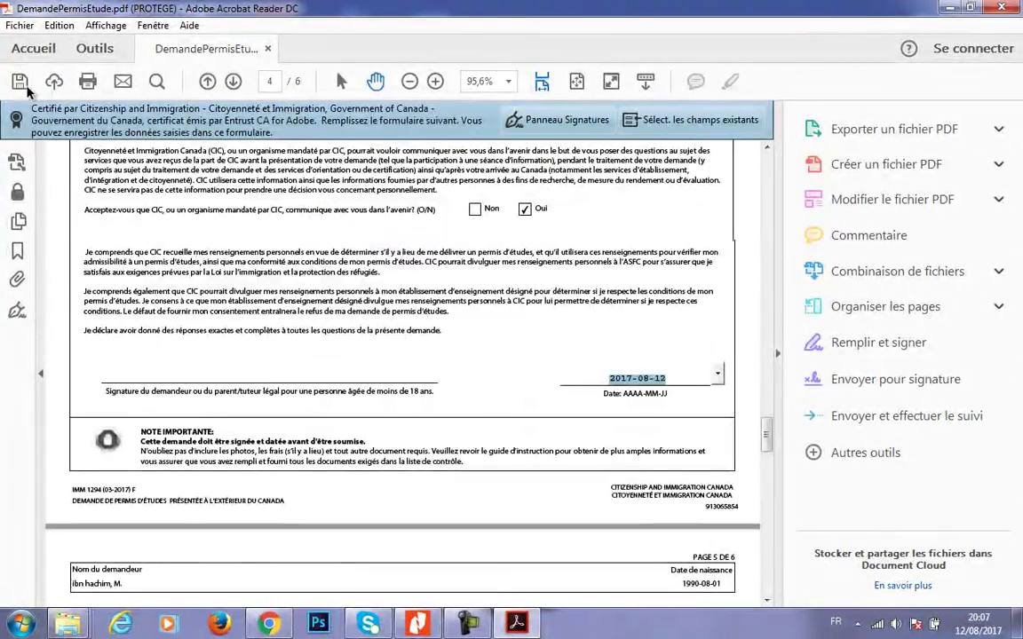
# - Save over DemandePermisEtude.pdf in the demandePermisEtude folder, confirming the replacement
pyautogui.click(26, 87)
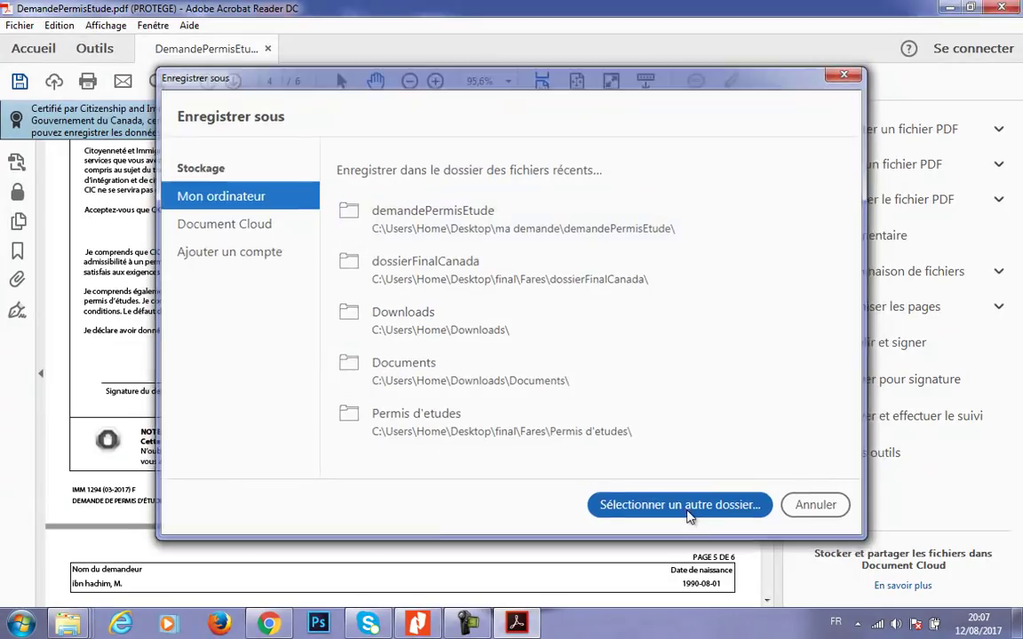
pyautogui.click(689, 513)
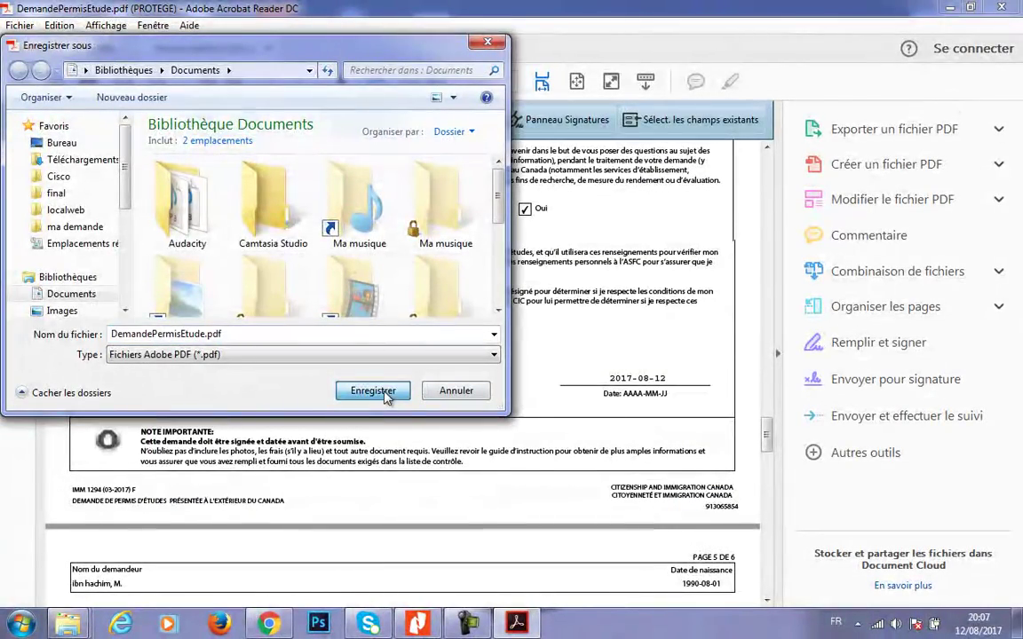
pyautogui.click(469, 396)
pyautogui.click(20, 81)
pyautogui.click(583, 239)
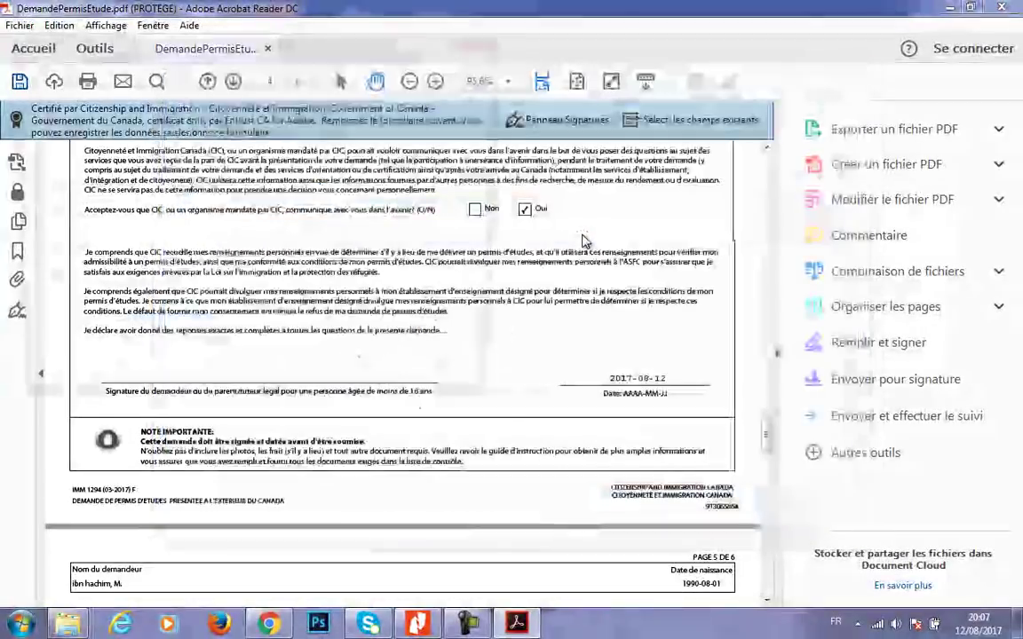
pyautogui.click(391, 391)
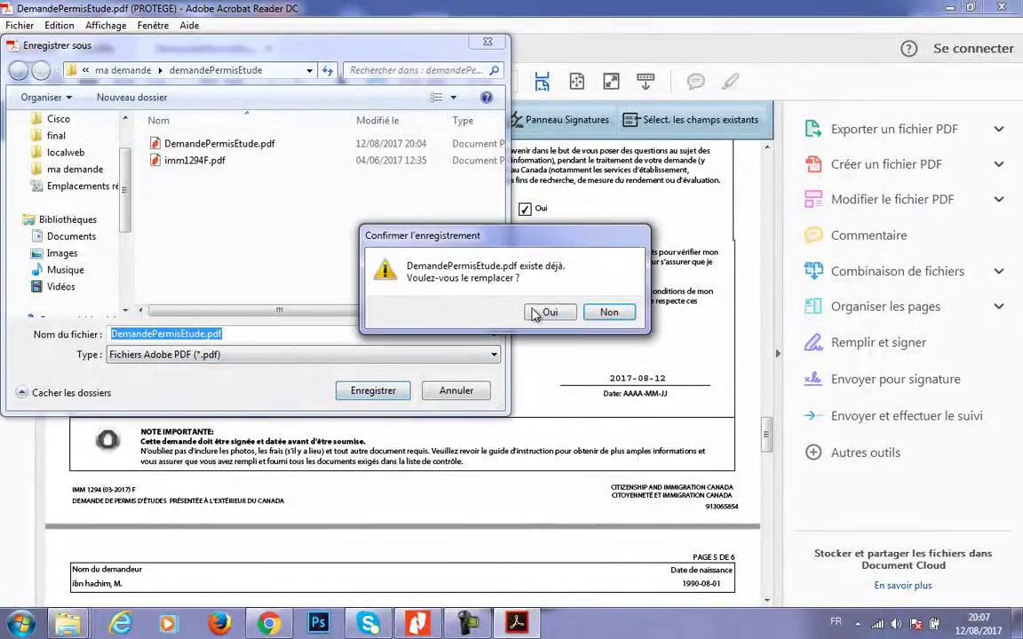
pyautogui.click(542, 312)
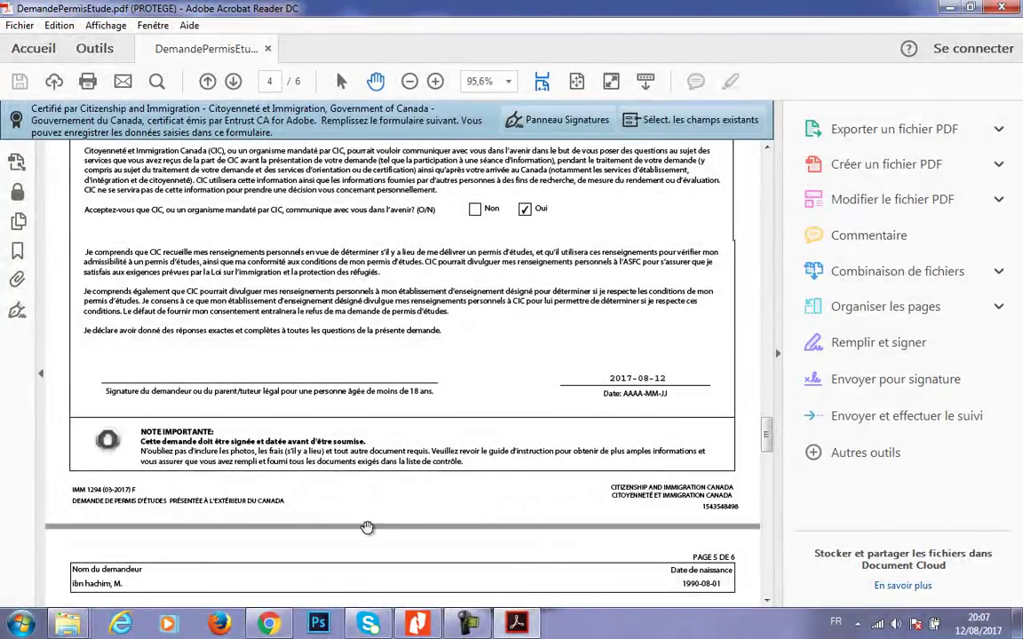
pyautogui.hotkey('alt', 'Tab')
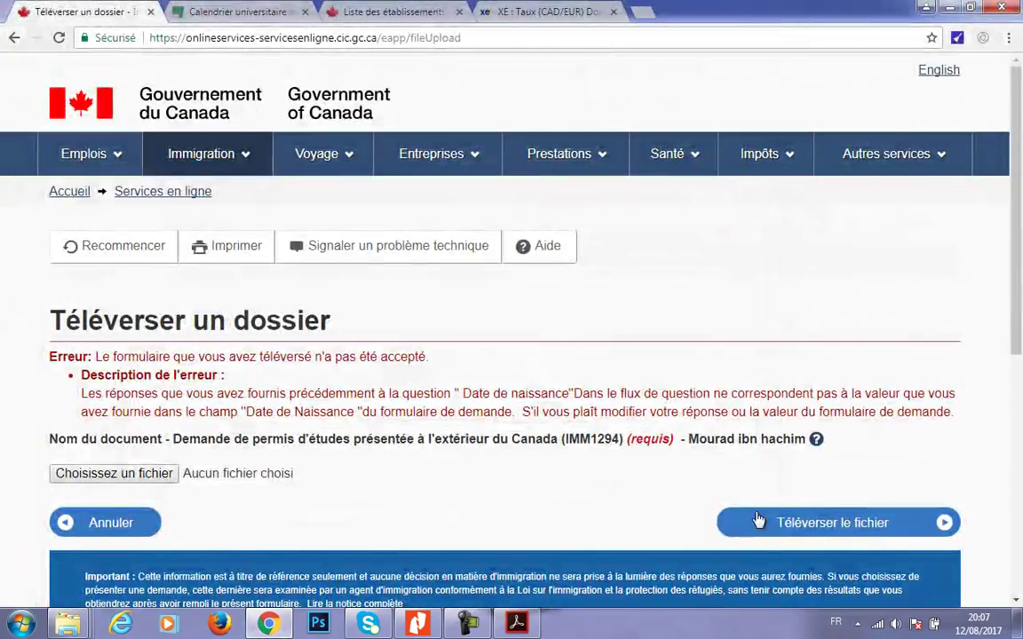
# - Choose DemandePermisEtude.pdf as the IMM1294 file and upload it to the portal
pyautogui.click(133, 473)
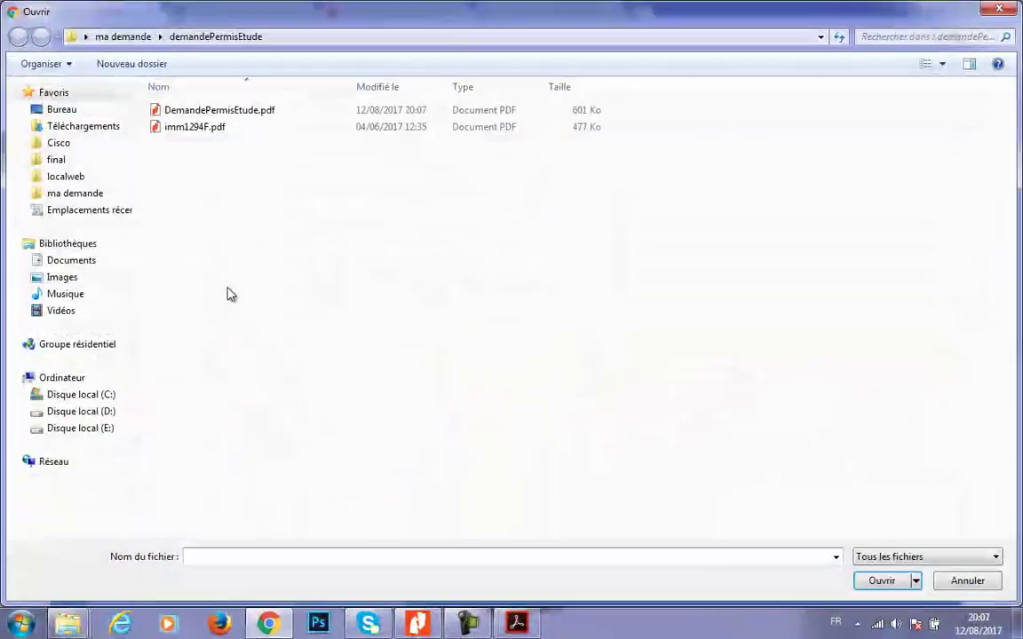
pyautogui.click(260, 112)
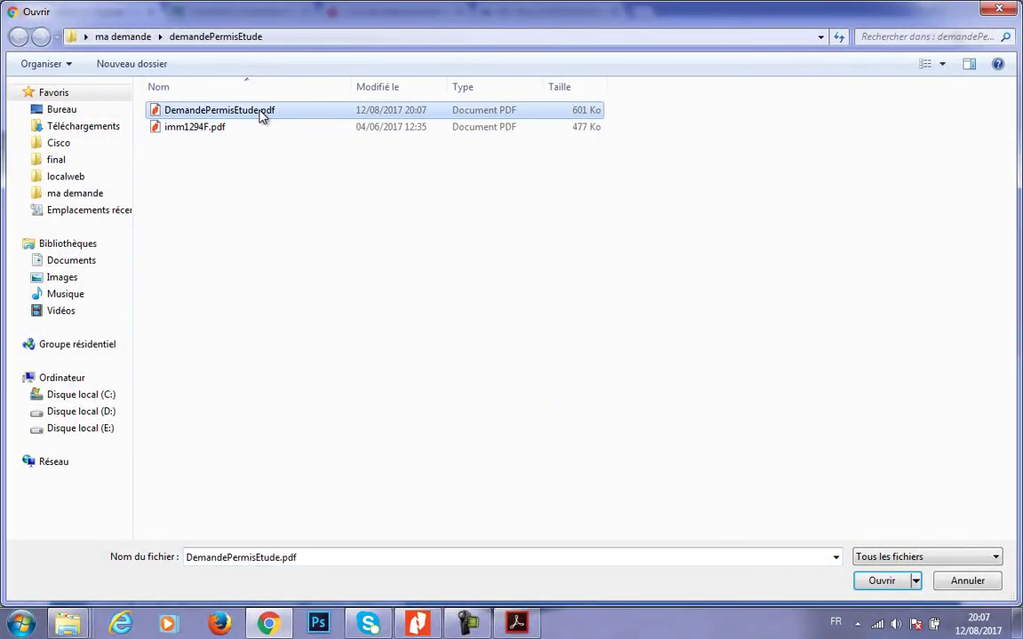
pyautogui.doubleClick(253, 113)
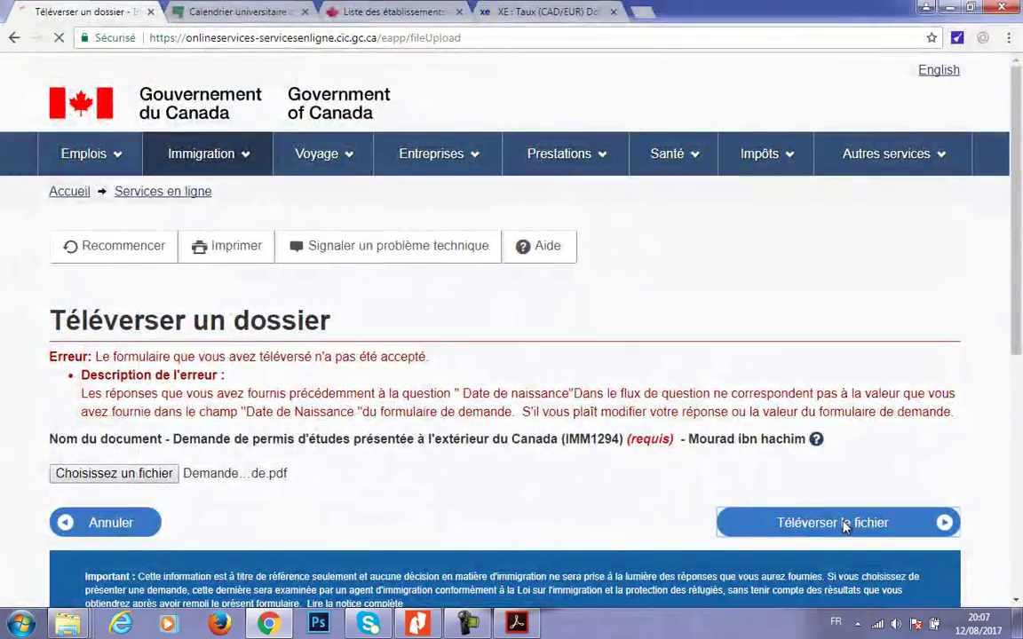
pyautogui.click(844, 523)
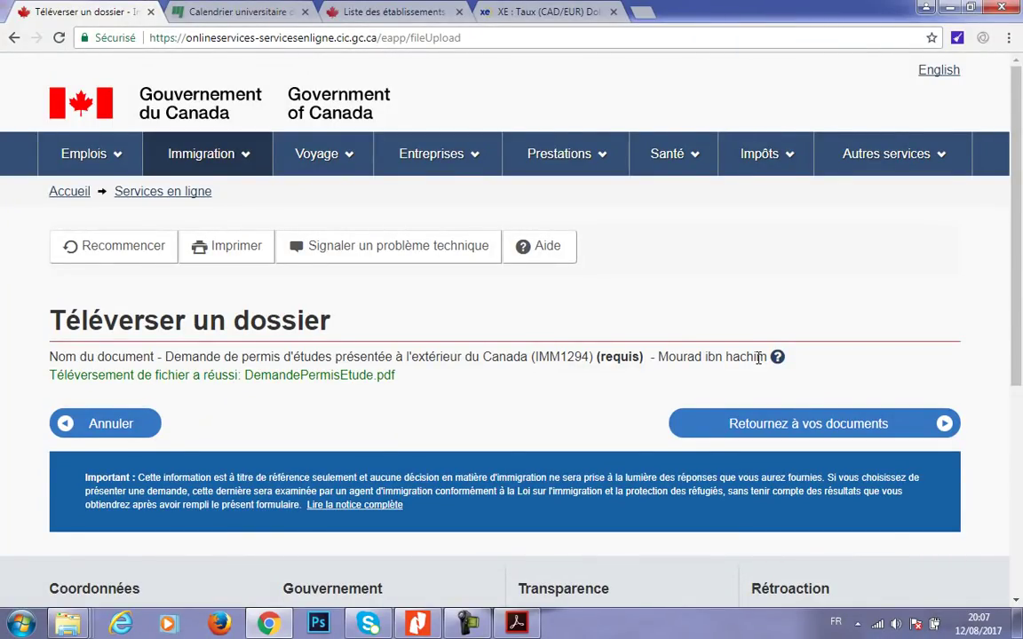
# - Return to the document checklist and confirm DemandePermisEtude.pdf is listed, reviewing the Documents justificatifs
pyautogui.click(754, 424)
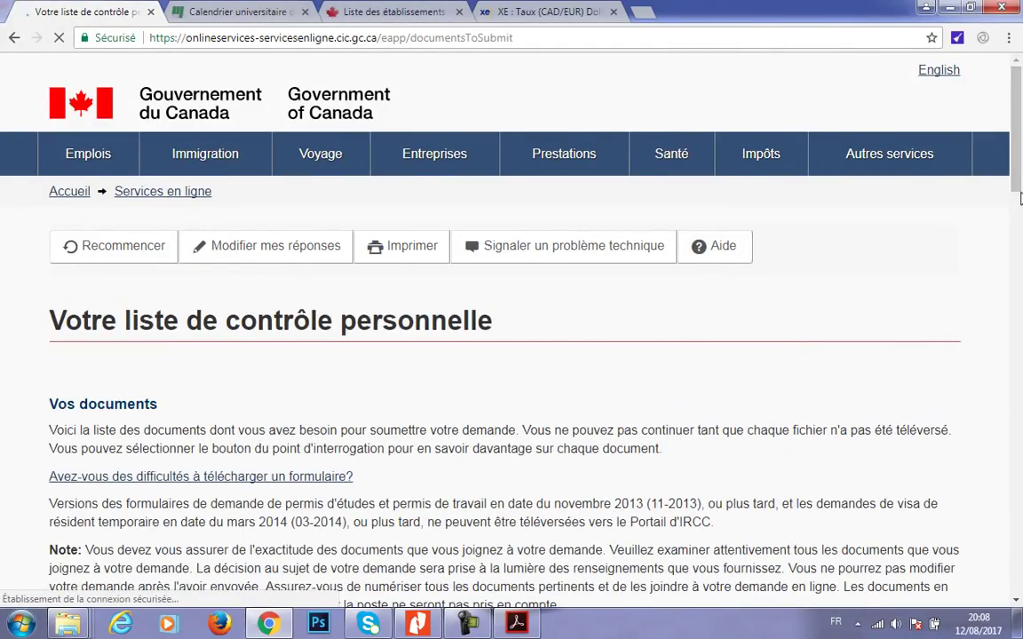
pyautogui.scroll(-10, 981, 300)
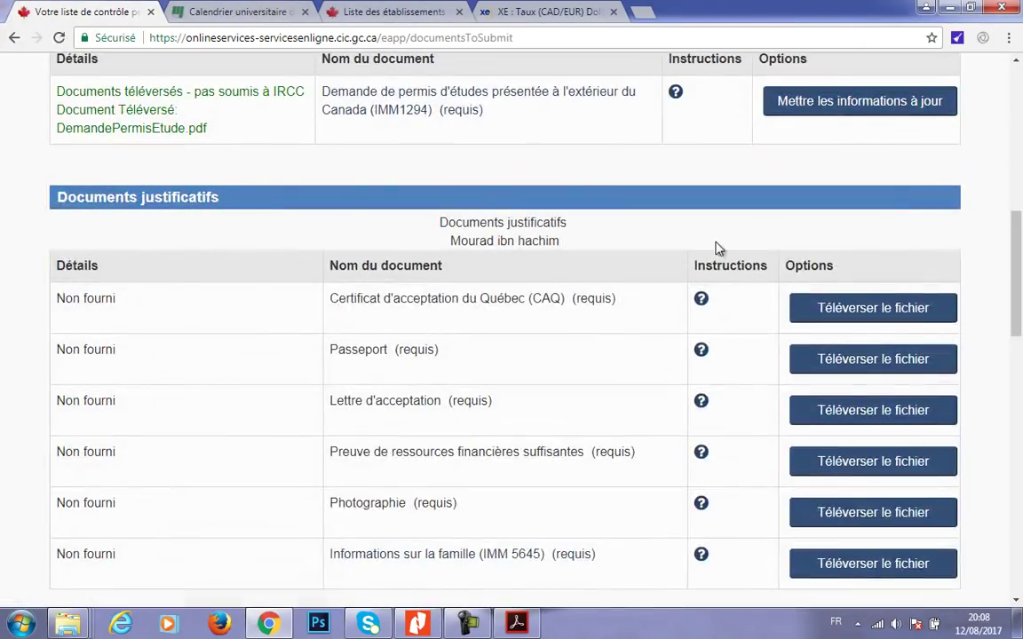
pyautogui.moveTo(239, 131); pyautogui.dragTo(123, 109)
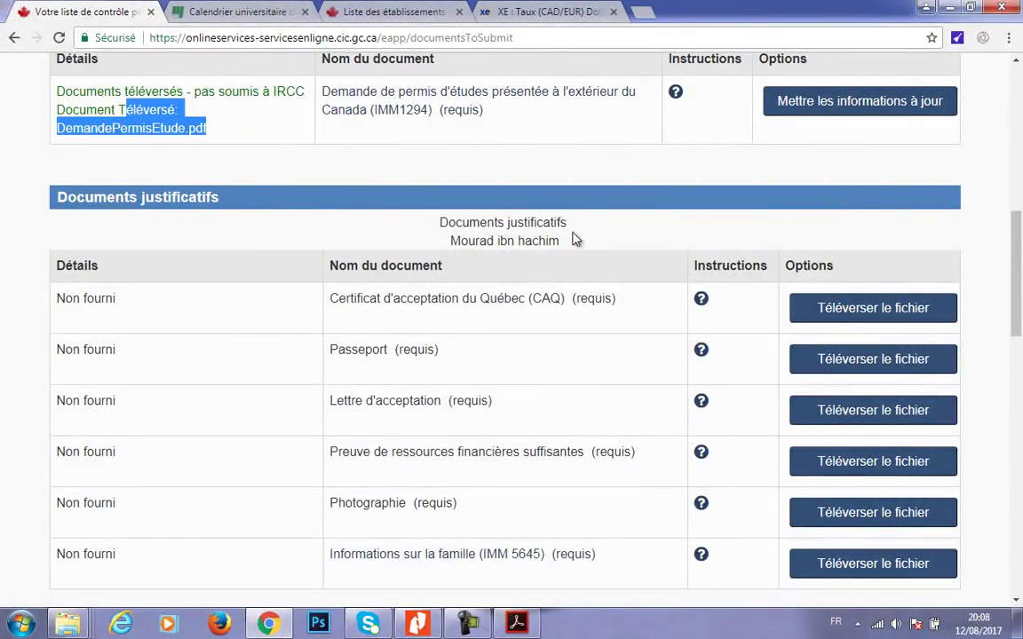
pyautogui.click(887, 197)
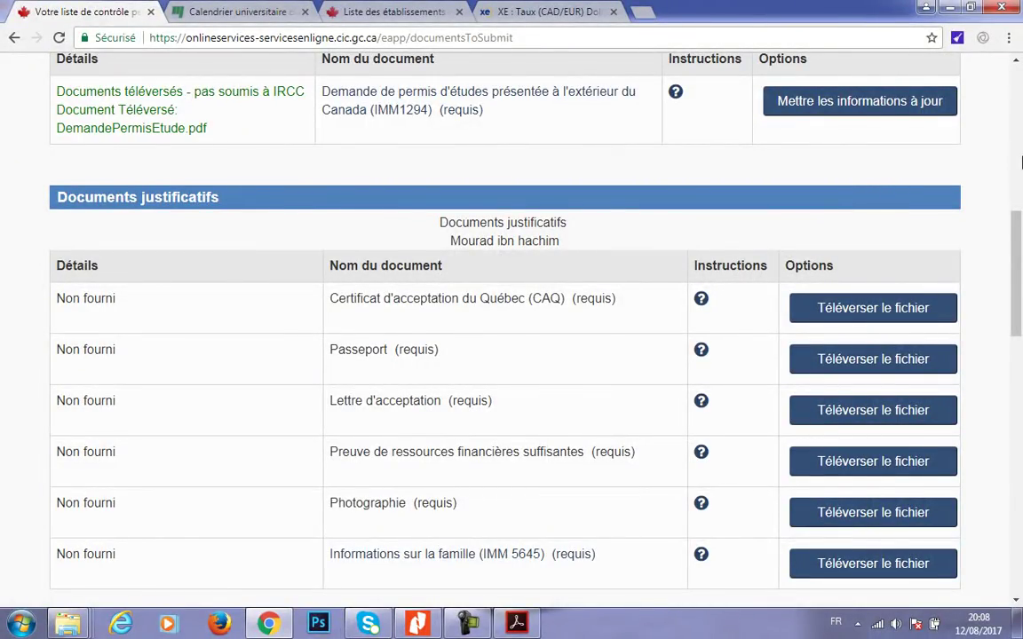
pyautogui.scroll(-1, 1015, 266)
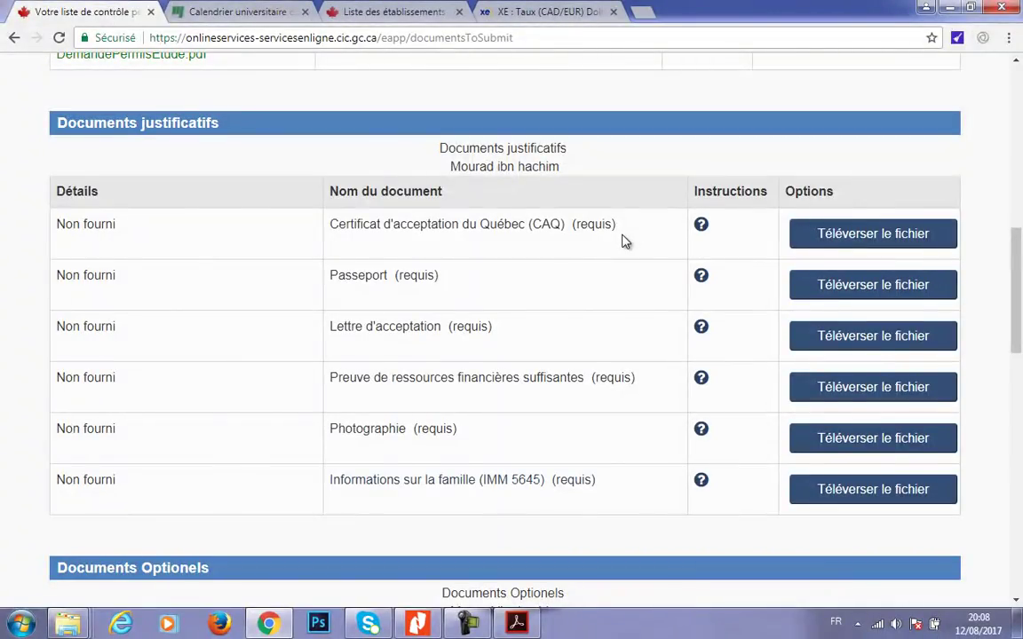